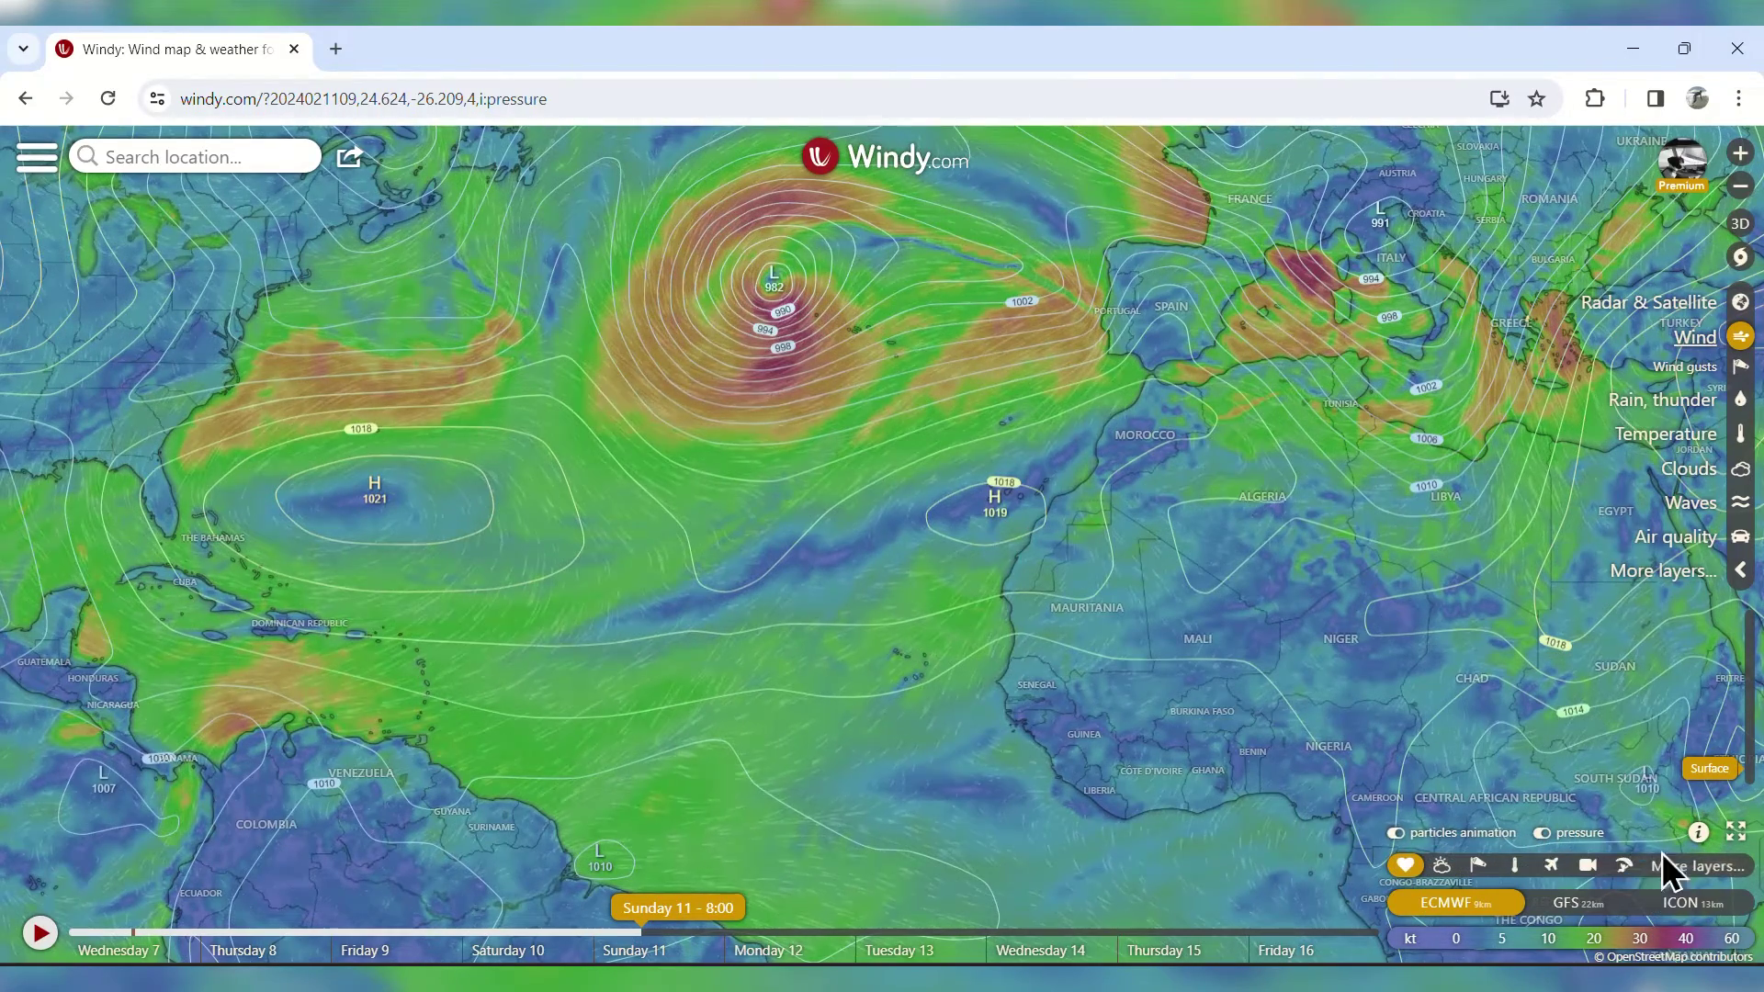
# - Switch the pressure isolines off on the wind map and switch them back on
pyautogui.click(1542, 833)
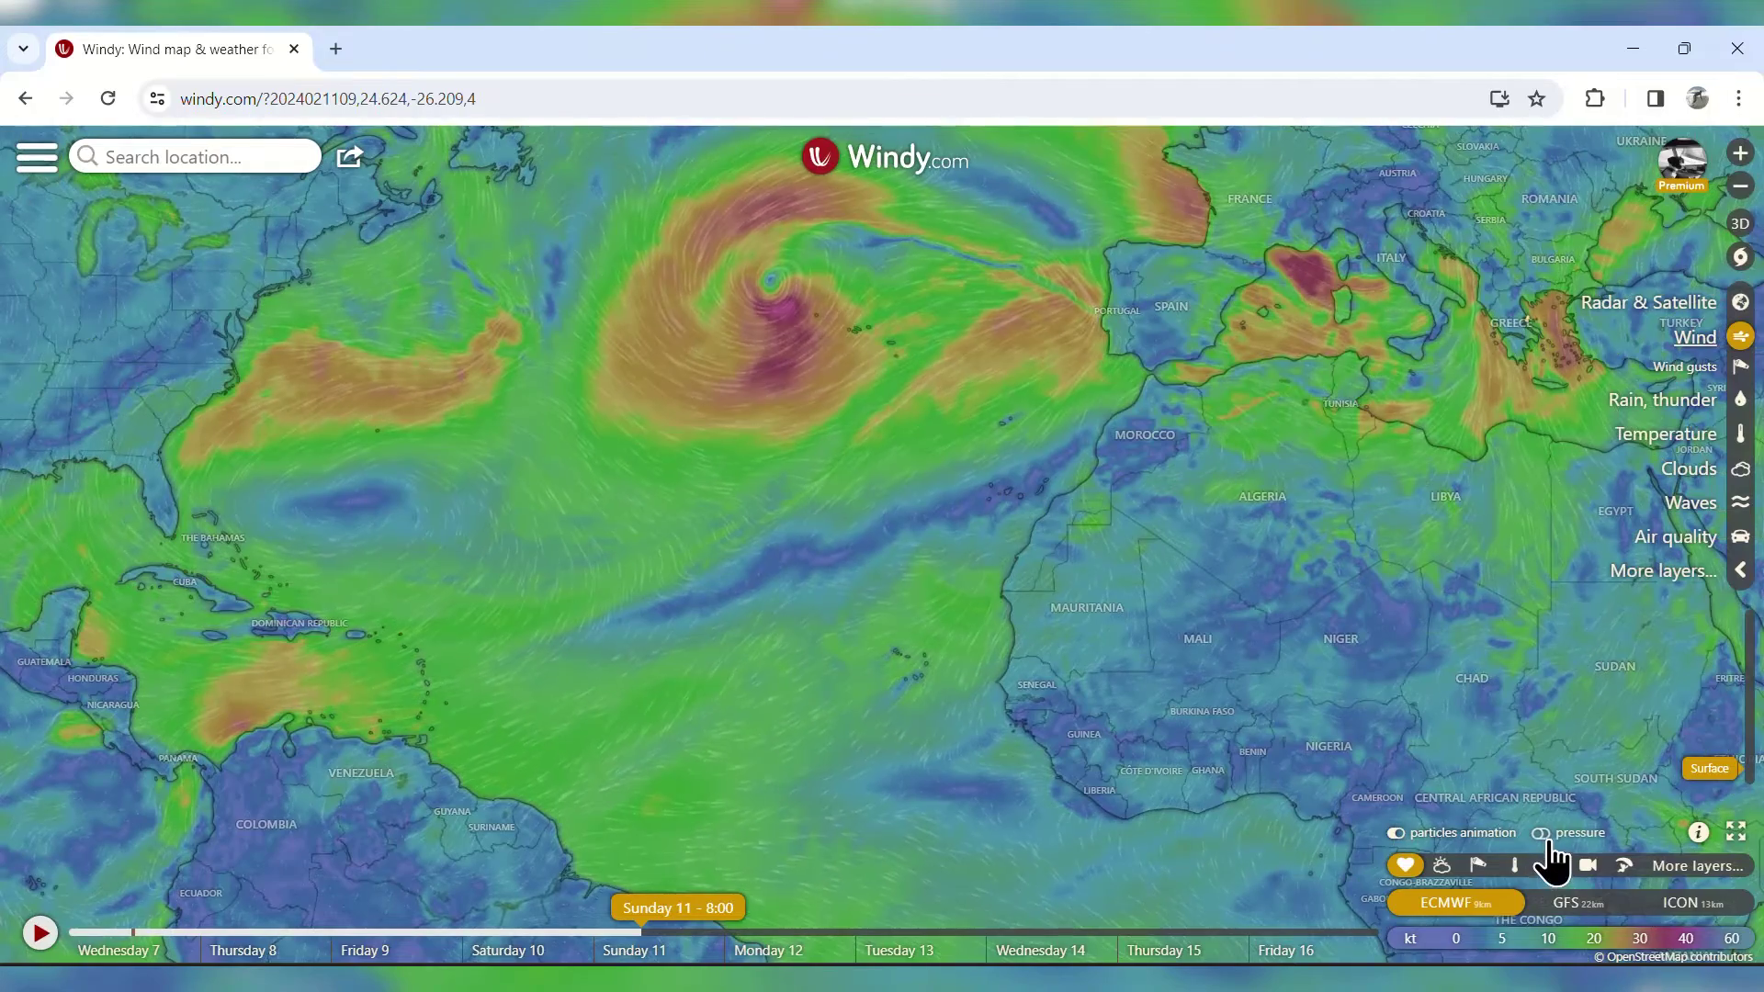
pyautogui.click(1542, 833)
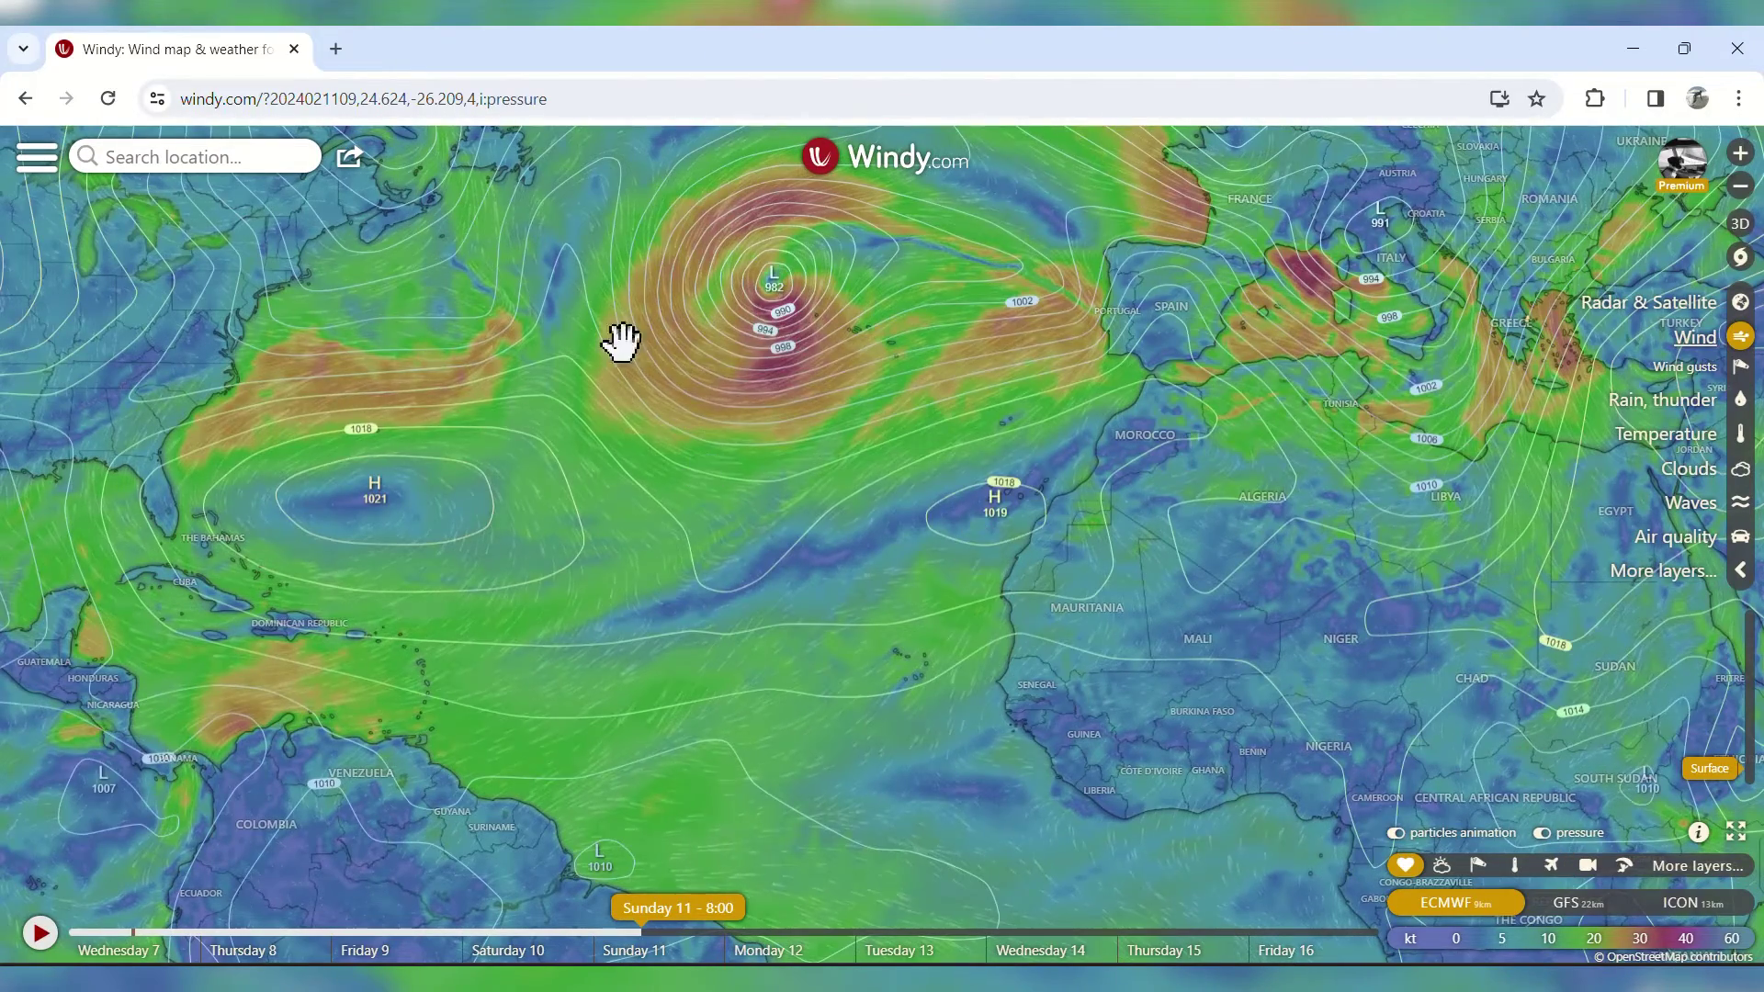
# - Cycle the map's point display through reported wind, reported temperature and airports
pyautogui.click(1477, 867)
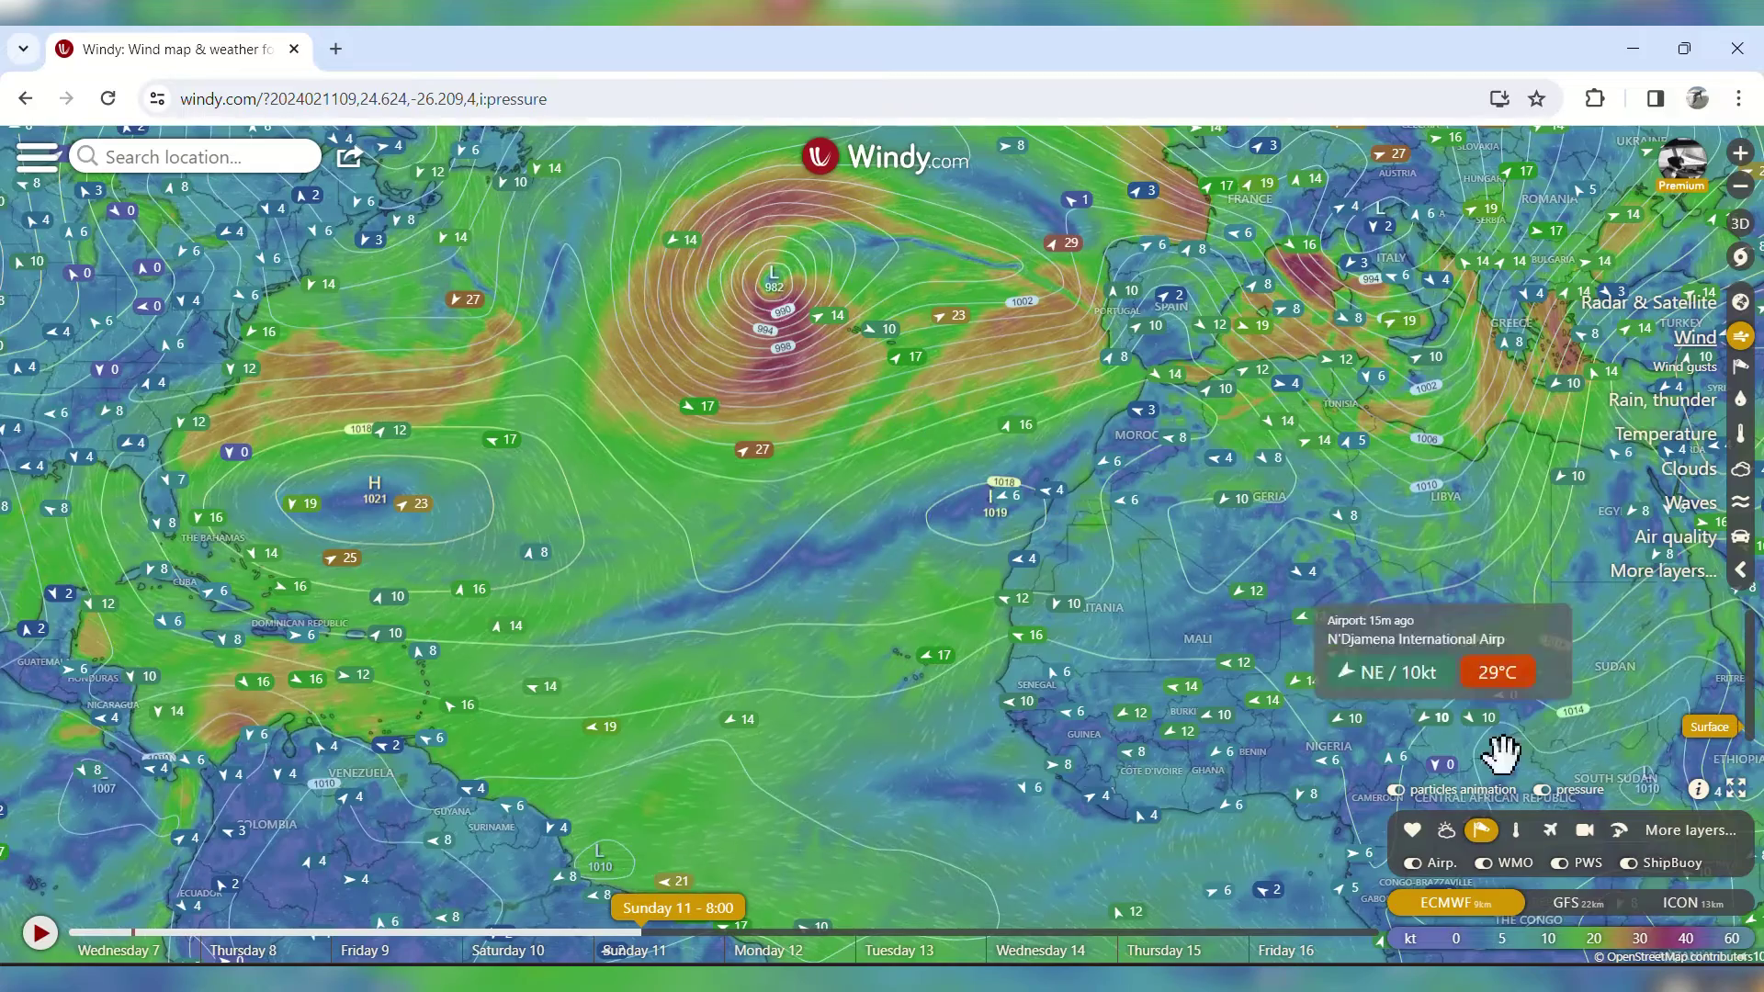
pyautogui.click(1518, 830)
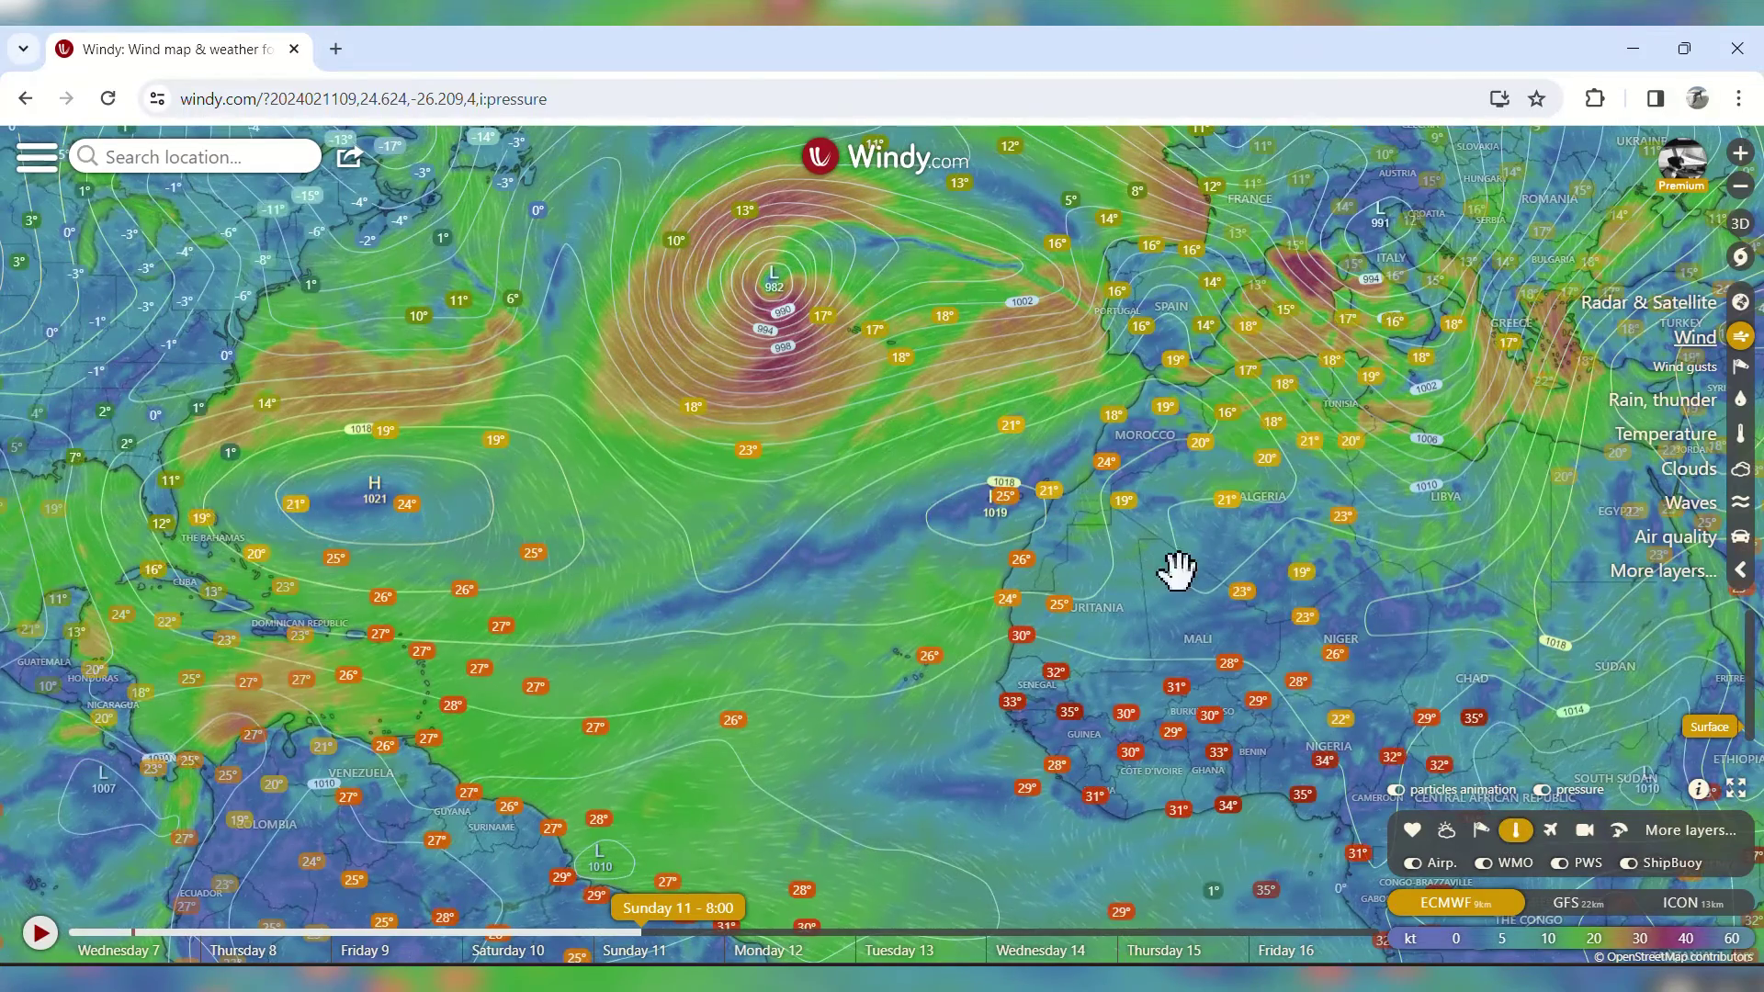
pyautogui.click(1552, 833)
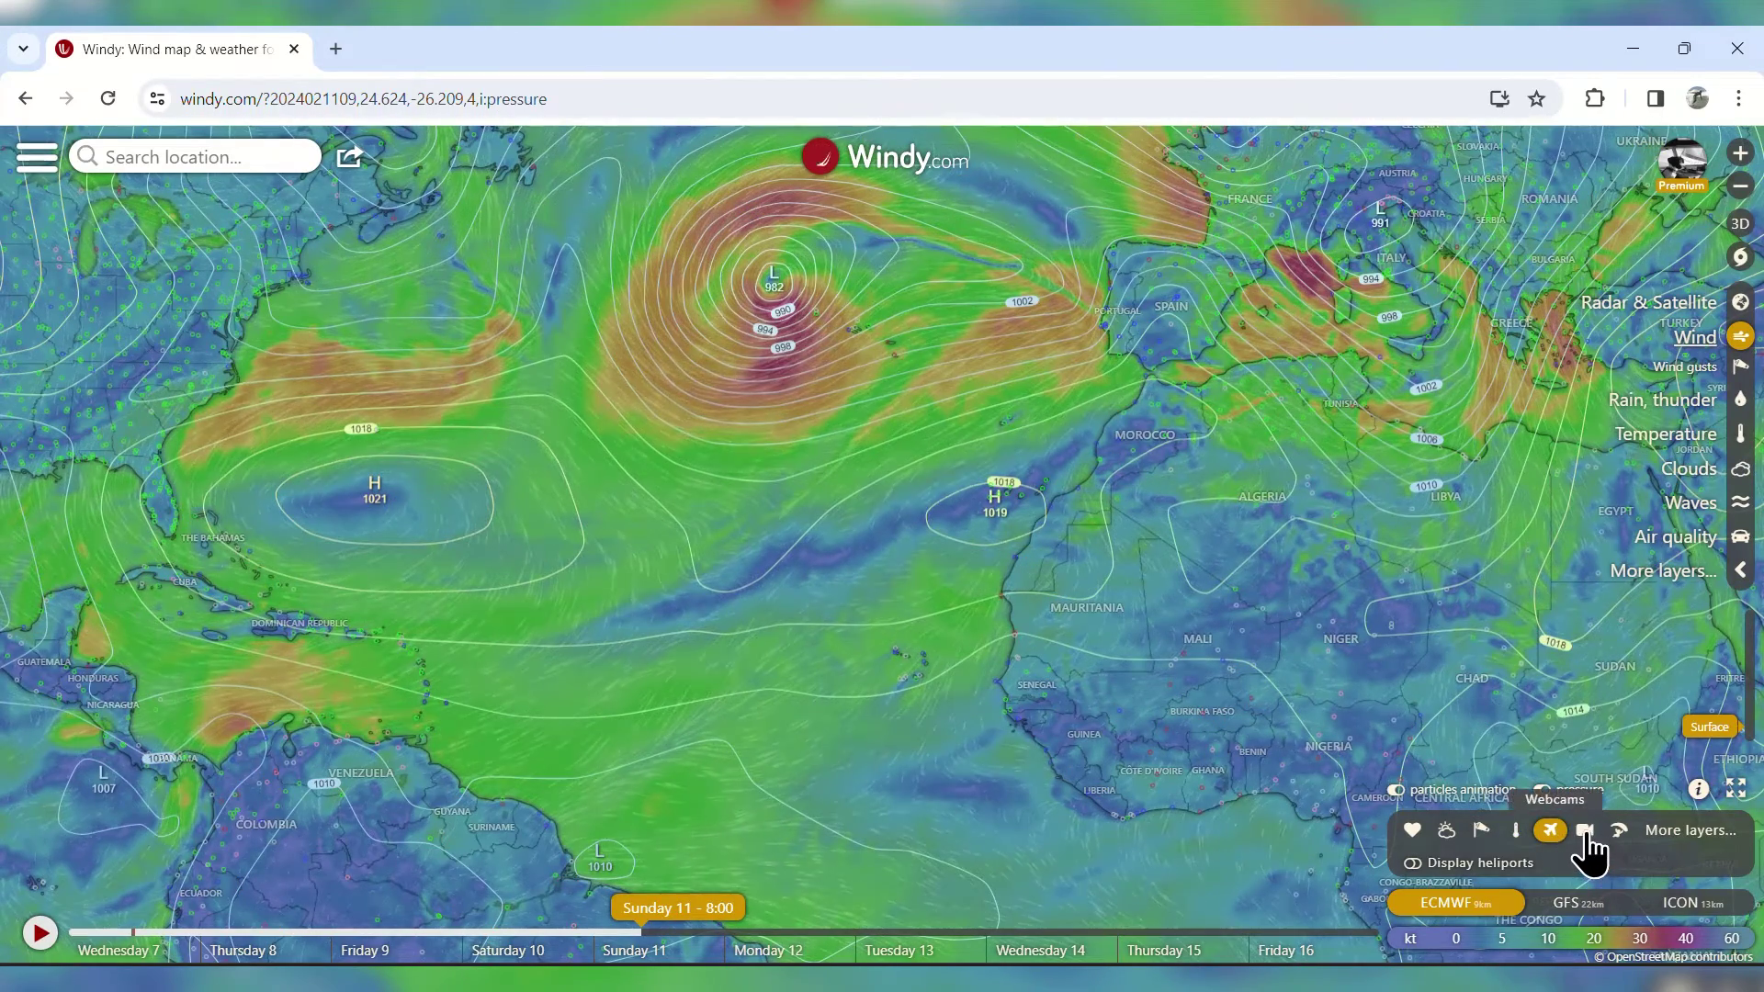
# - Display webcams on the map, view the Las Palmas de Gran Canaria webcam and close it
pyautogui.click(1585, 831)
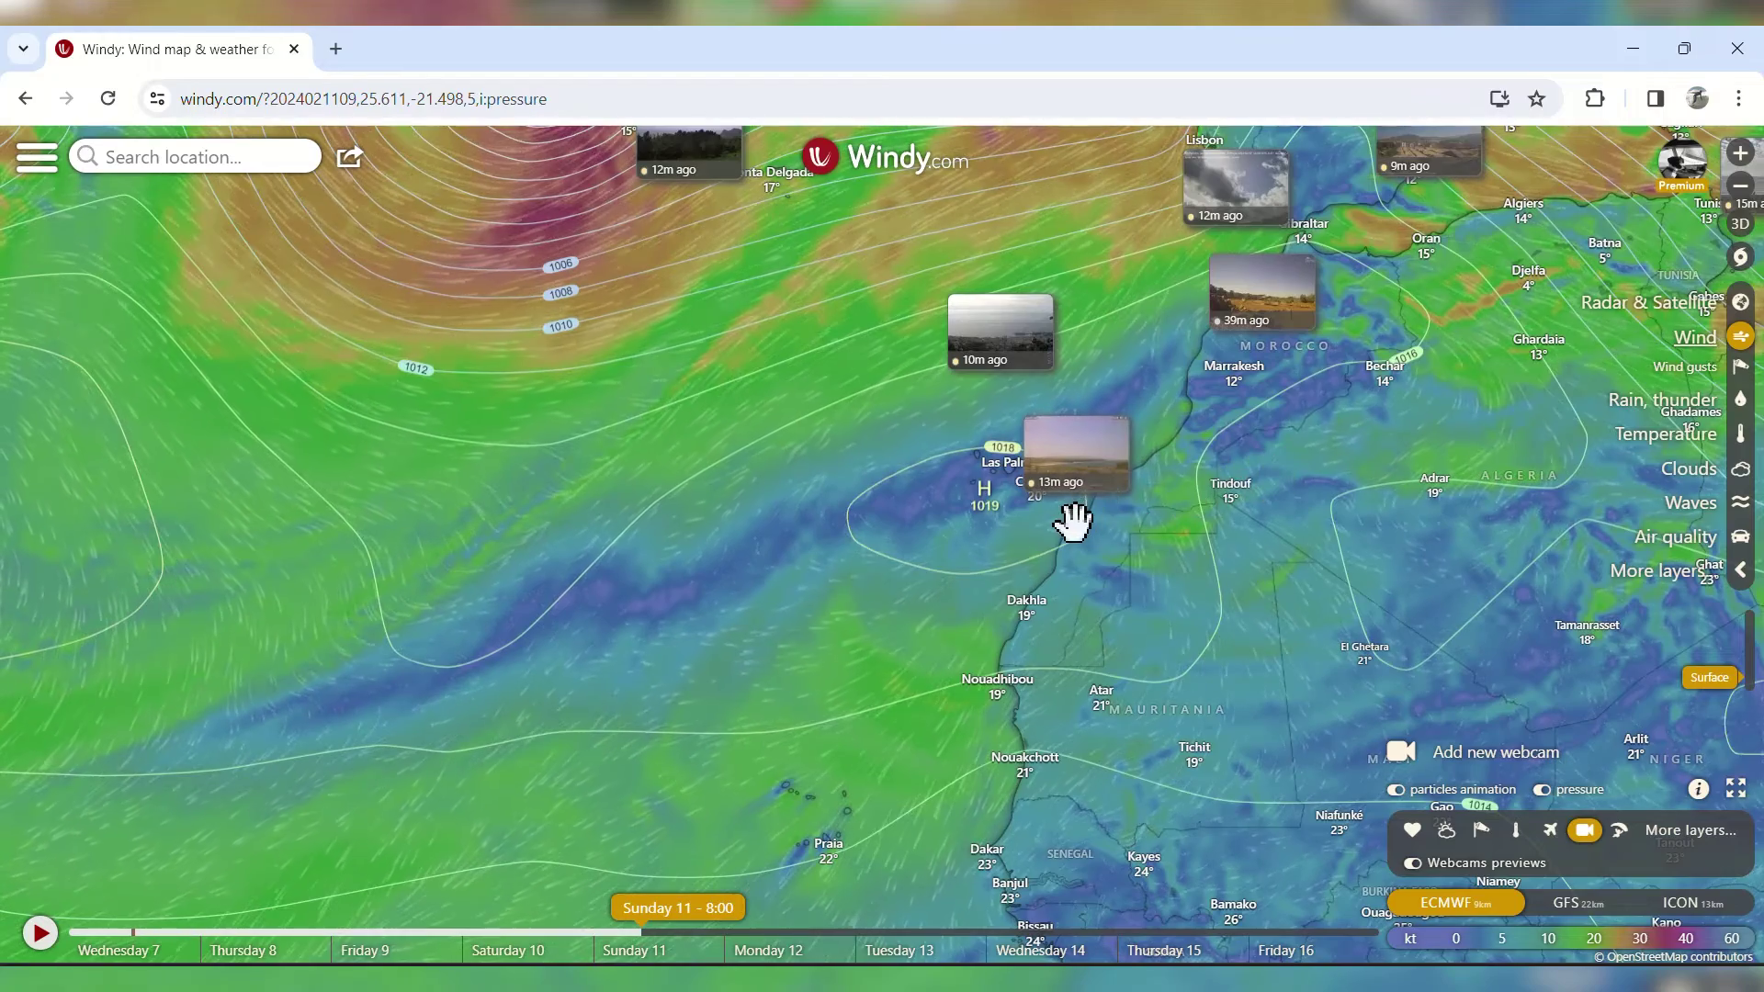
pyautogui.scroll(1, 1071, 515)
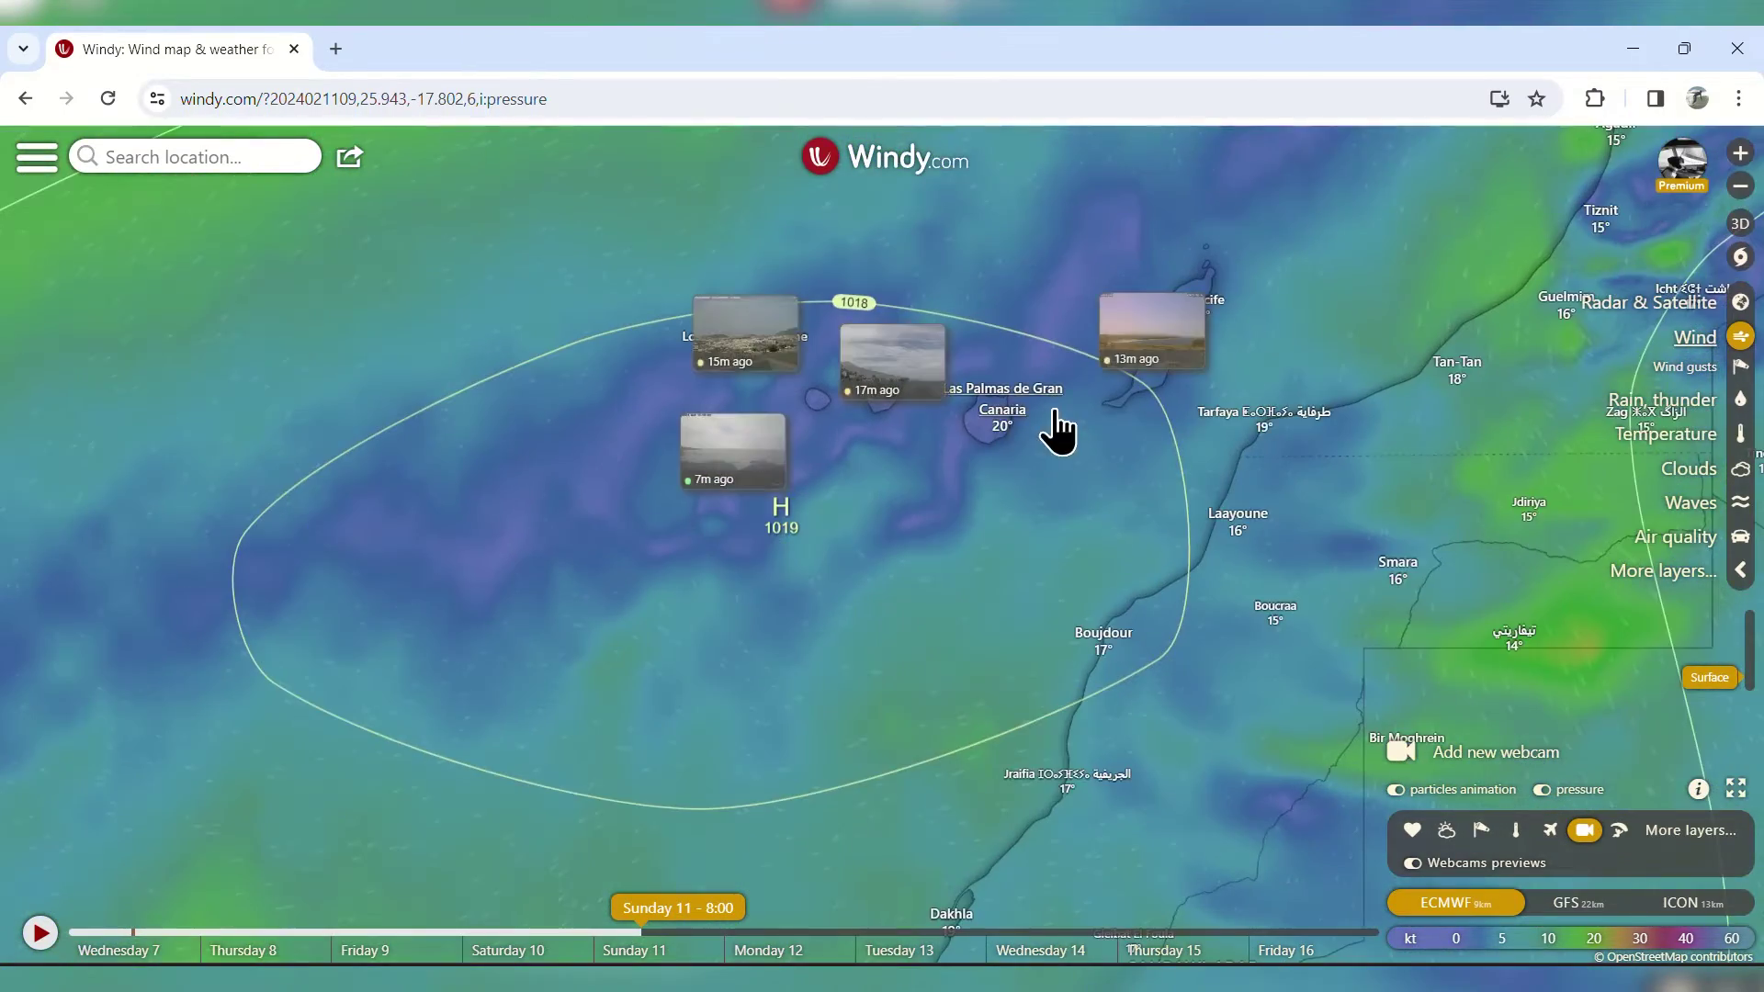
pyautogui.scroll(2, 1016, 389)
pyautogui.scroll(1, 1066, 385)
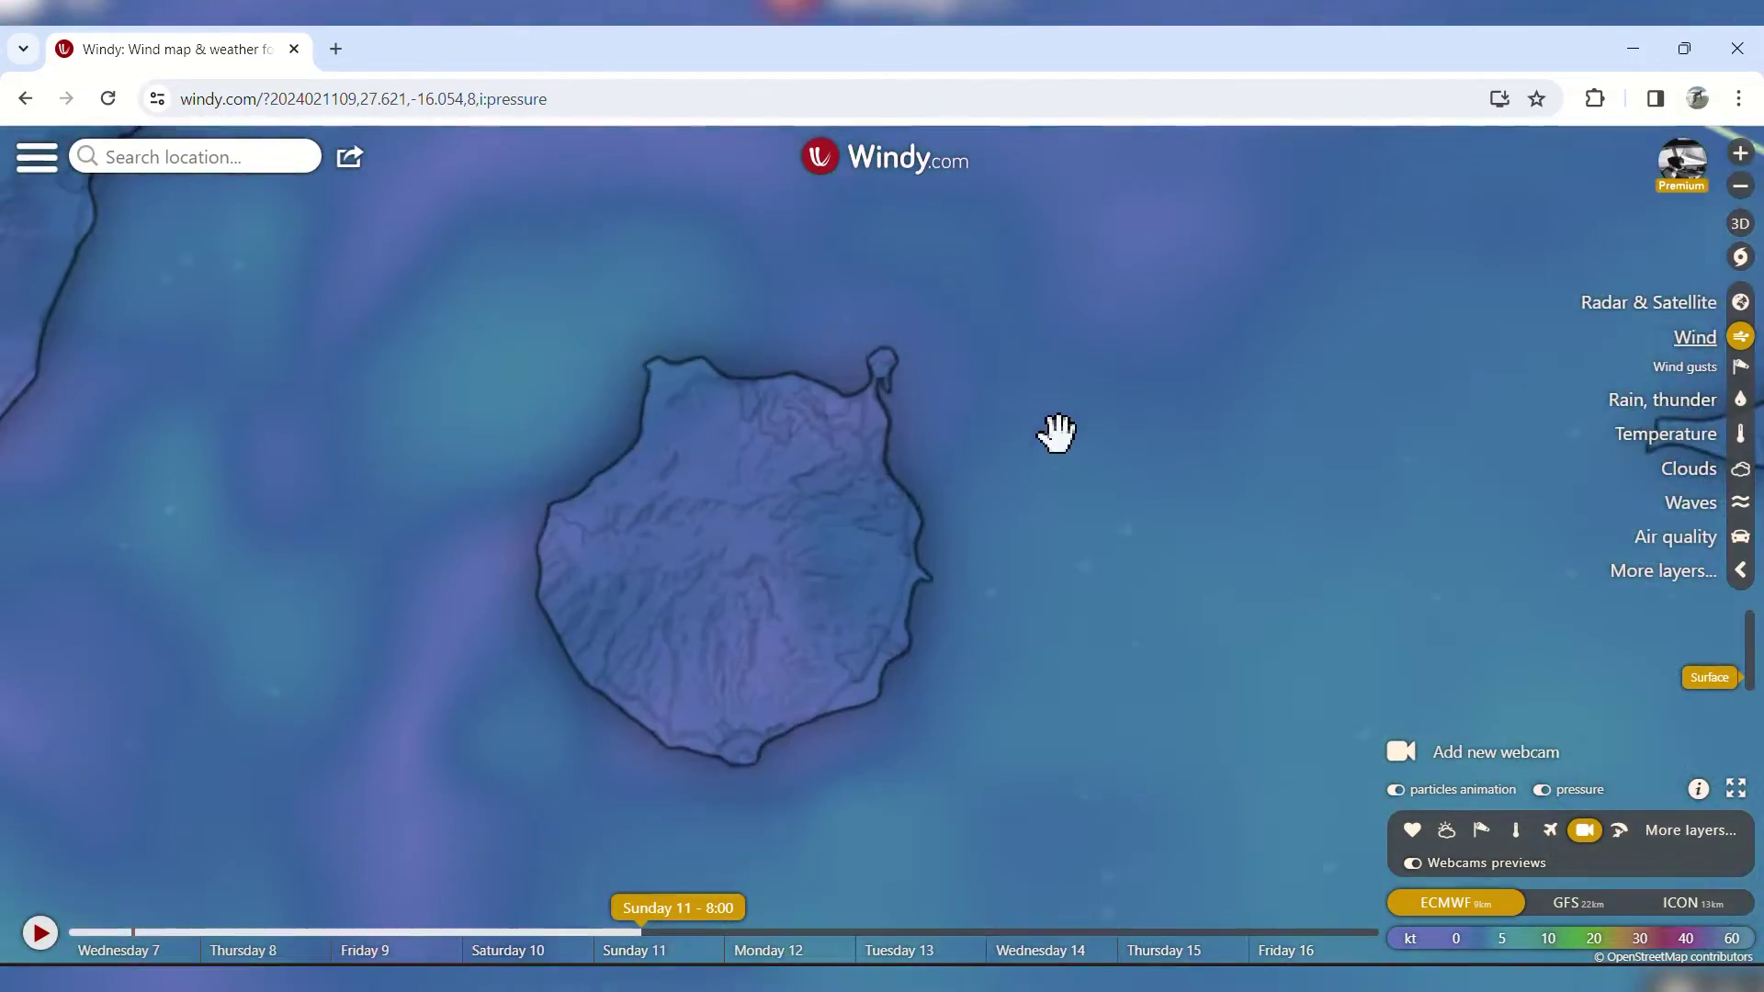
pyautogui.scroll(1, 972, 390)
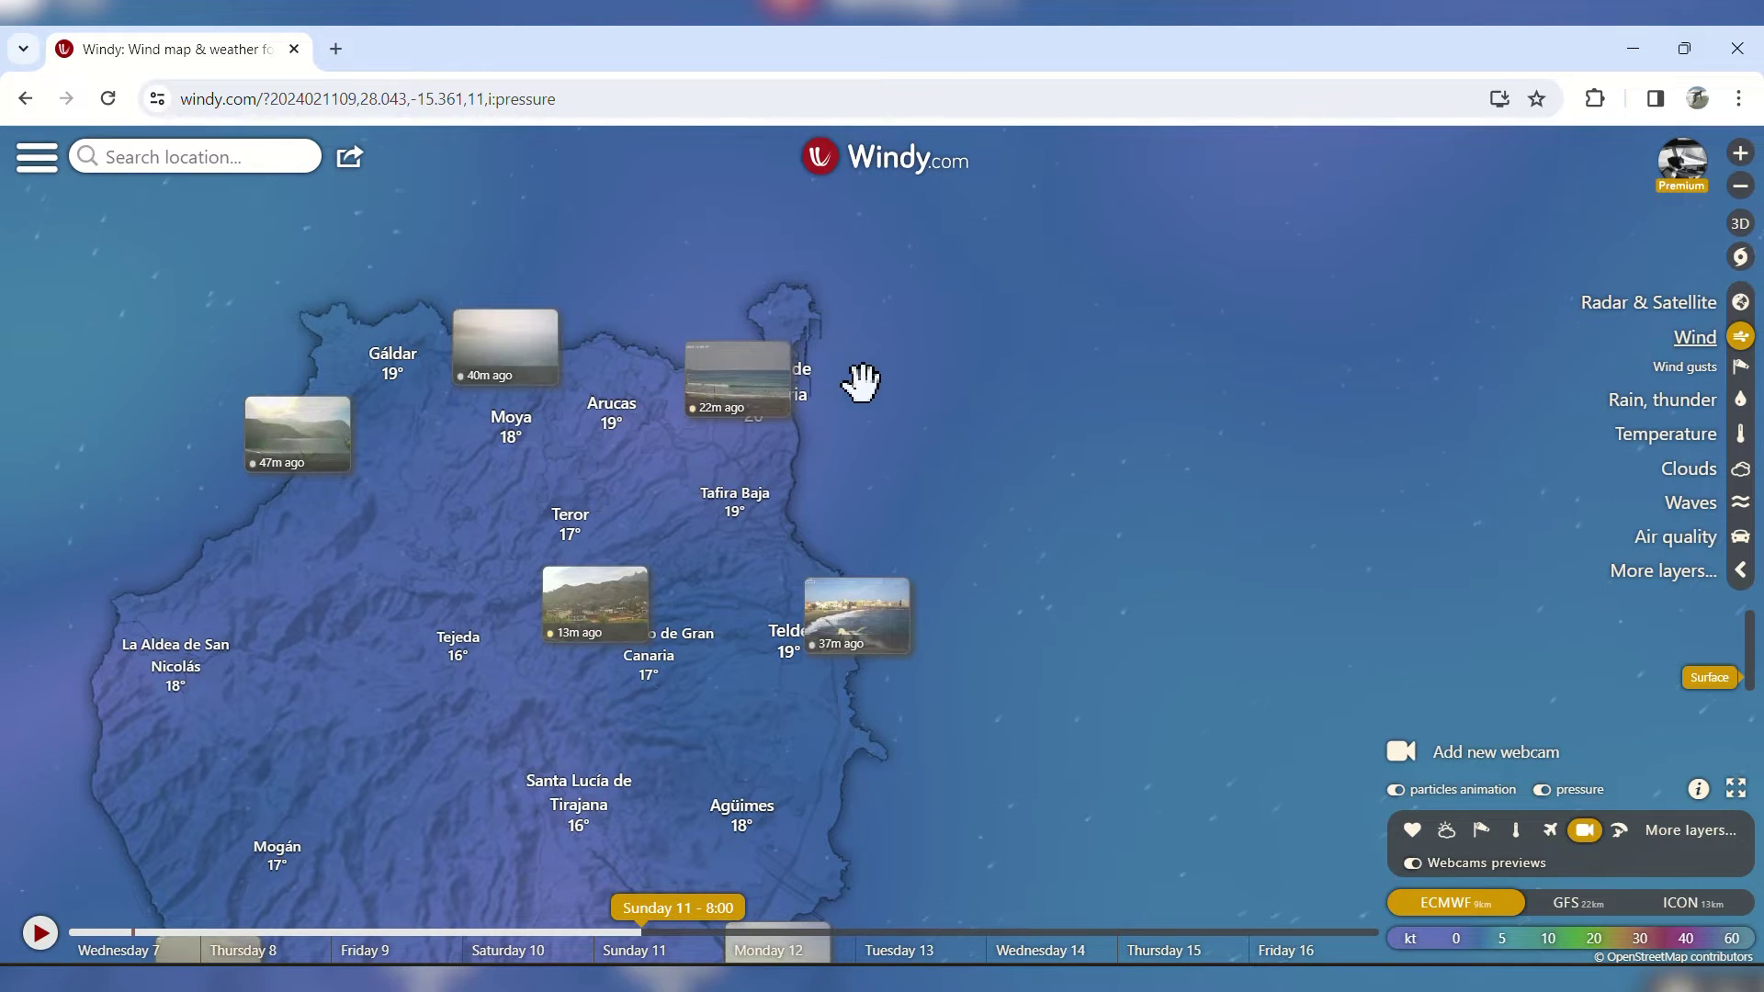
pyautogui.click(774, 372)
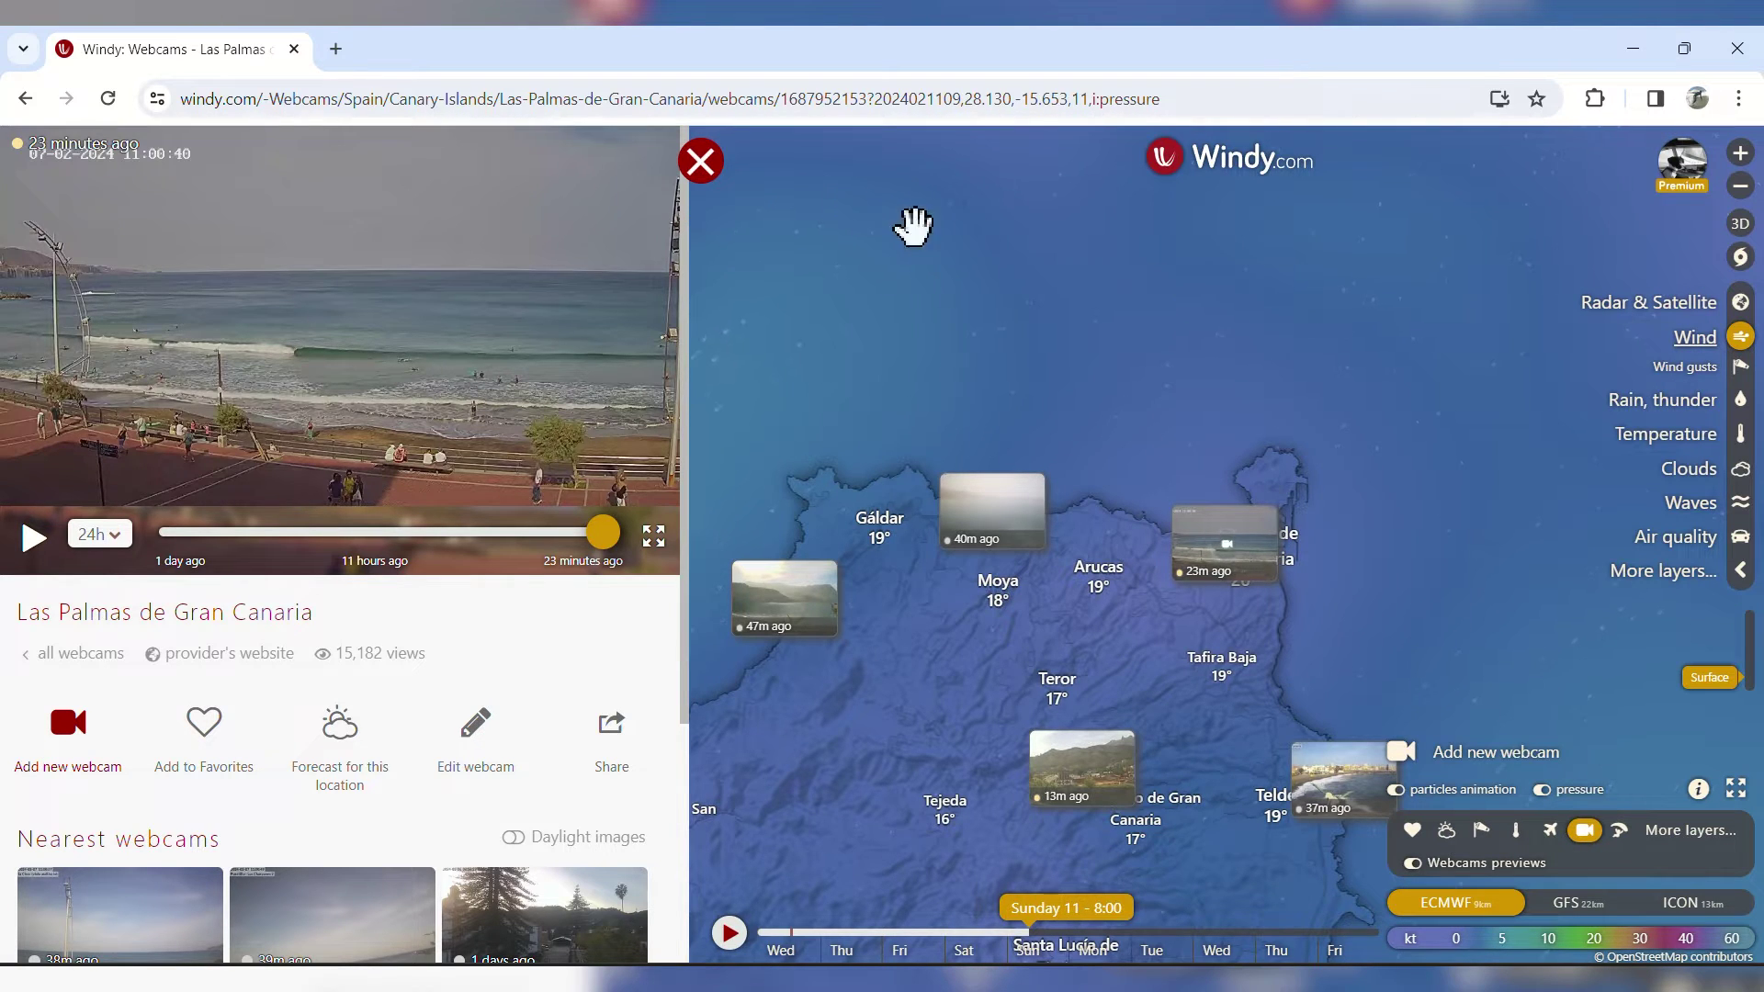
pyautogui.click(715, 180)
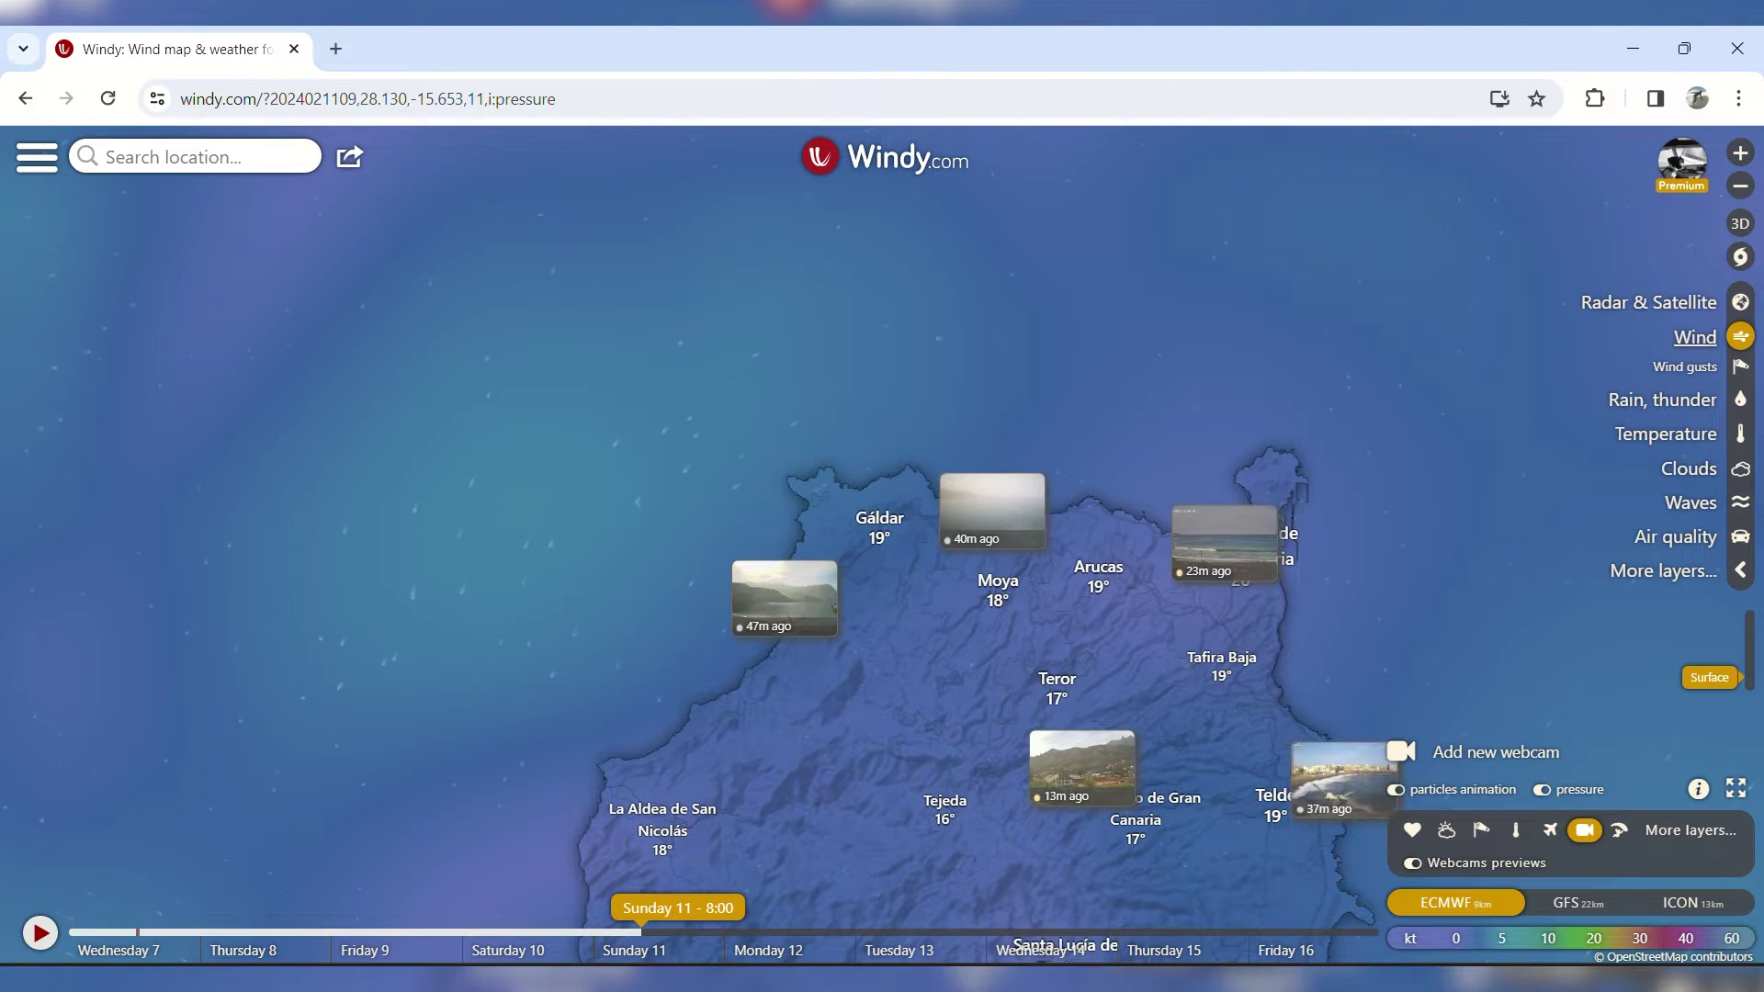
# - Browse the full list of map display options and show the paragliding spots across the Canary Islands
pyautogui.click(1693, 831)
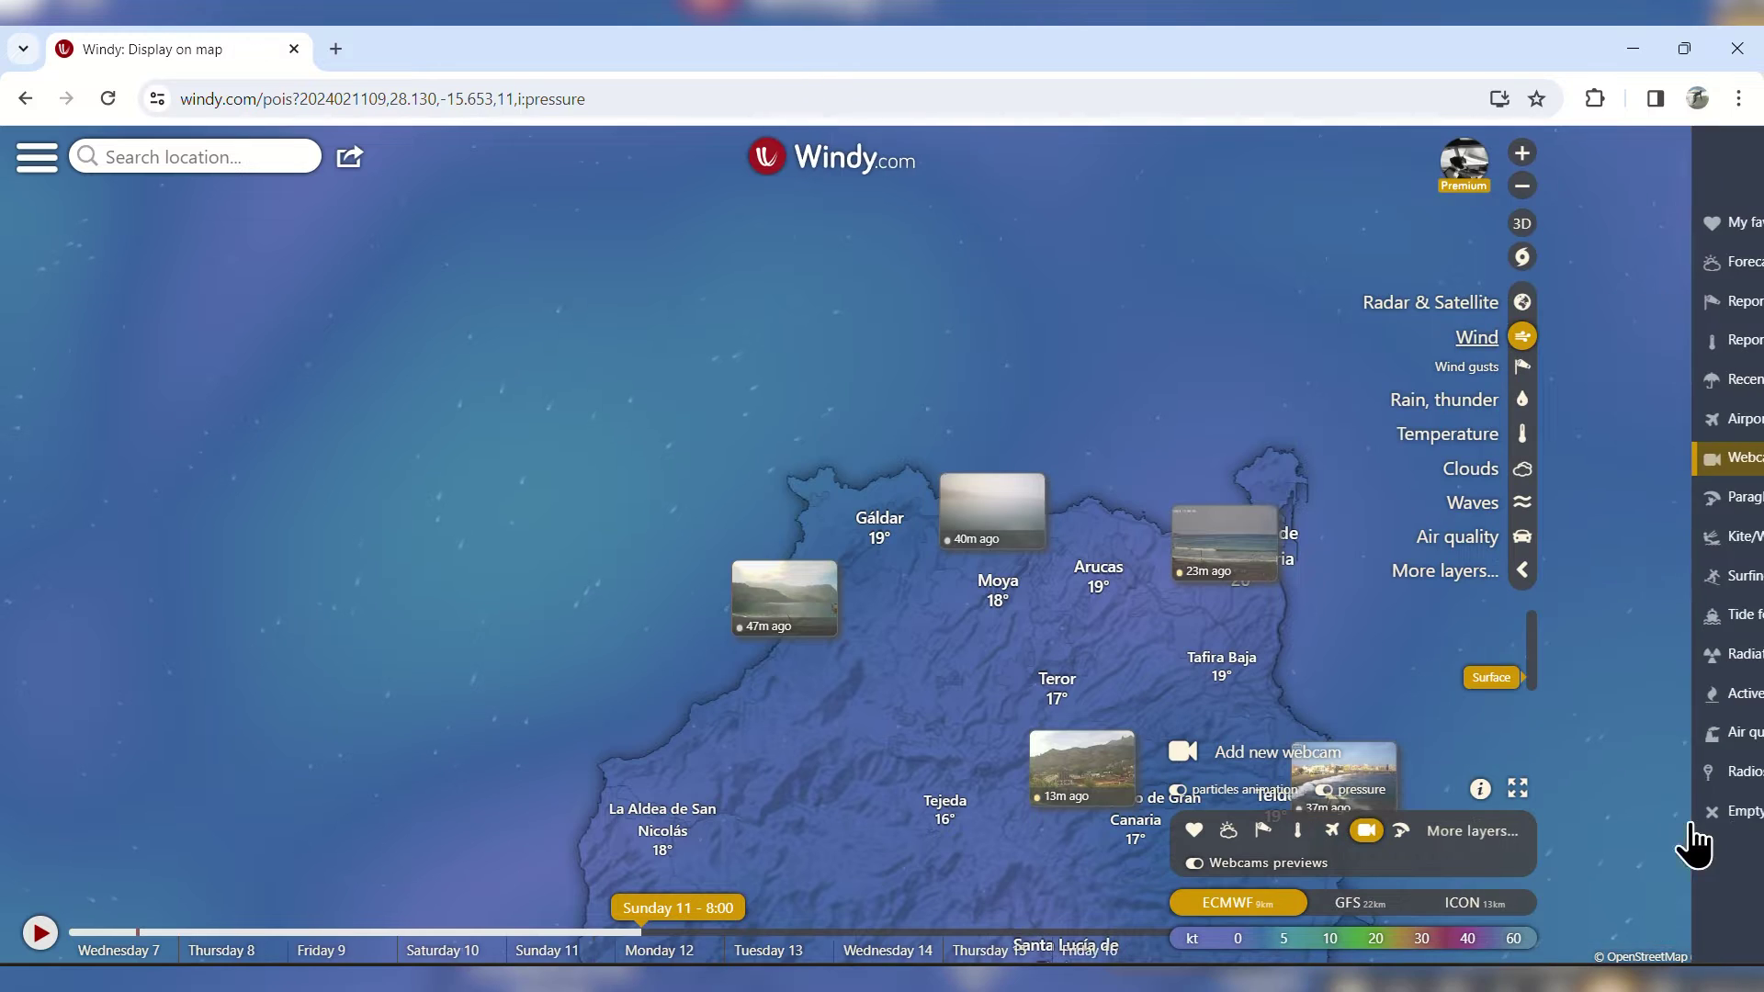
pyautogui.click(1403, 832)
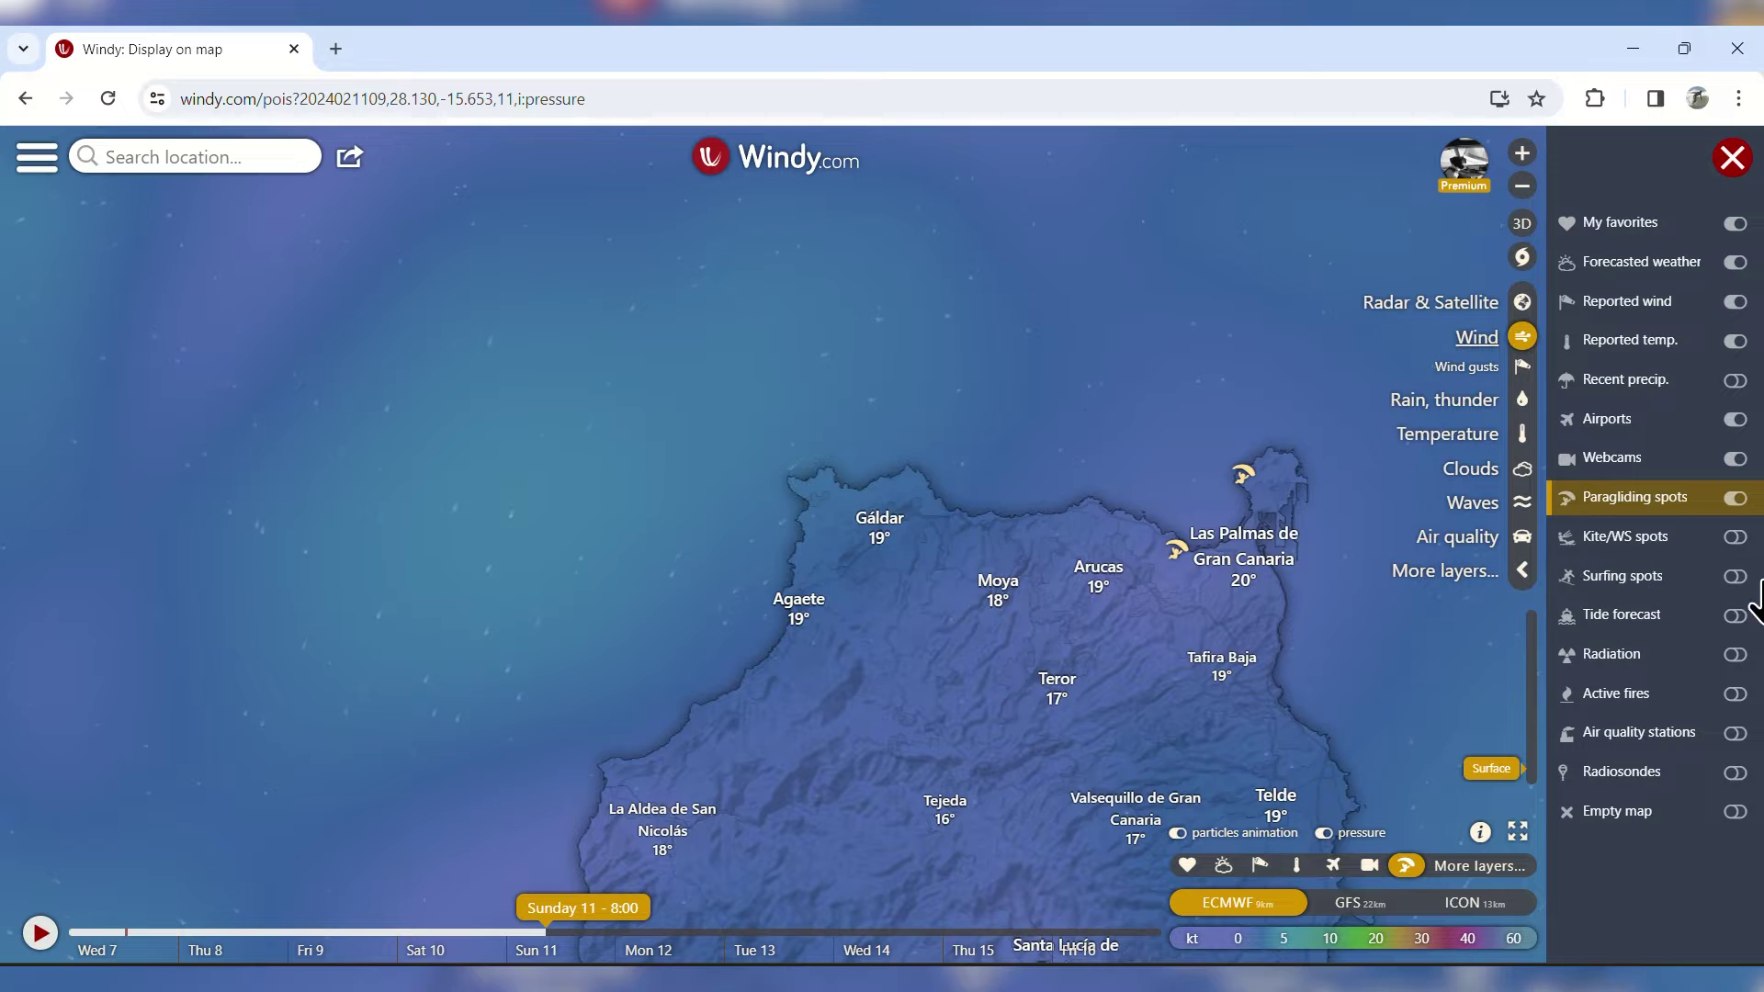
pyautogui.click(1732, 158)
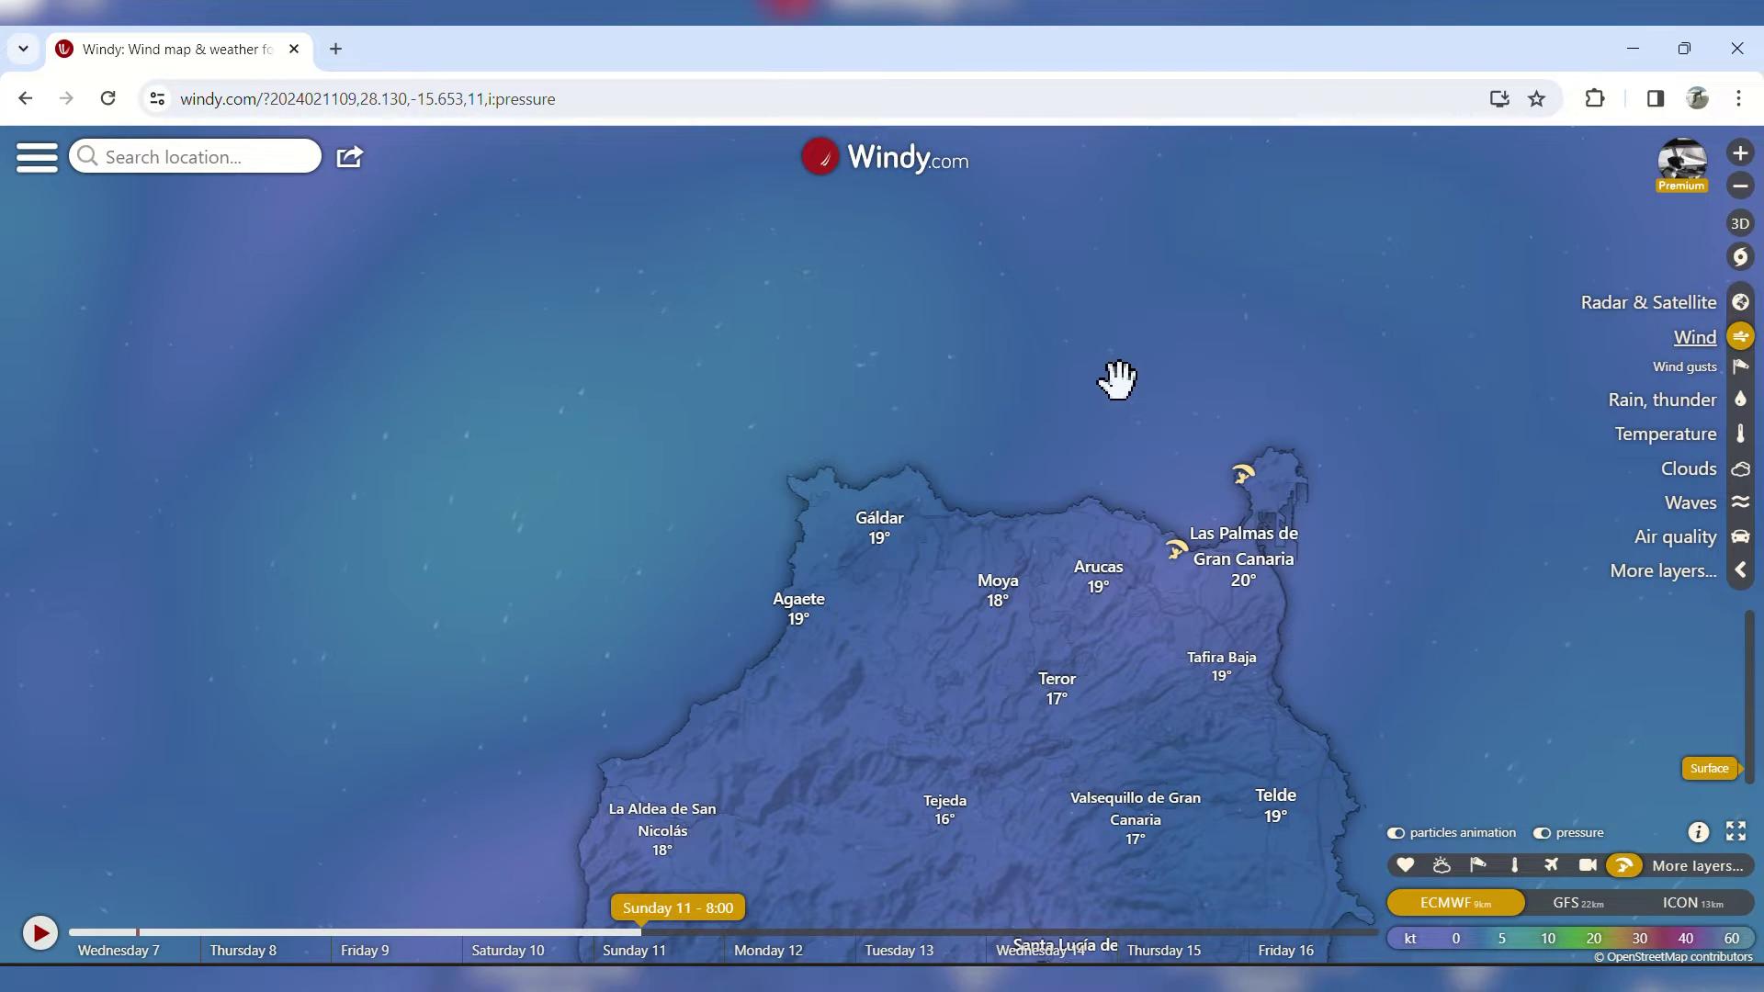
pyautogui.scroll(-1, 1120, 395)
pyautogui.scroll(-2, 1225, 396)
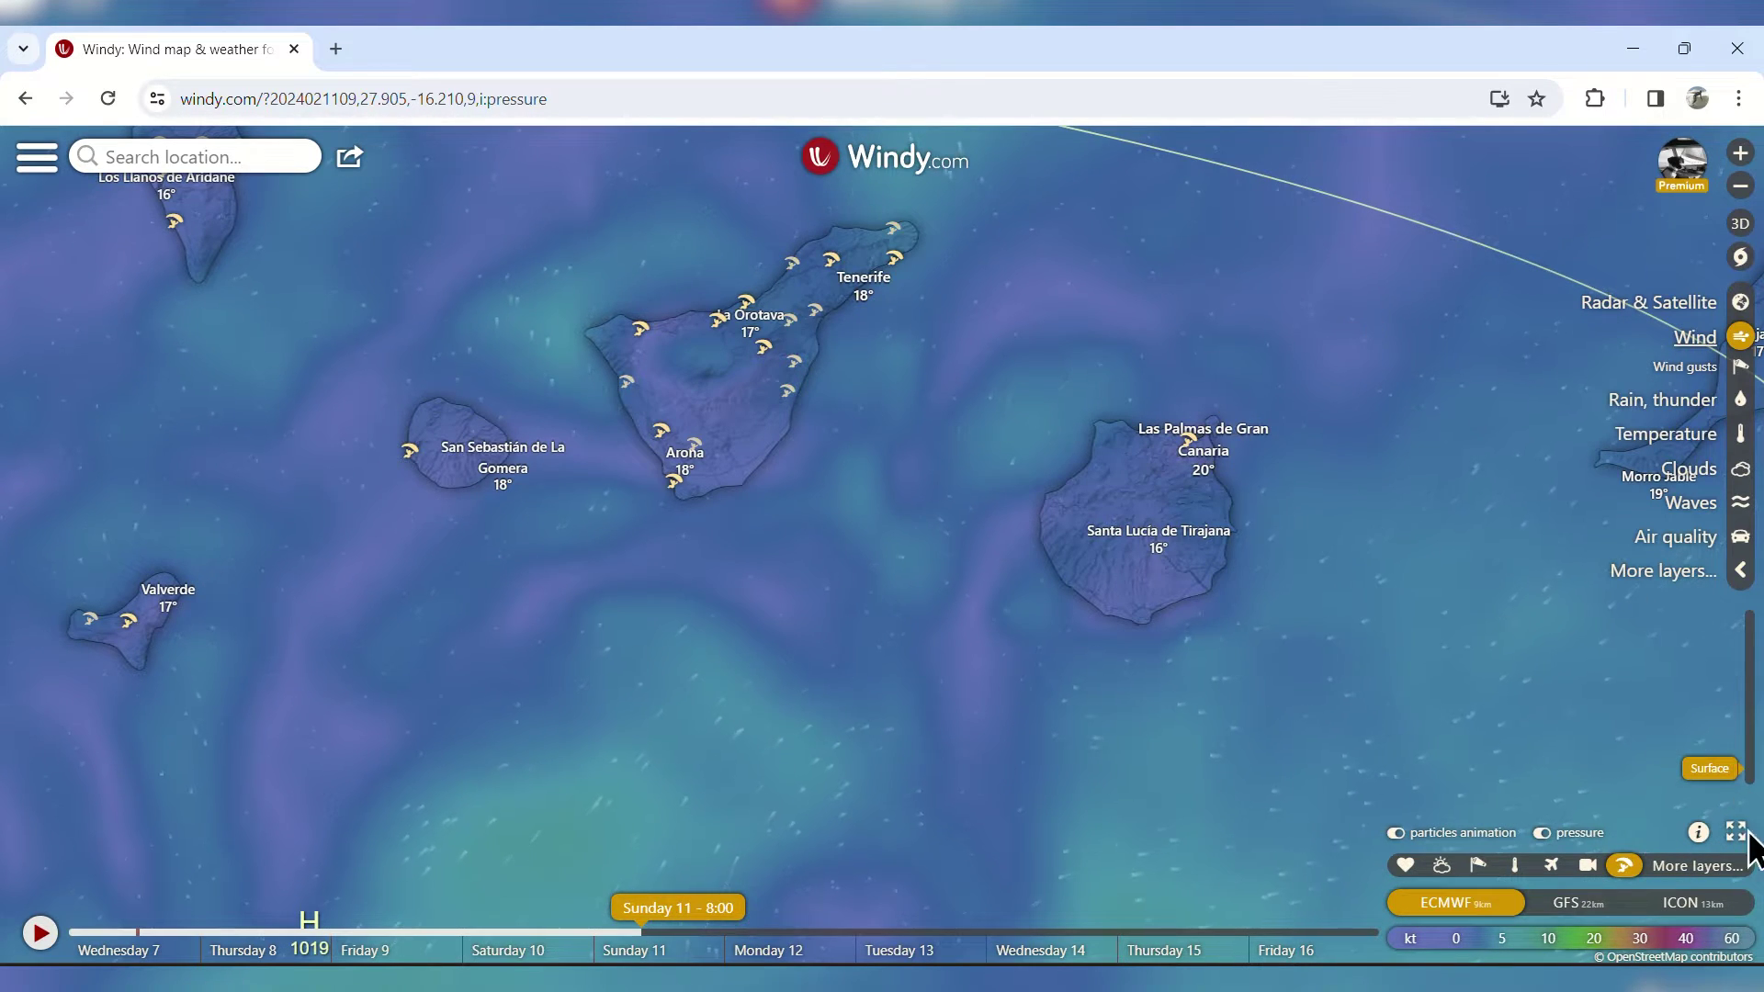
# - Display reported wind stations around the Canary Islands over the Wind gusts layer
pyautogui.click(1476, 866)
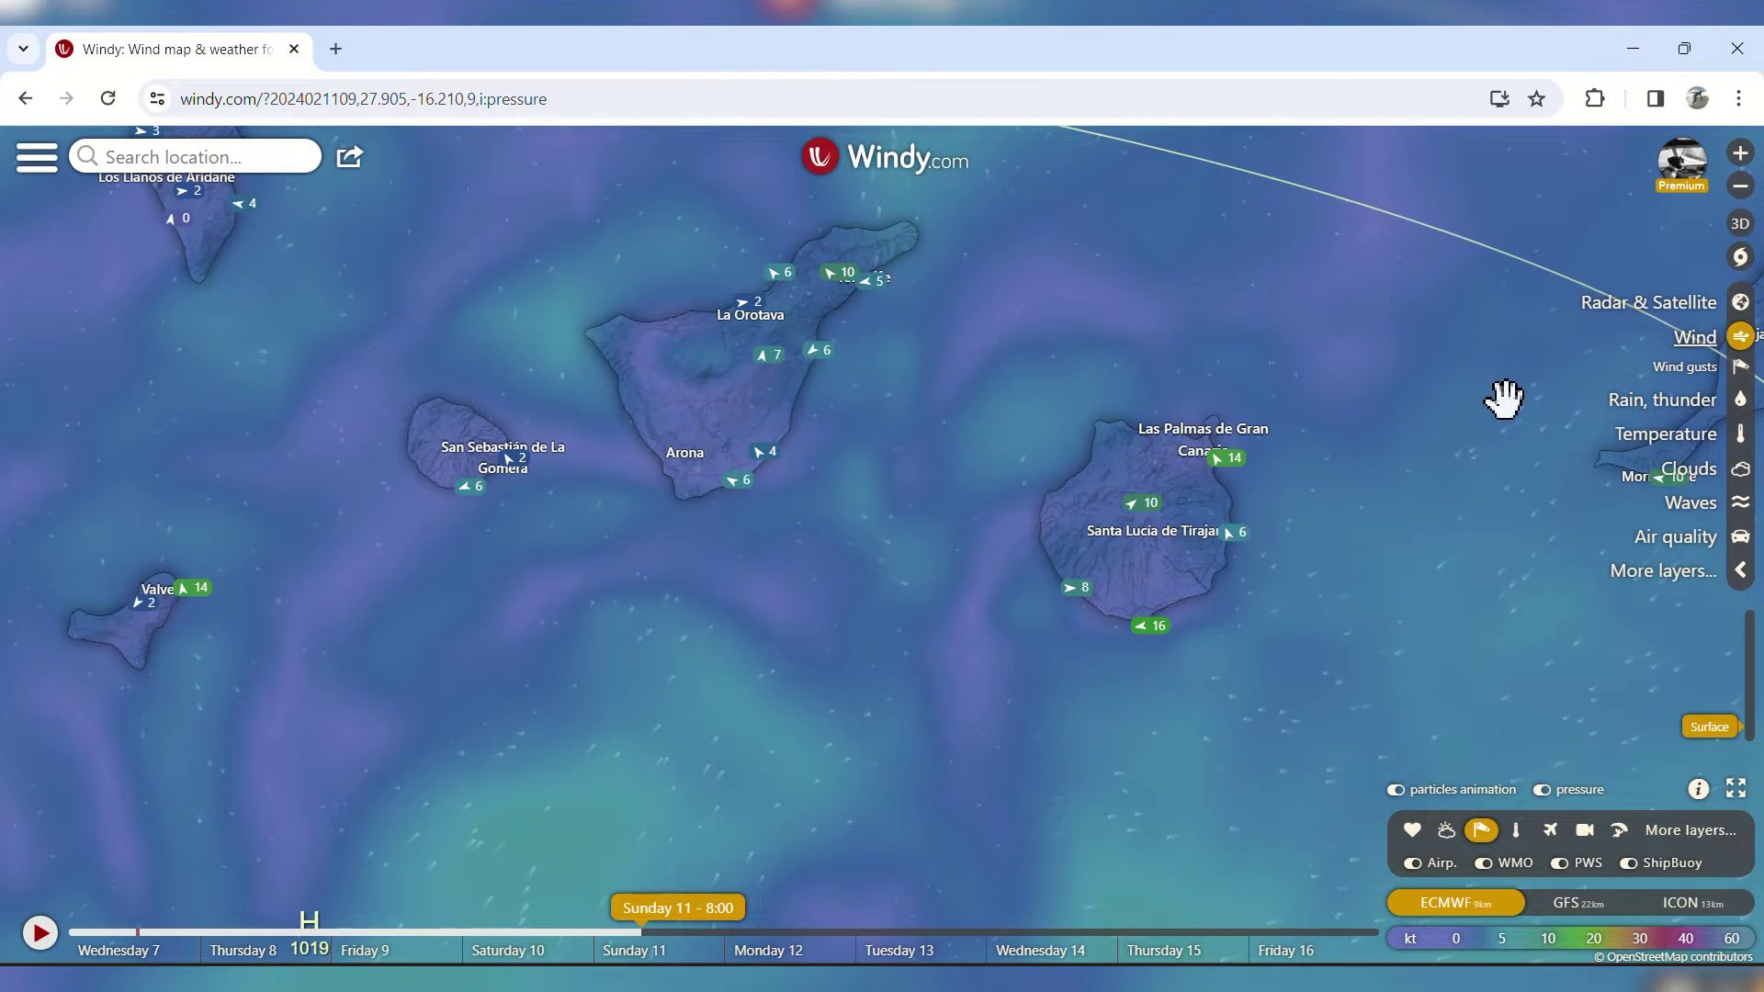
pyautogui.scroll(-1, 1506, 404)
pyautogui.click(1717, 367)
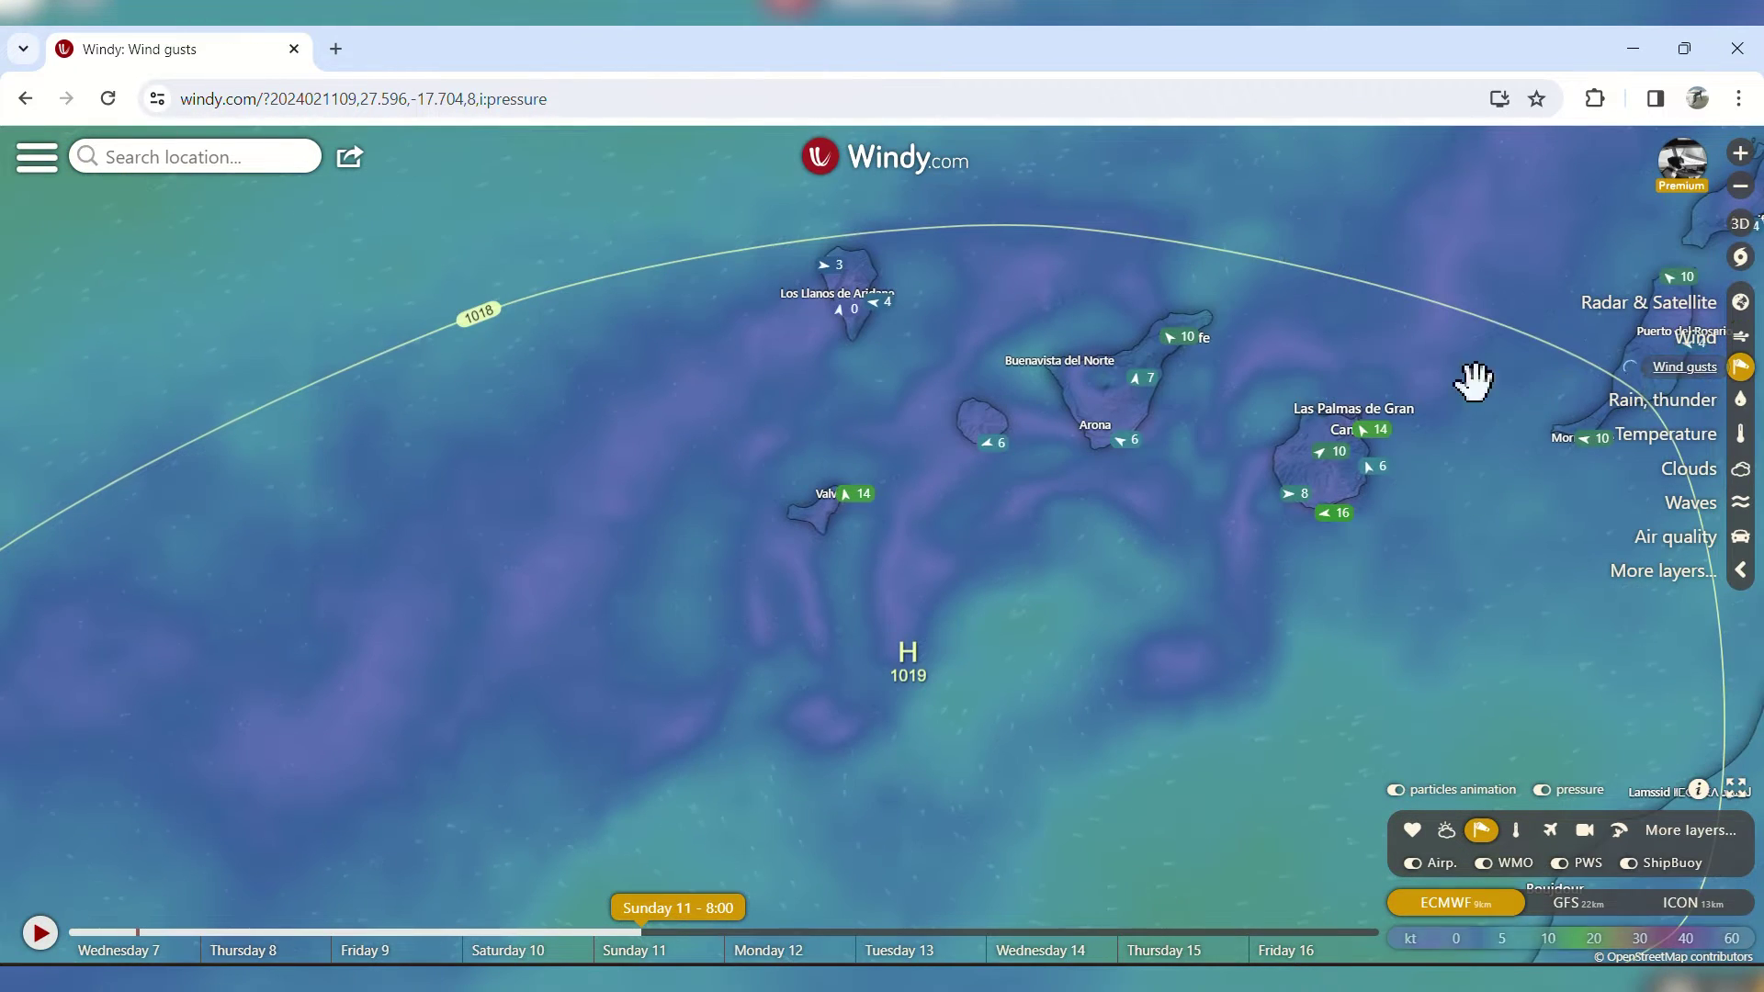
pyautogui.scroll(-1, 1150, 396)
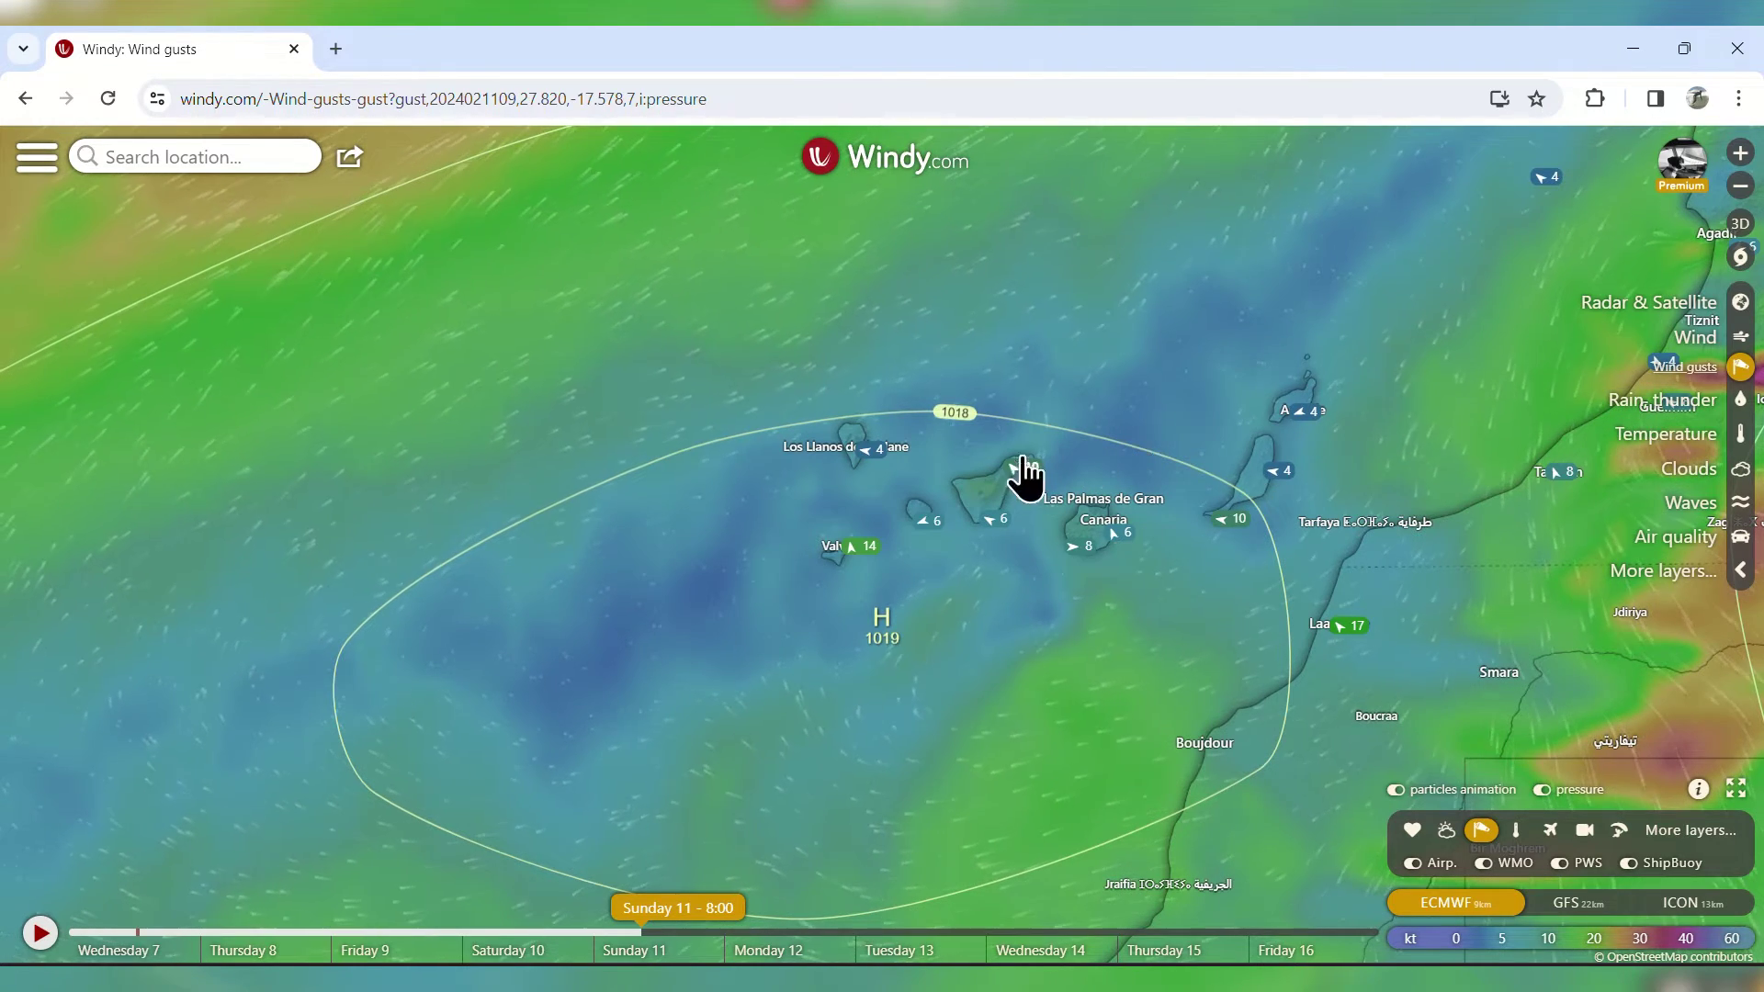
# - Switch to the Rain, thunder layer and examine rainfall across the whole Atlantic
pyautogui.click(1677, 409)
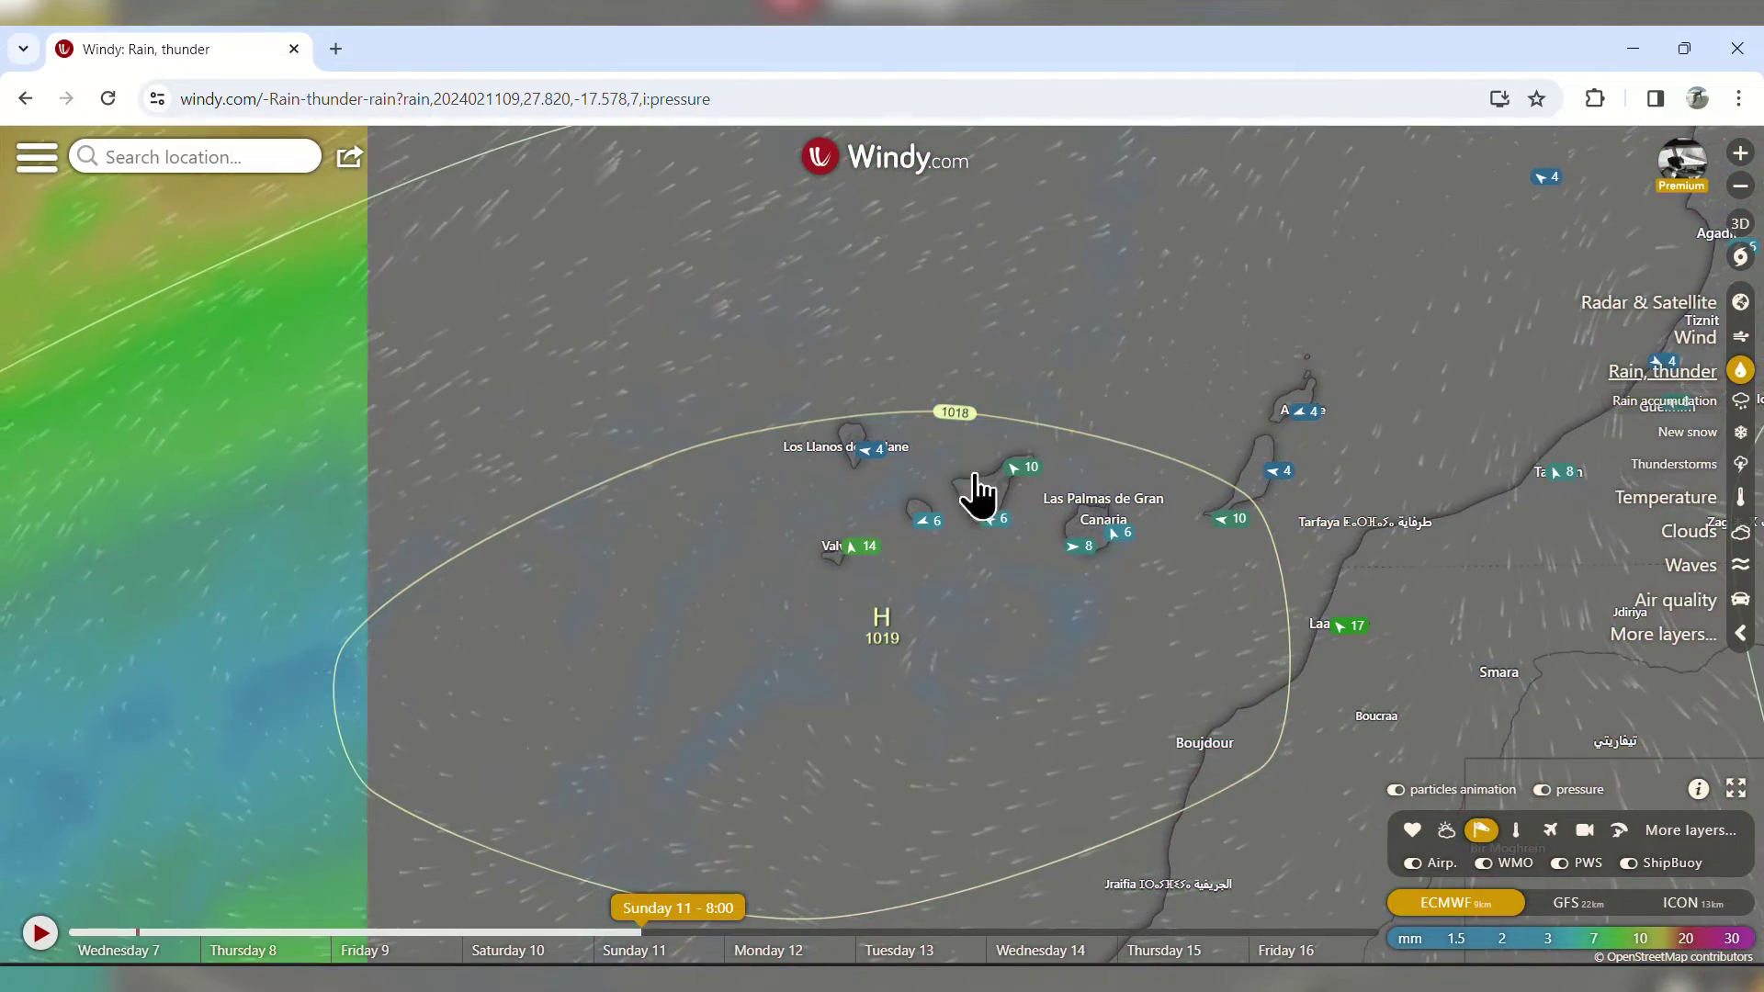
pyautogui.scroll(-3, 643, 464)
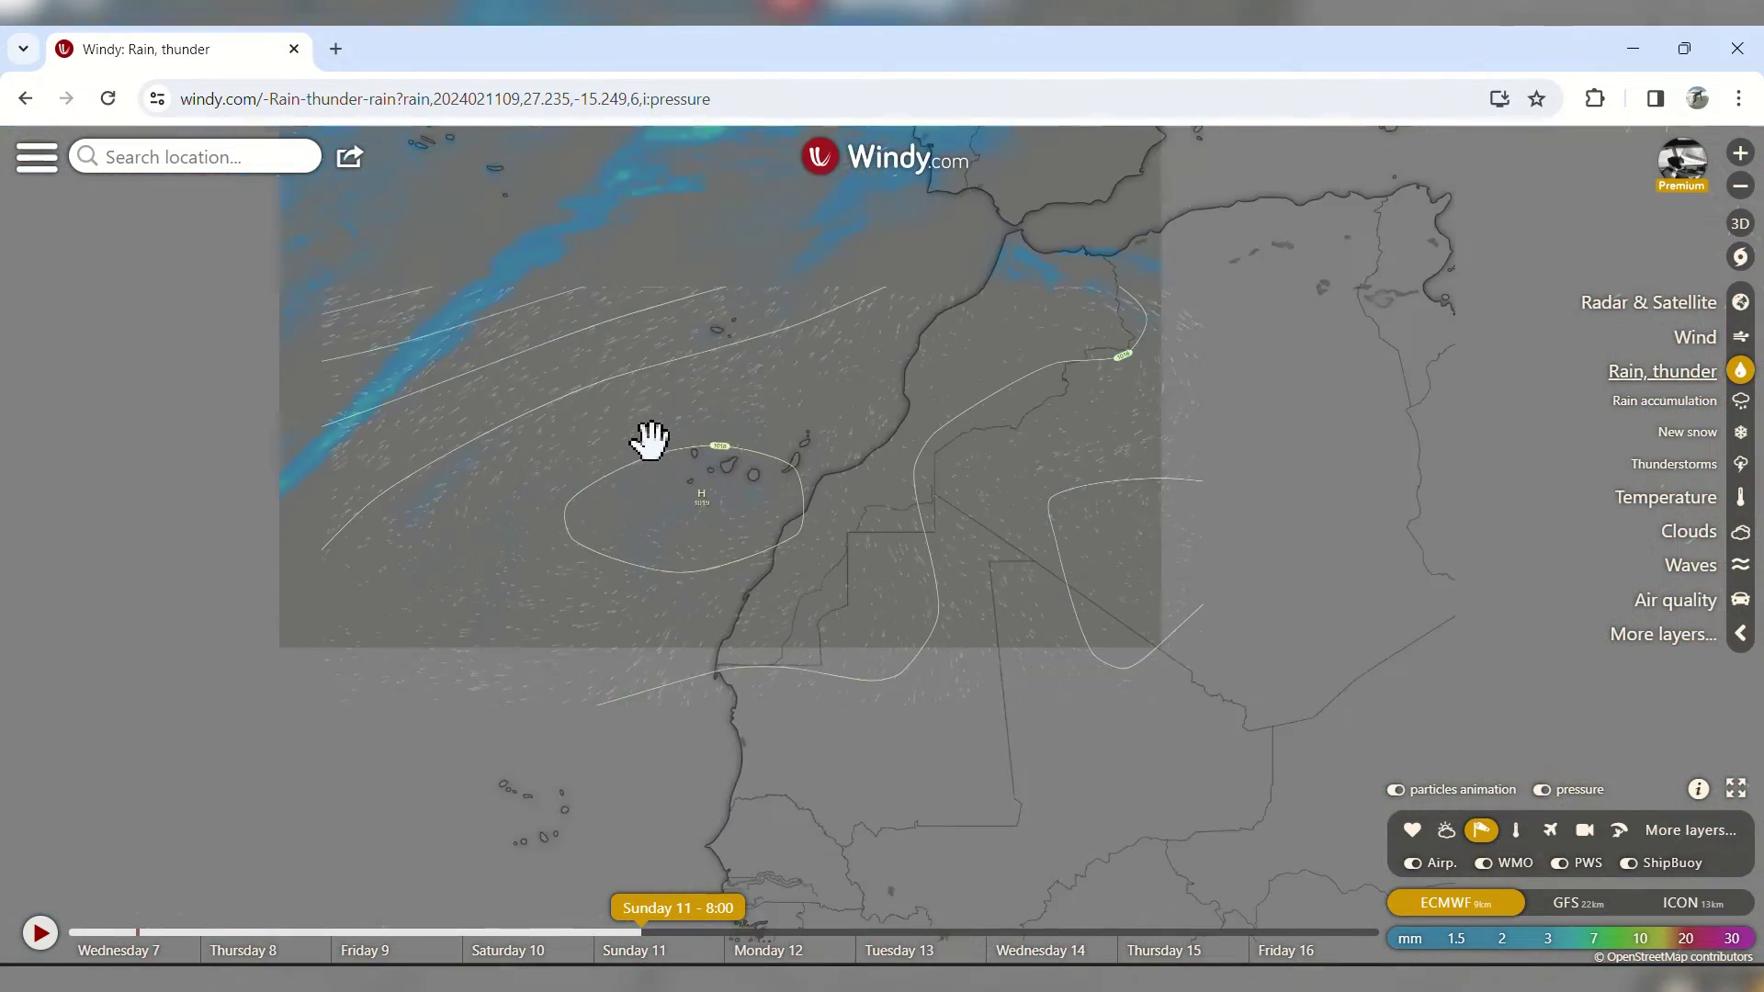
pyautogui.scroll(-2, 472, 490)
pyautogui.moveTo(472, 490); pyautogui.dragTo(949, 457)
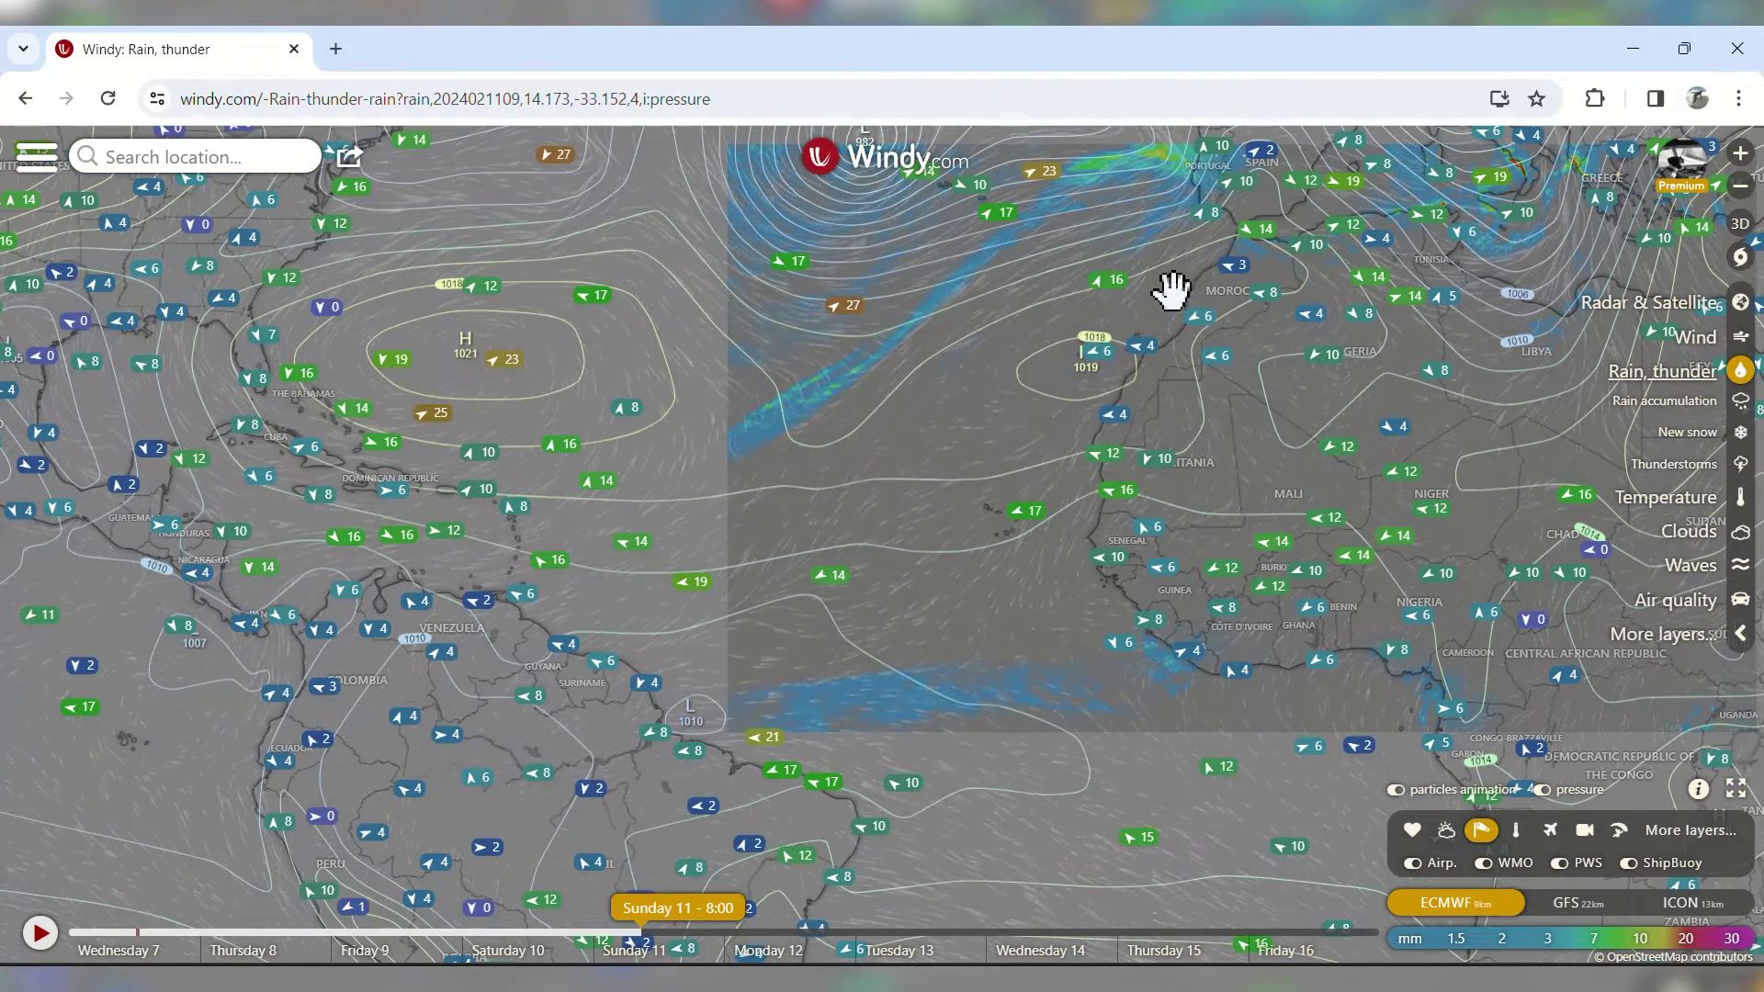
pyautogui.moveTo(1206, 290); pyautogui.dragTo(1350, 388)
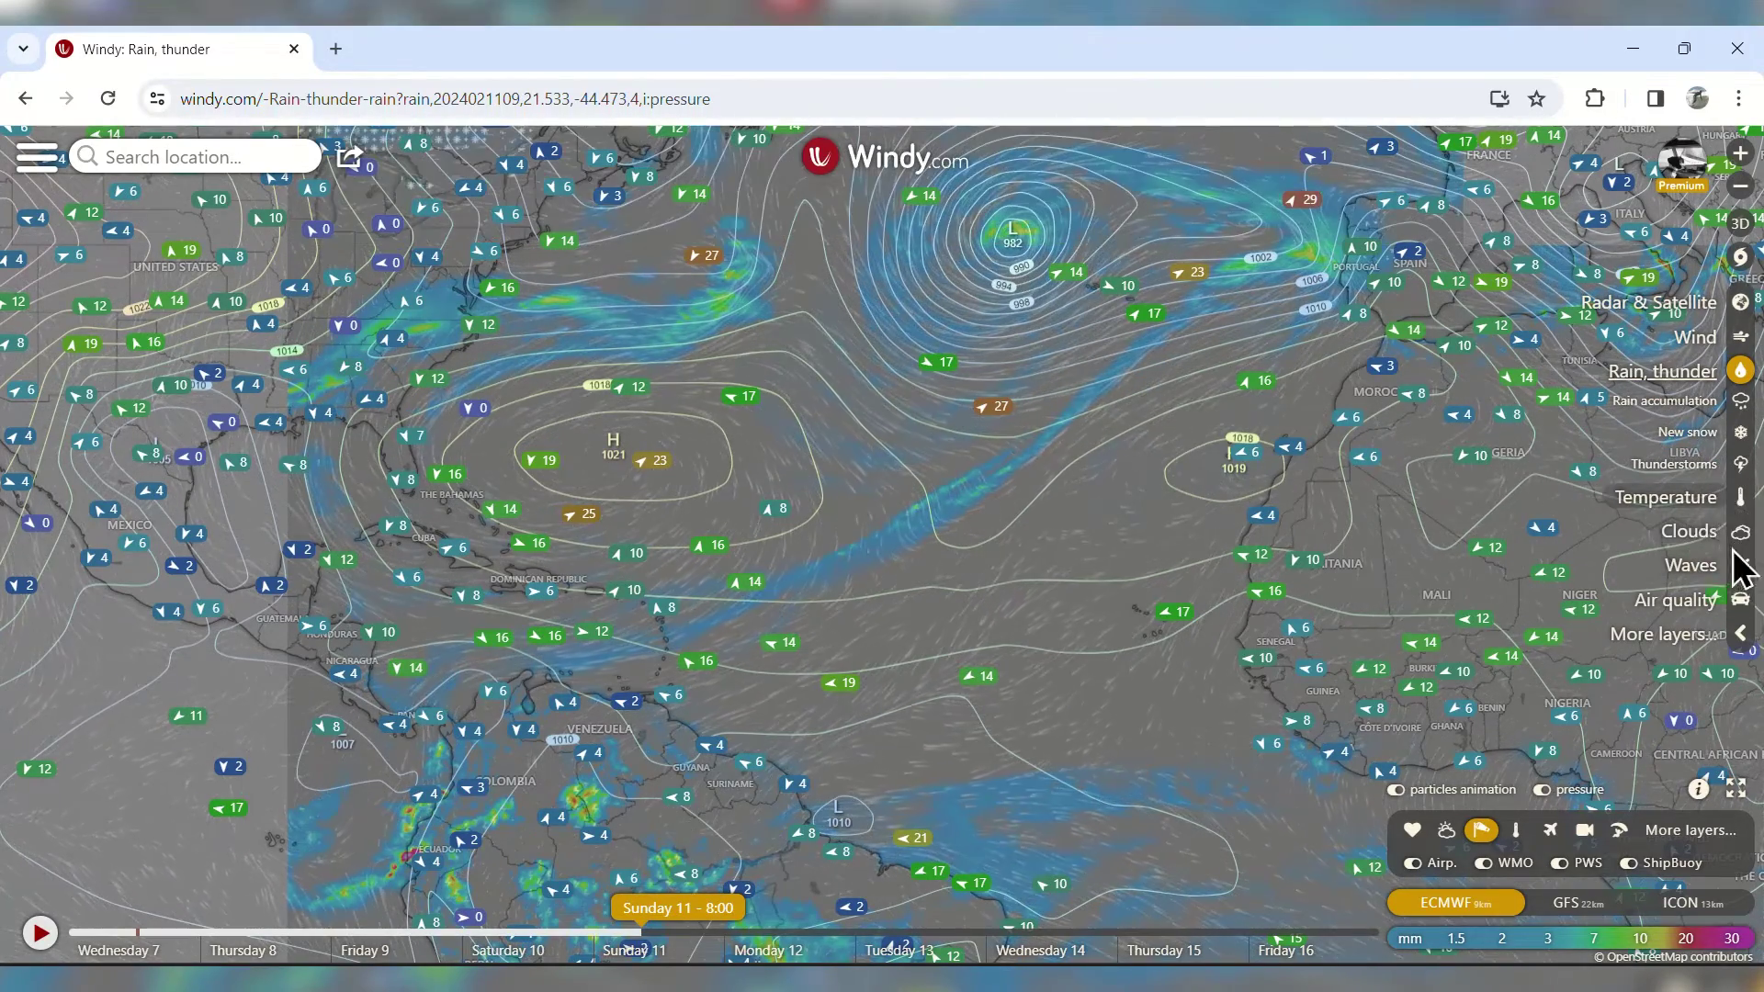
# - Switch to the Waves layer and focus the map on the Canary Islands
pyautogui.click(1693, 570)
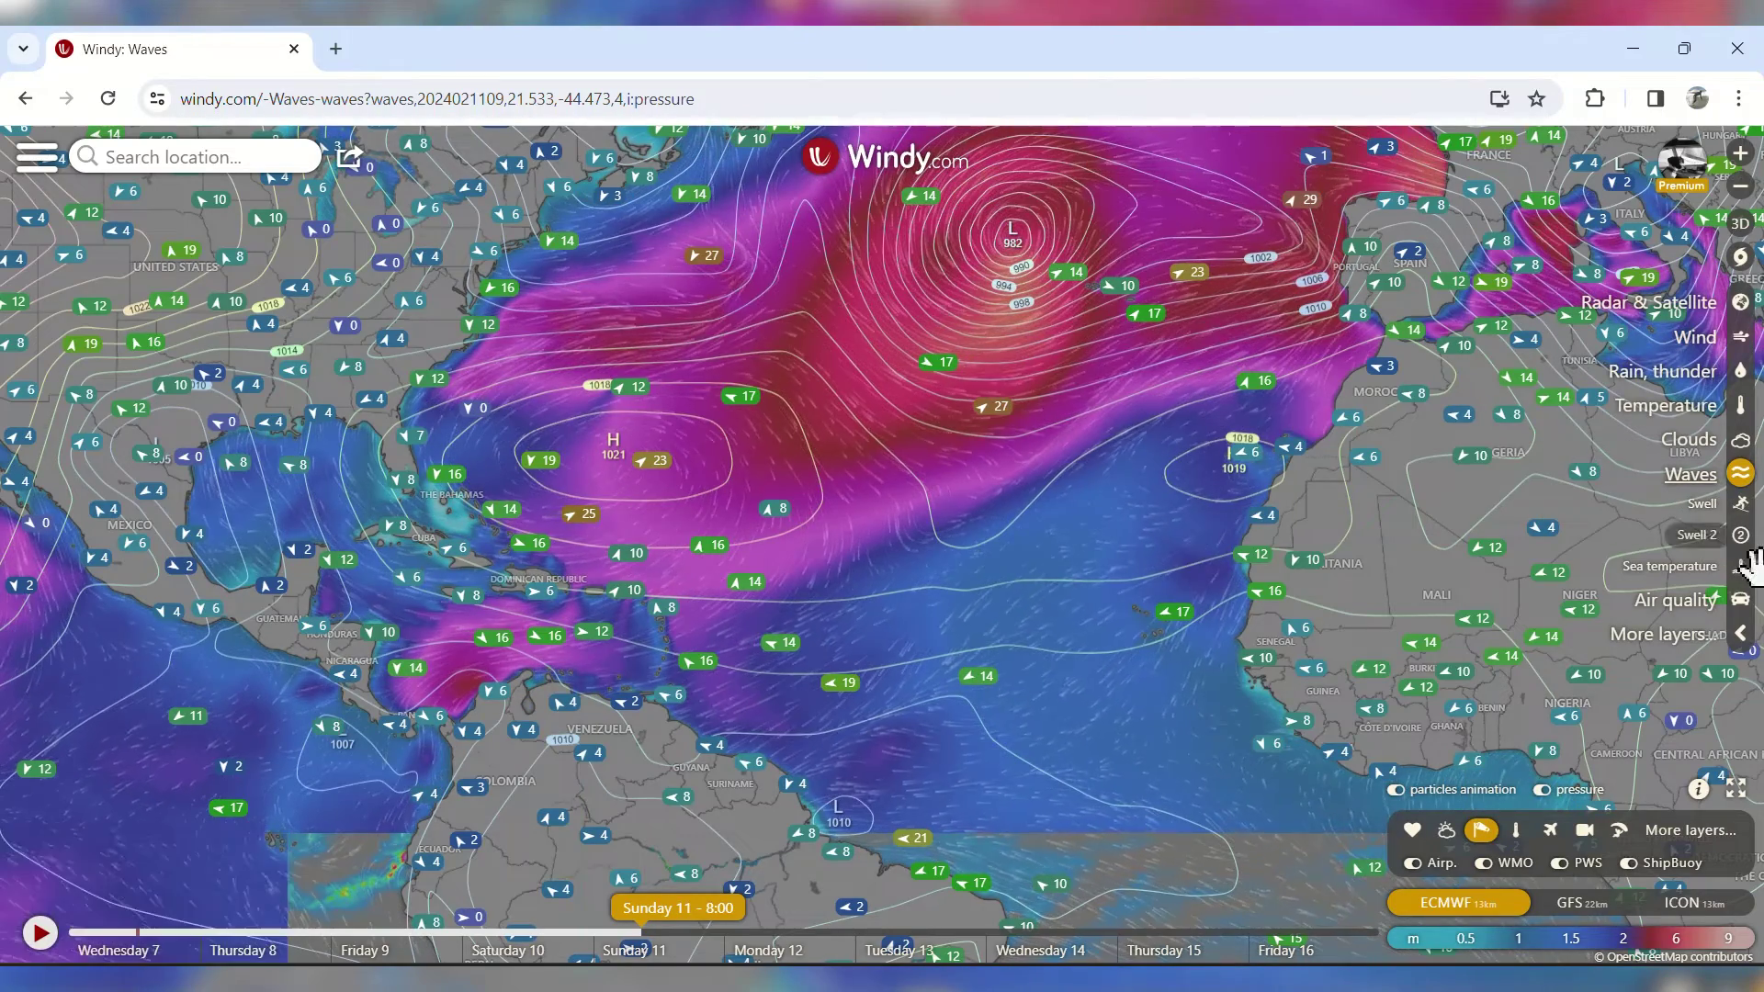
pyautogui.click(1268, 578)
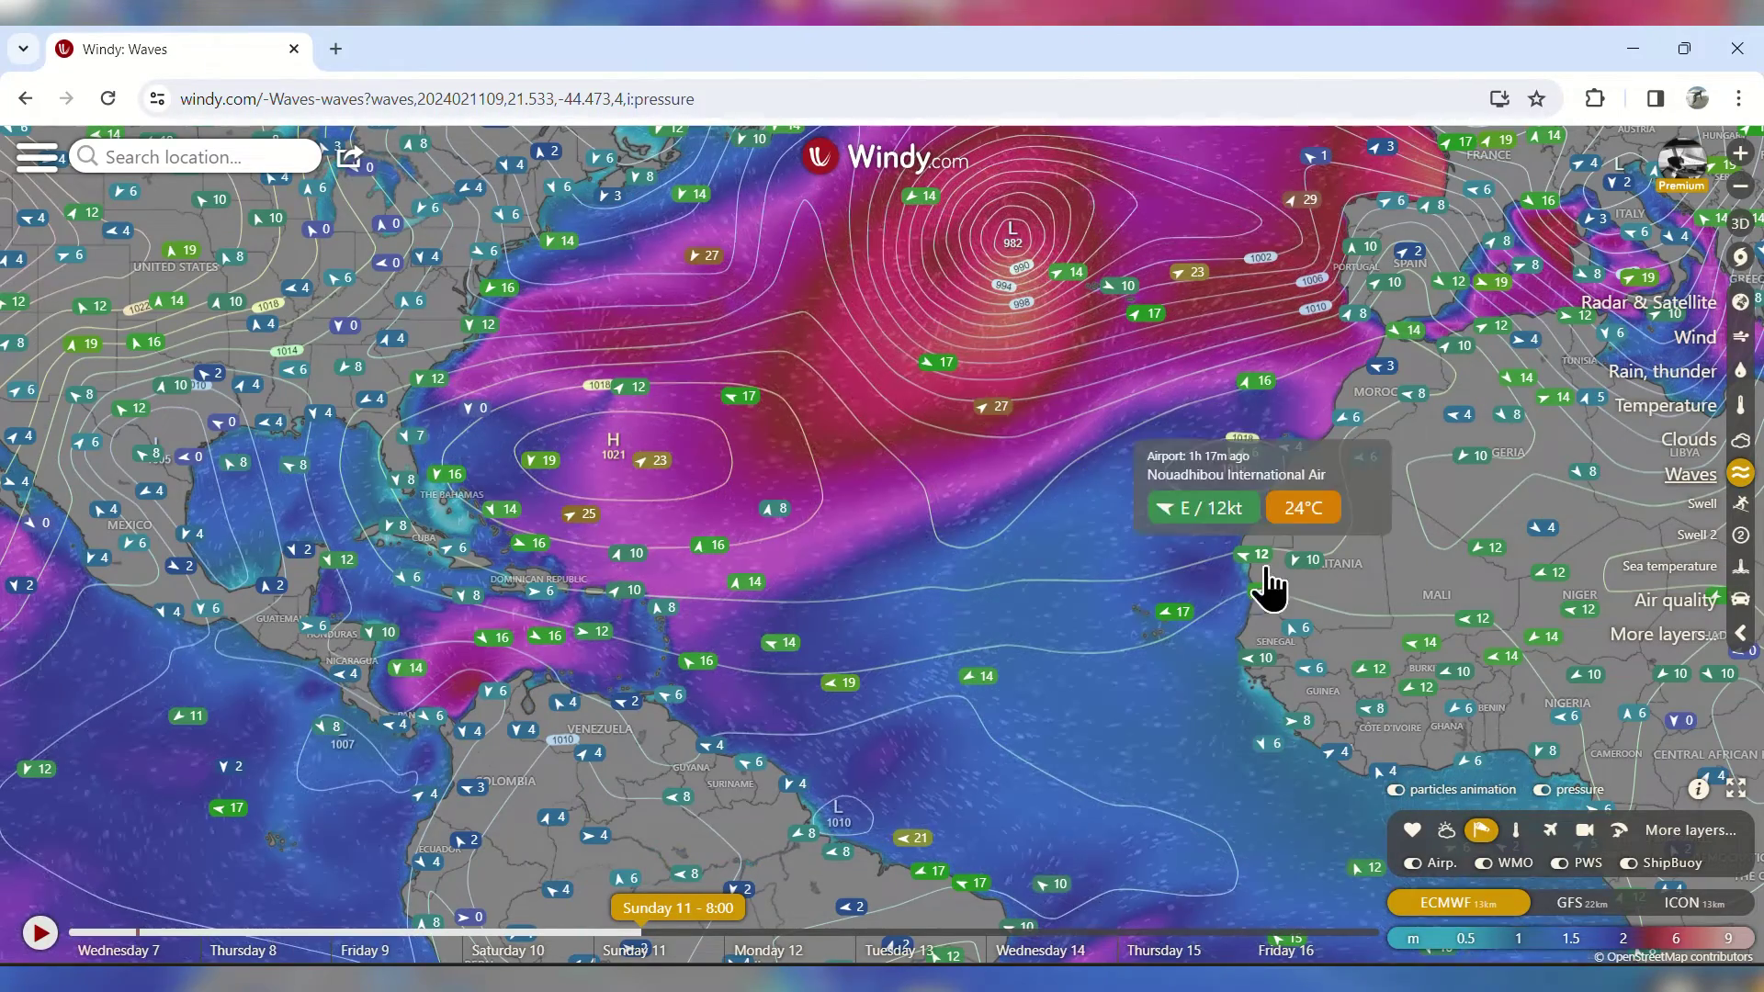
pyautogui.scroll(1, 1240, 570)
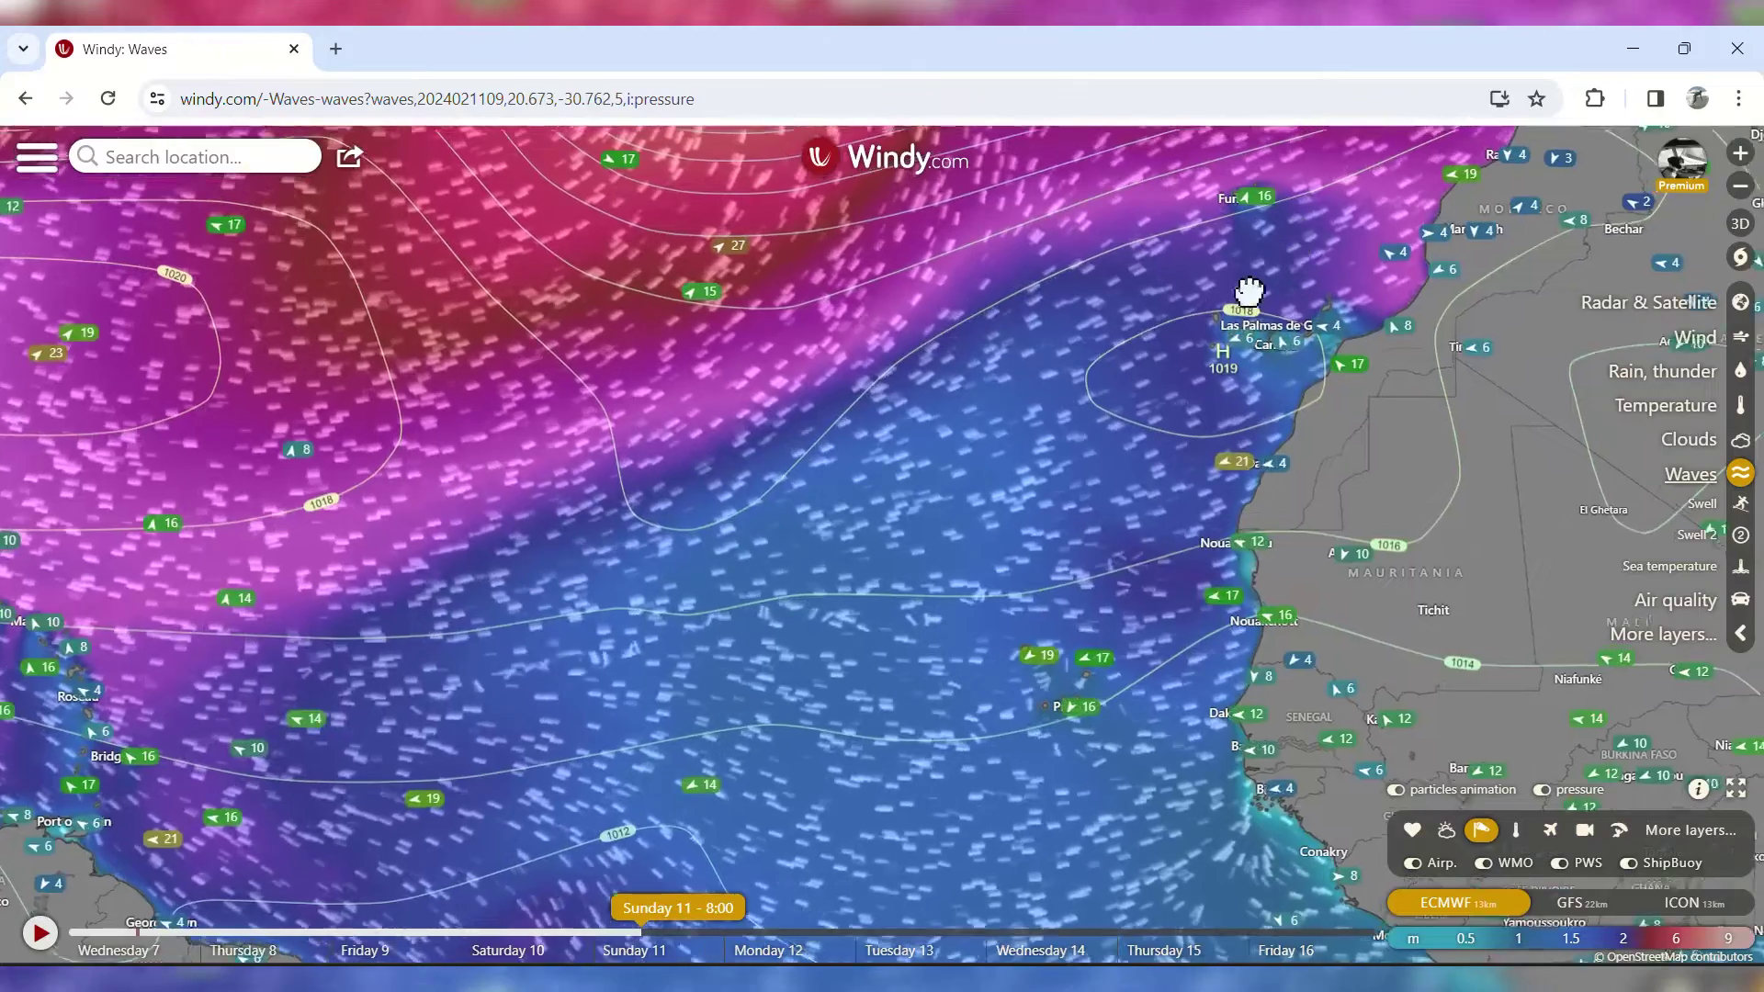
pyautogui.moveTo(1249, 292); pyautogui.dragTo(1056, 460)
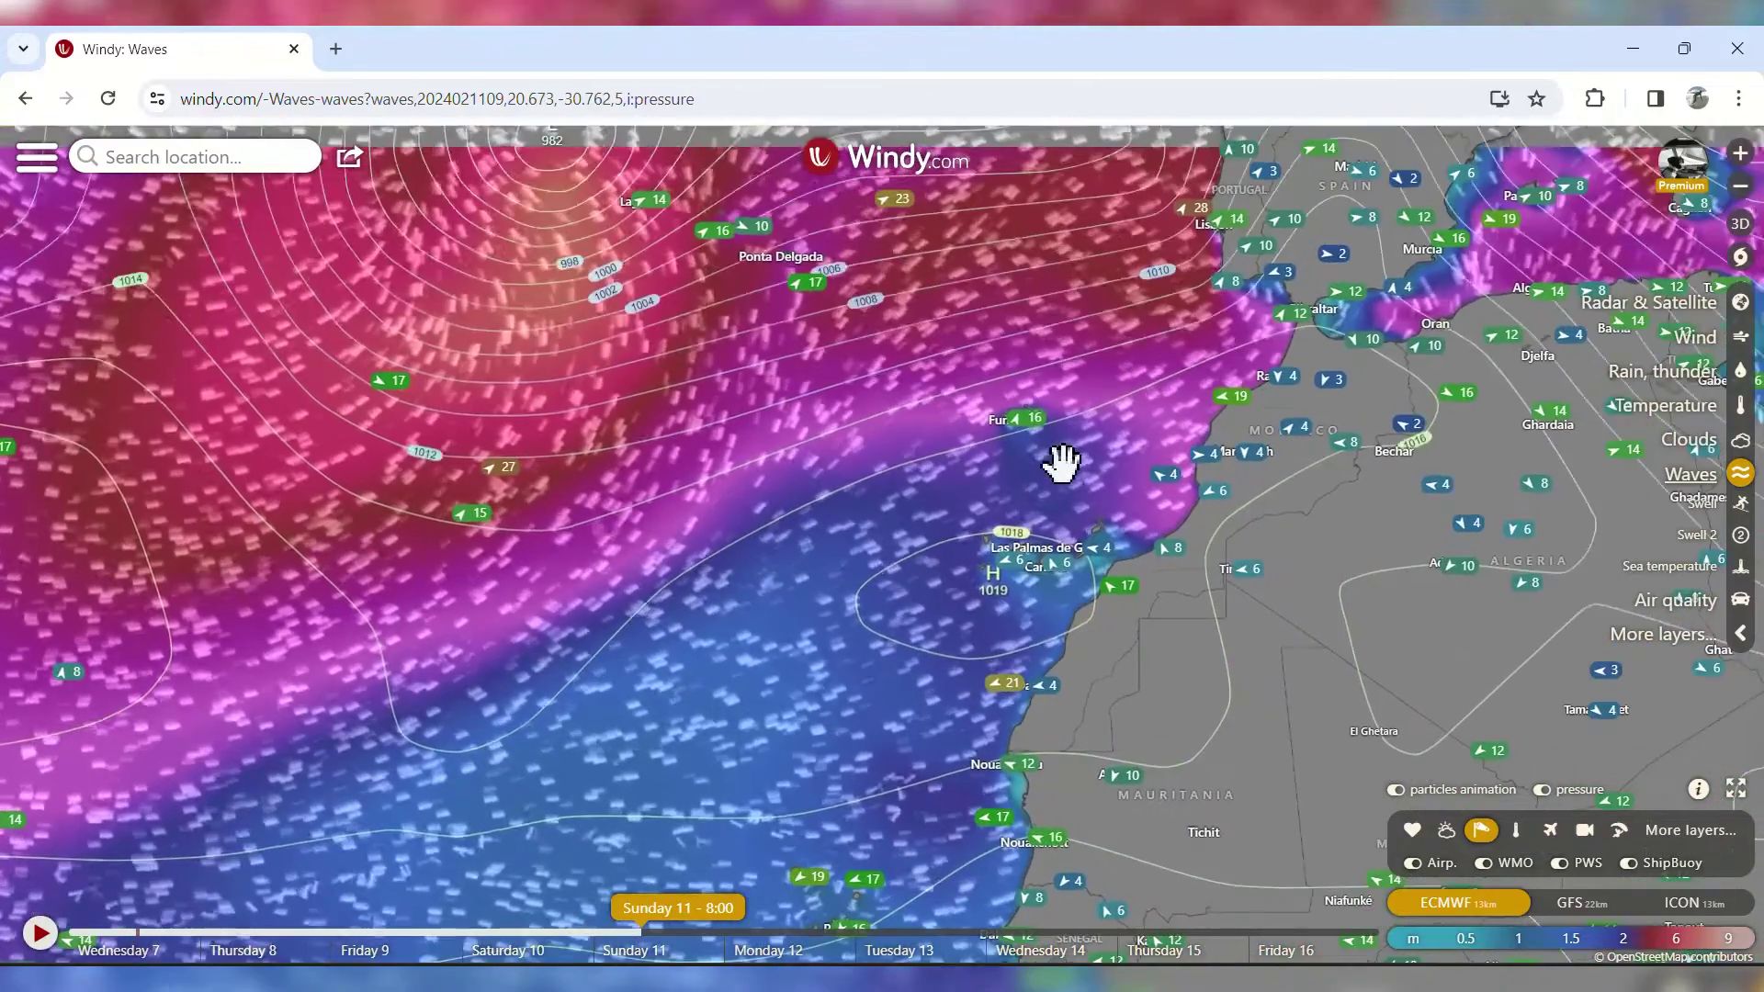
pyautogui.scroll(2, 1056, 500)
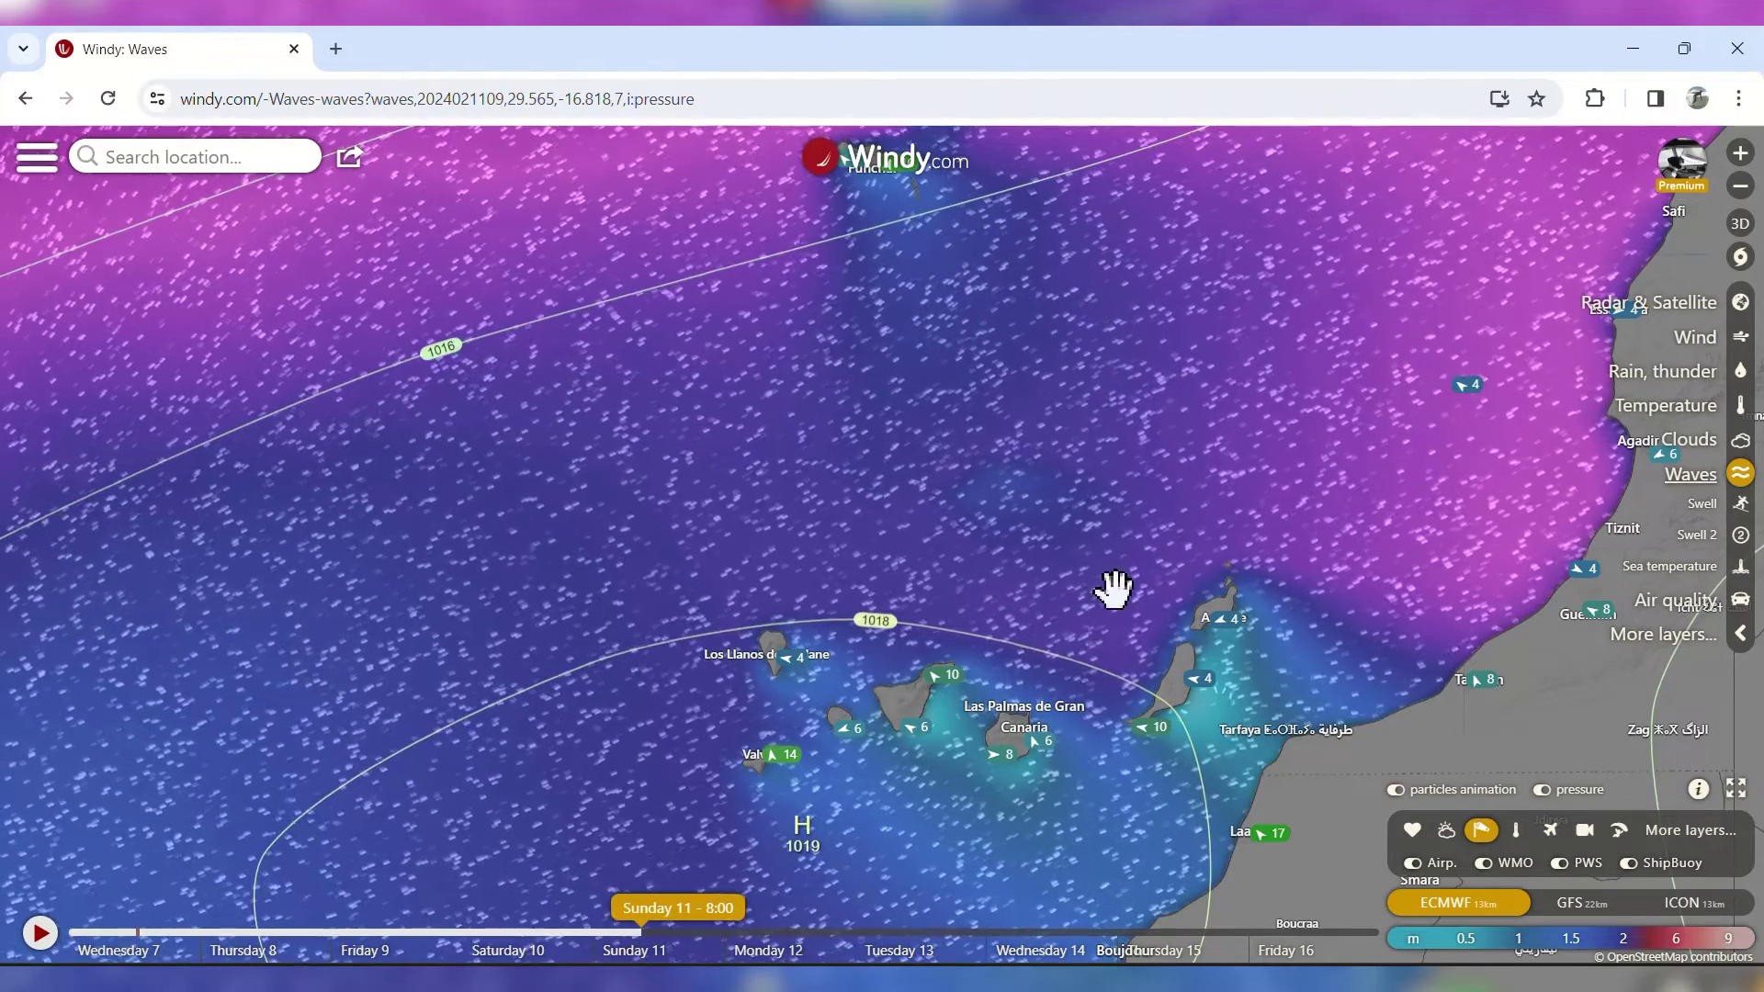
# - Place a wave readout just off the north coast of Gran Canaria and set the forecast time to Thursday 8 - 10:00
pyautogui.click(1031, 668)
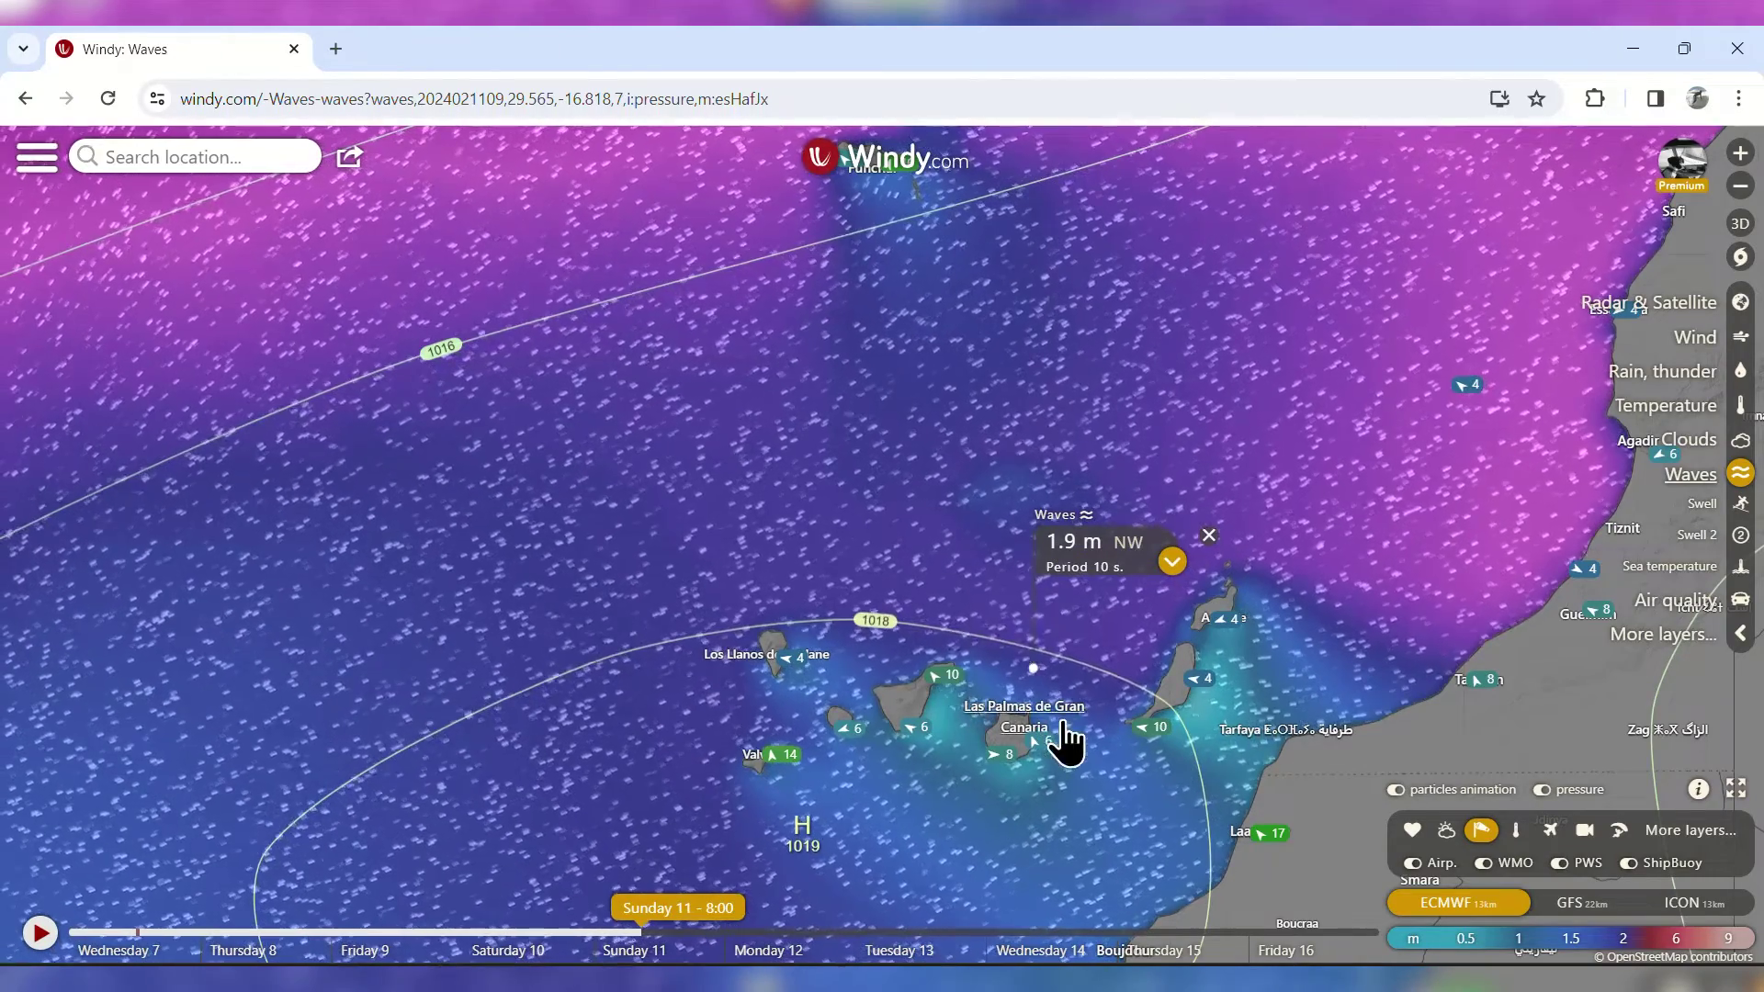
pyautogui.scroll(1, 1063, 736)
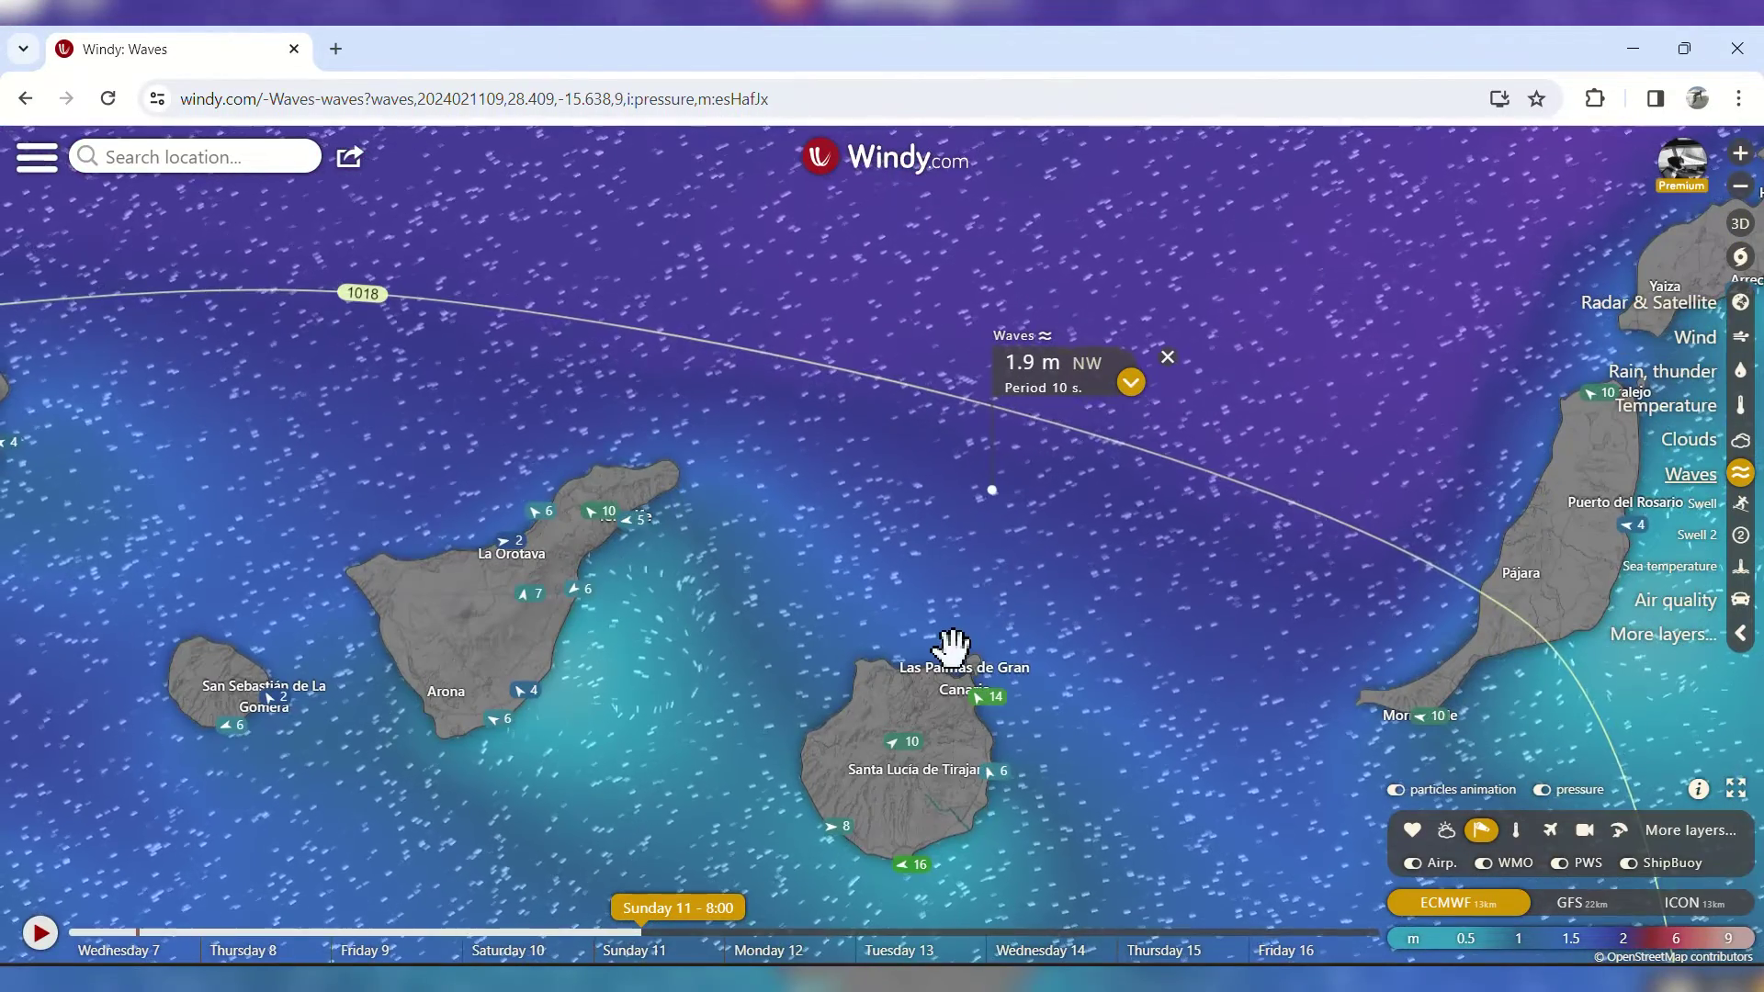
pyautogui.click(955, 650)
pyautogui.moveTo(1040, 702); pyautogui.dragTo(1055, 616)
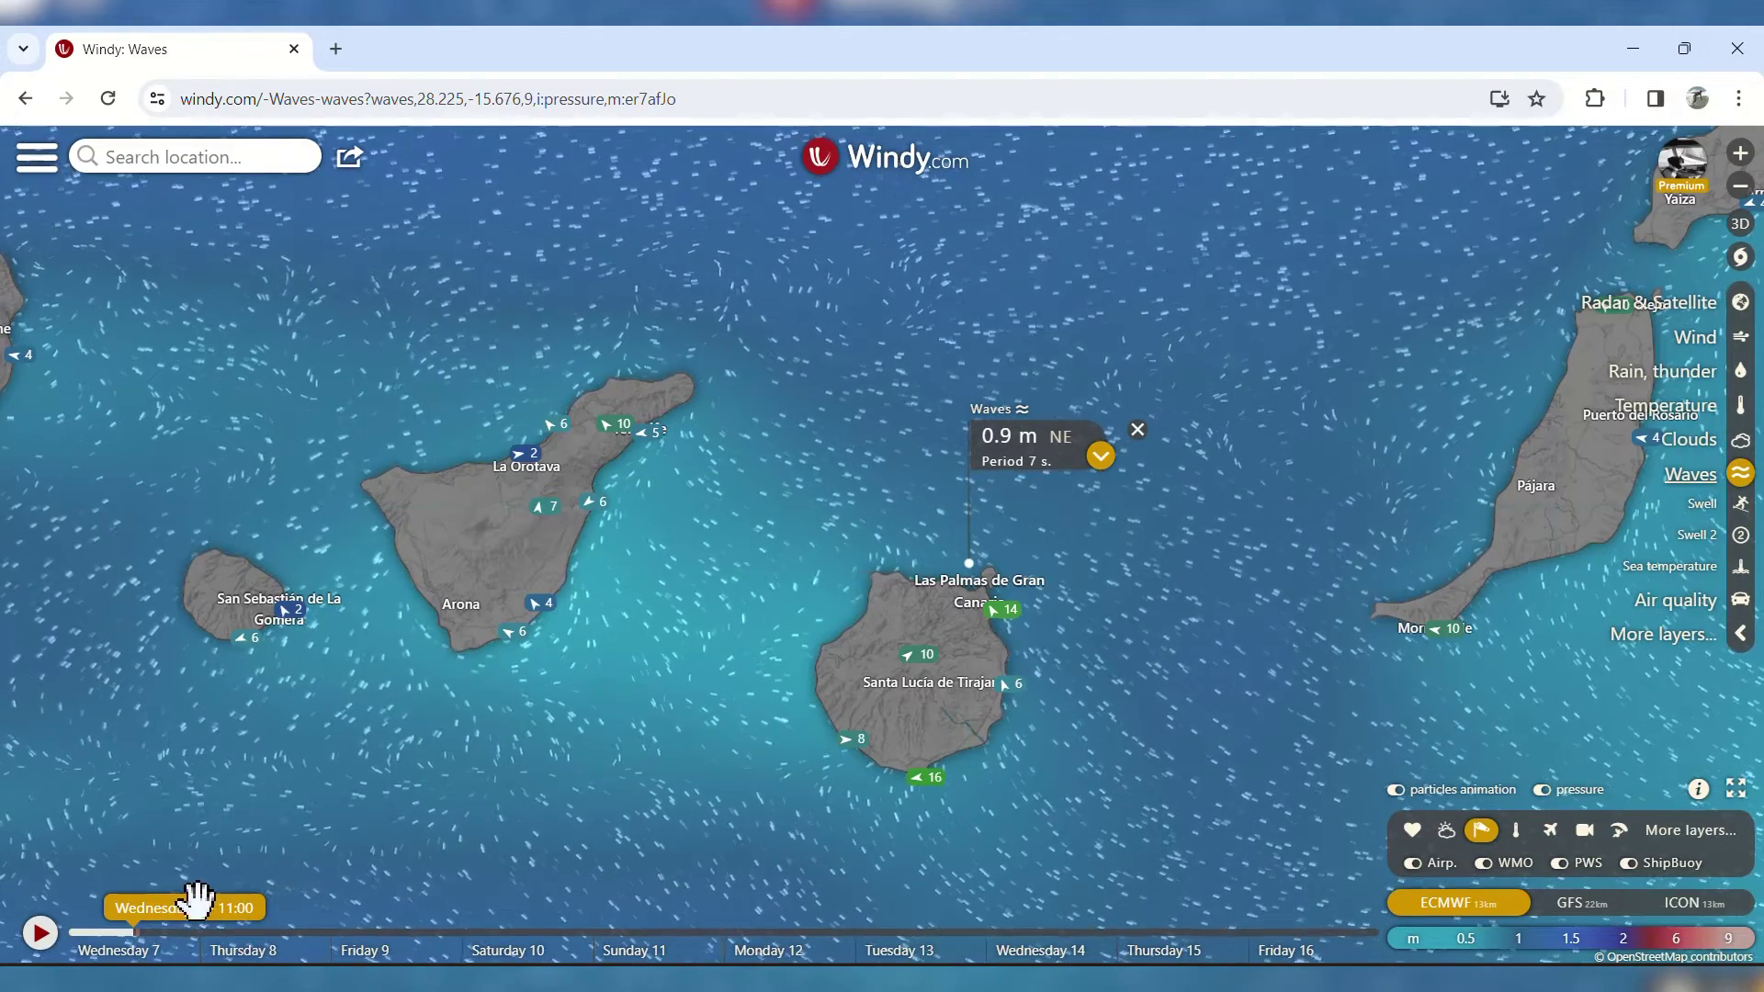
pyautogui.click(259, 935)
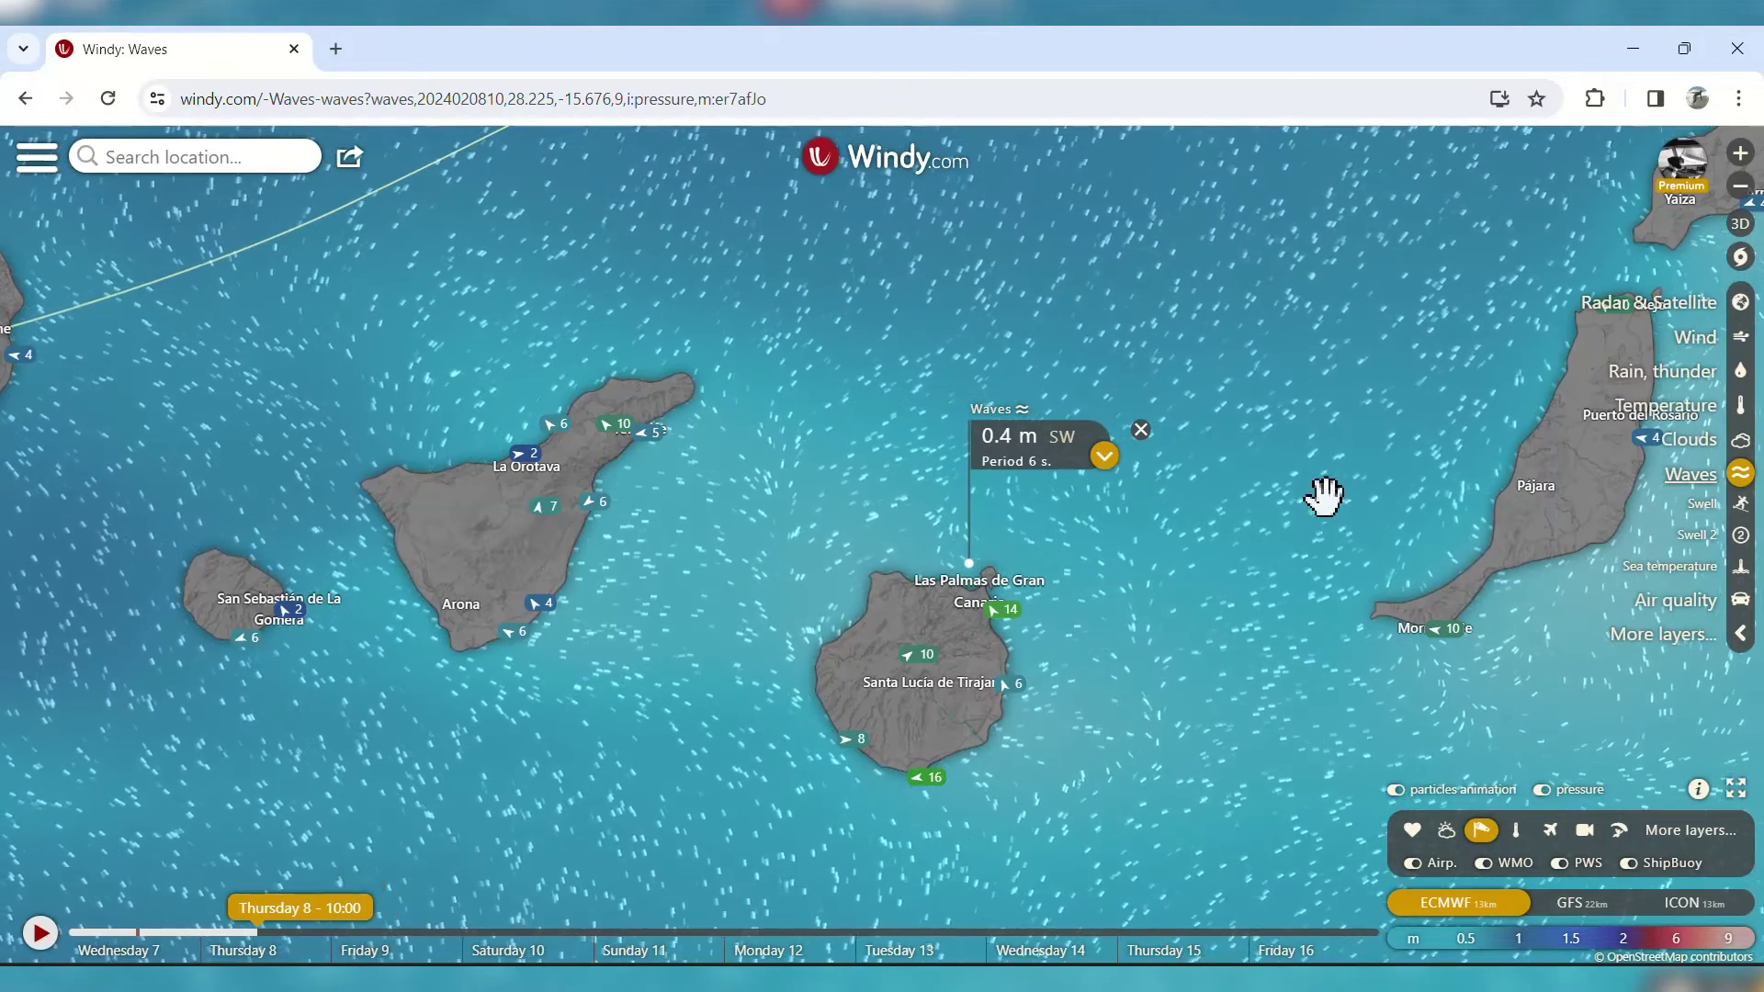
# - Open the detailed forecast for the Las Palmas de Gran Canaria point and review its Wind, Wave&Tide and Basic views
pyautogui.click(1103, 457)
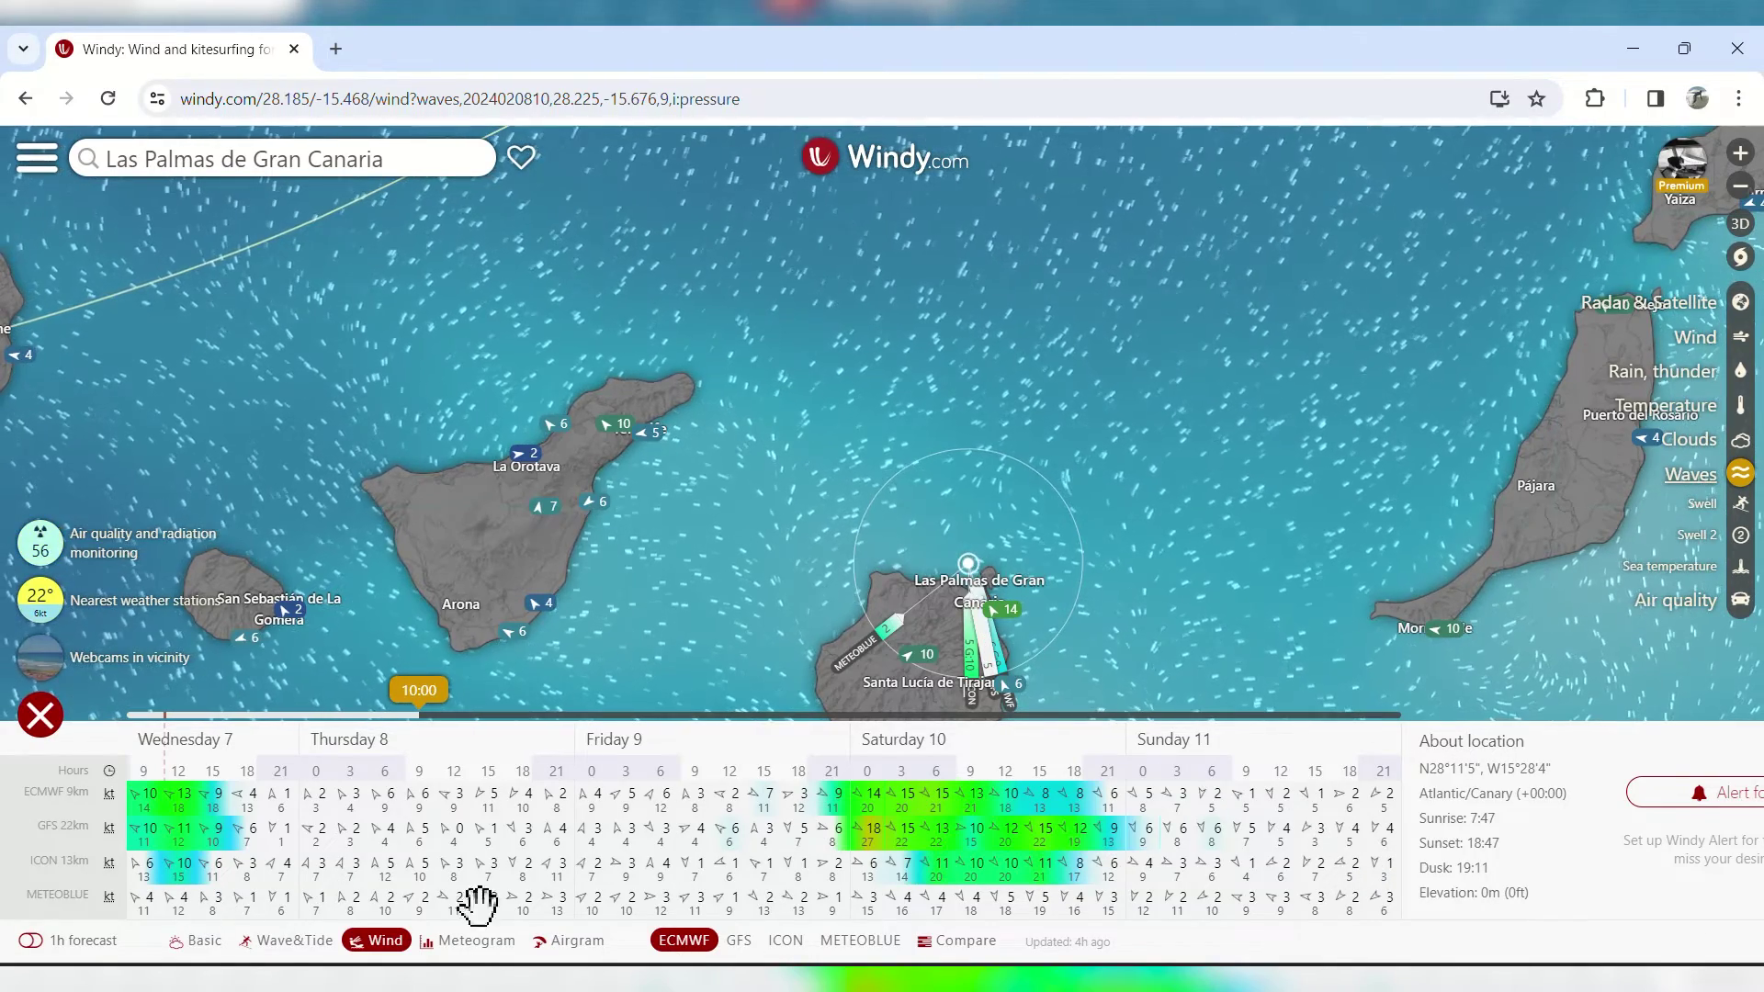
pyautogui.click(287, 940)
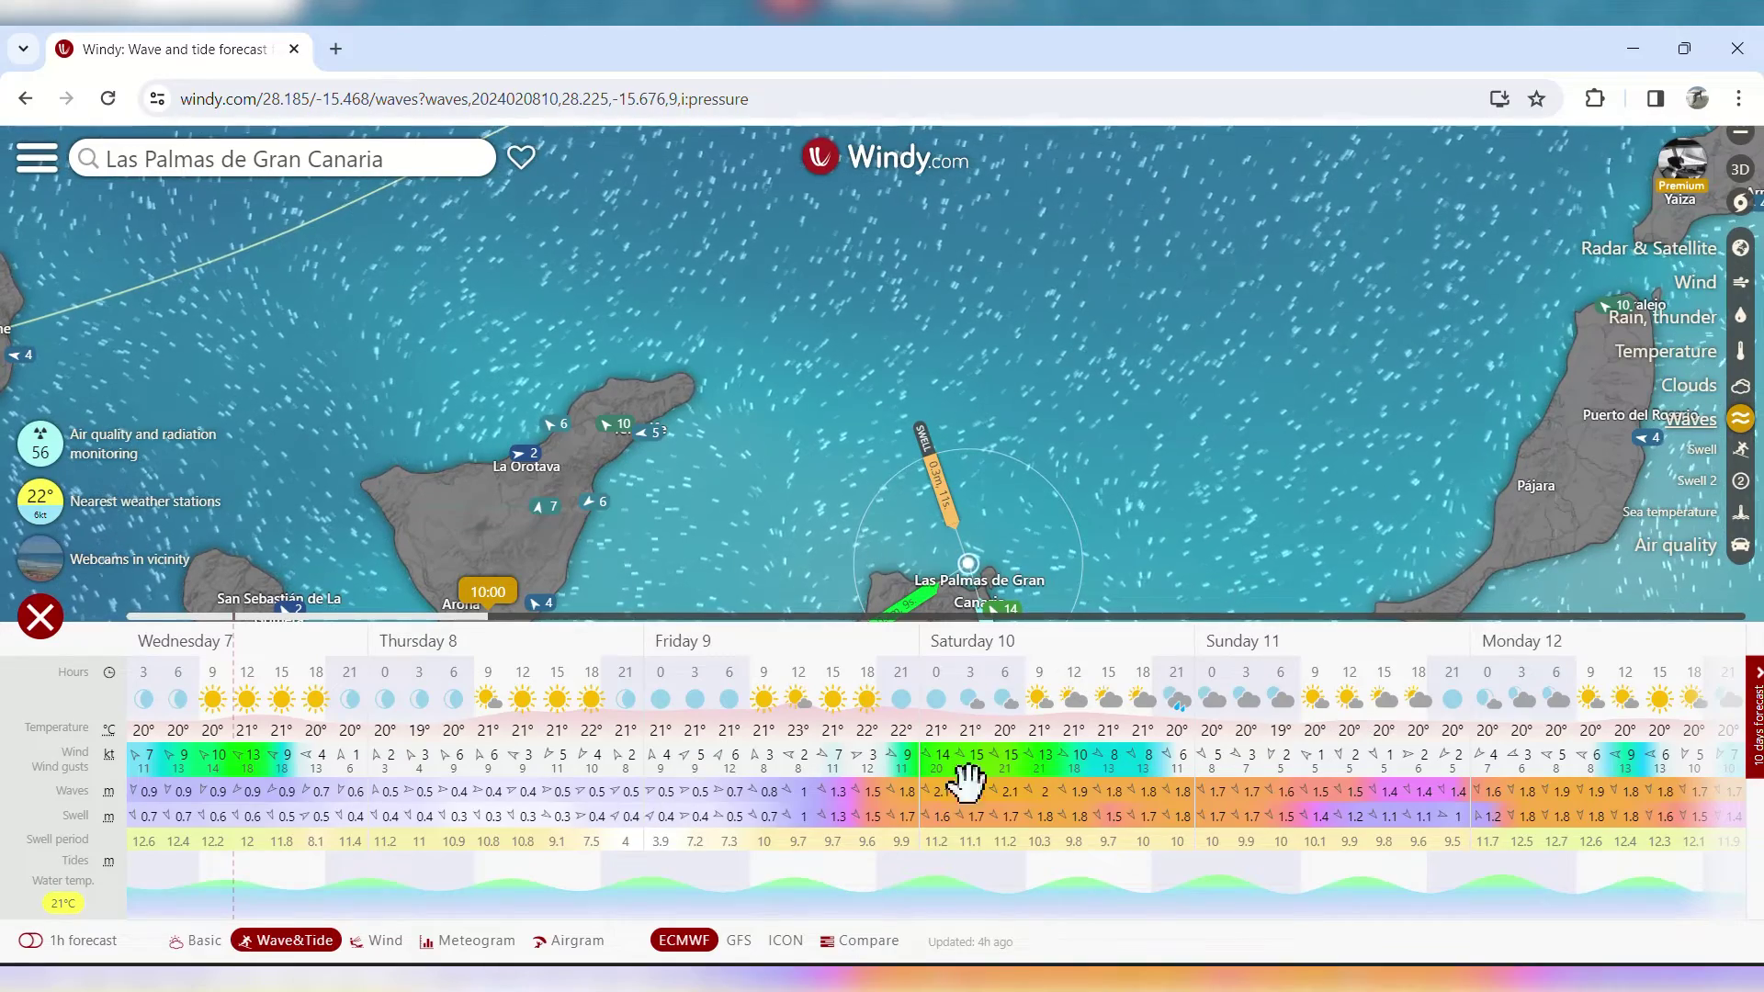
pyautogui.click(211, 942)
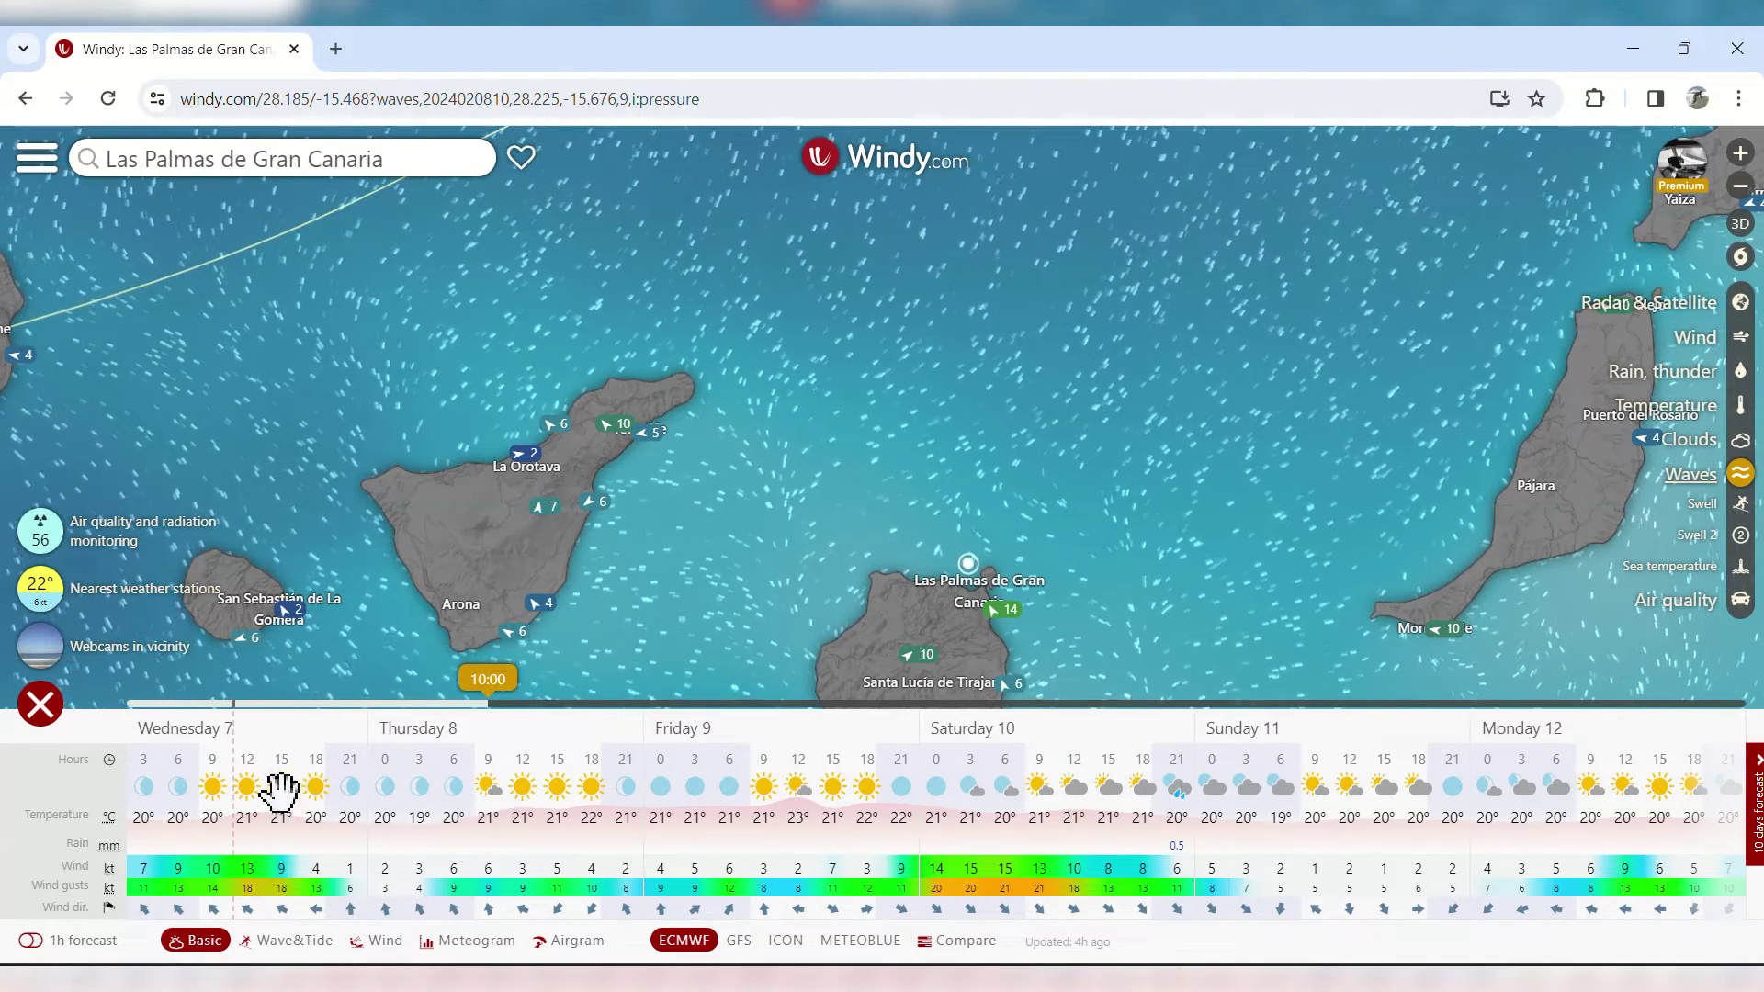
pyautogui.moveTo(1279, 815)
pyautogui.mouseDown()
pyautogui.moveTo(916, 831)
pyautogui.moveTo(1488, 815)
pyautogui.mouseUp()
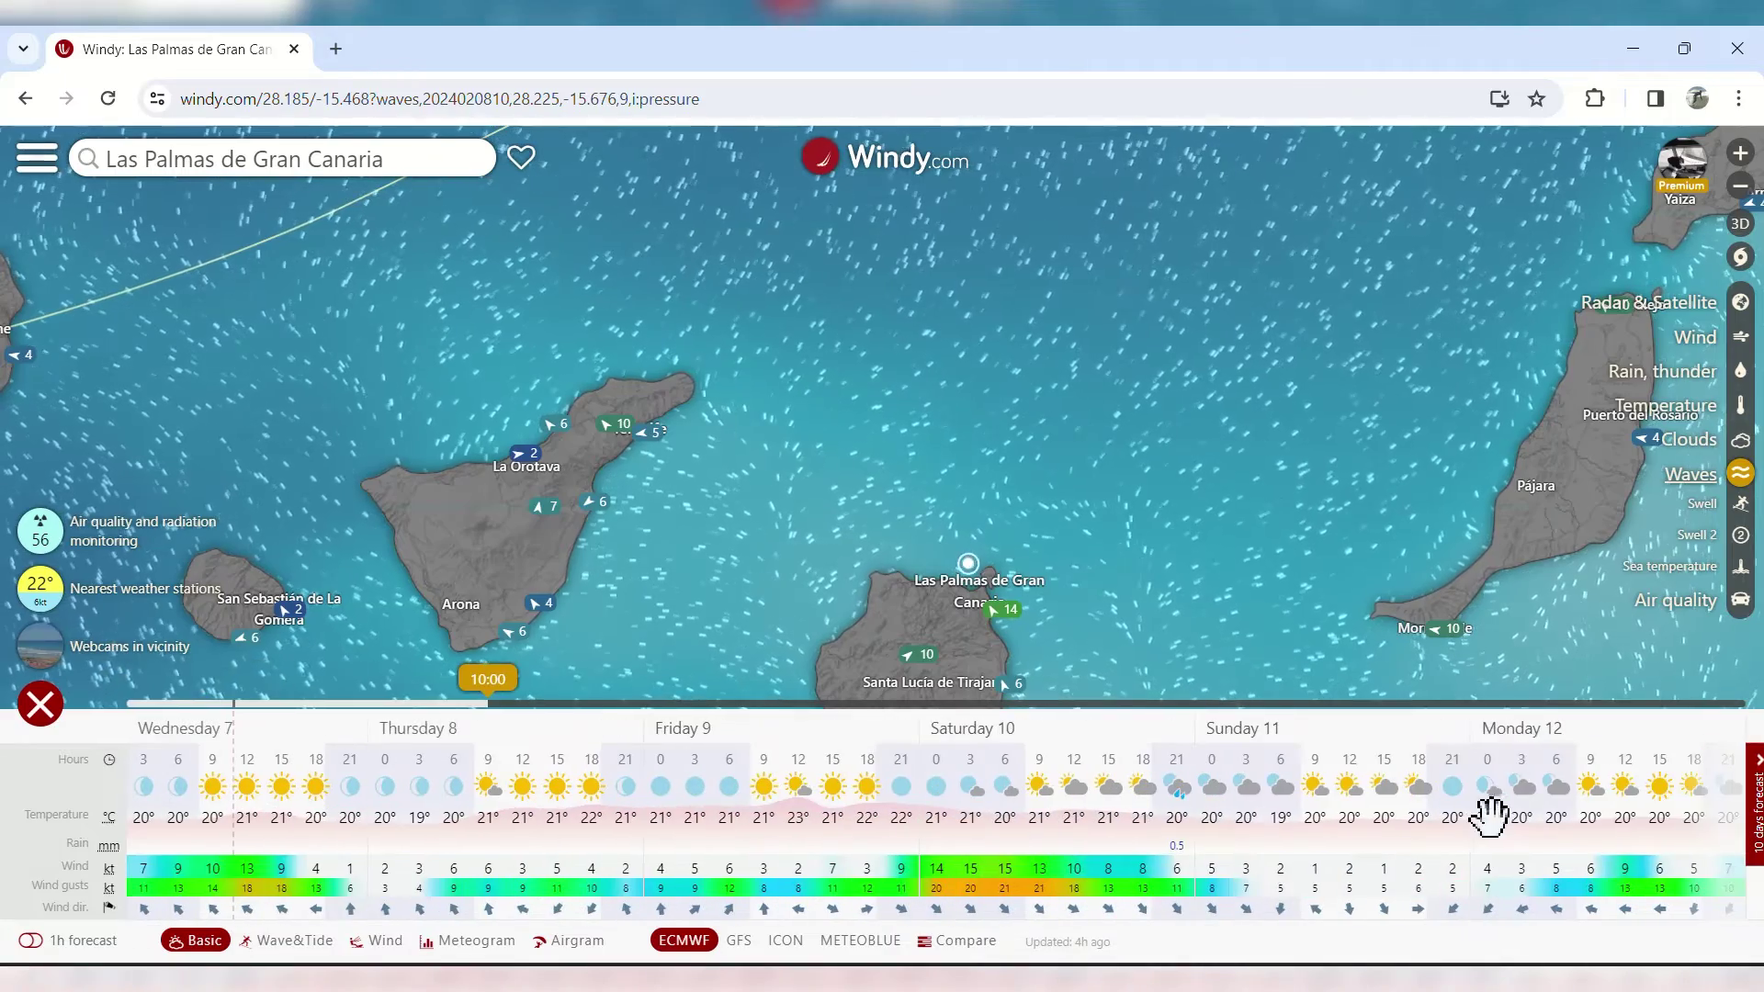
# - Switch the Las Palmas de Gran Canaria forecast to 1-hour intervals and compare its wind and weather predictions across the forecast models
pyautogui.click(37, 942)
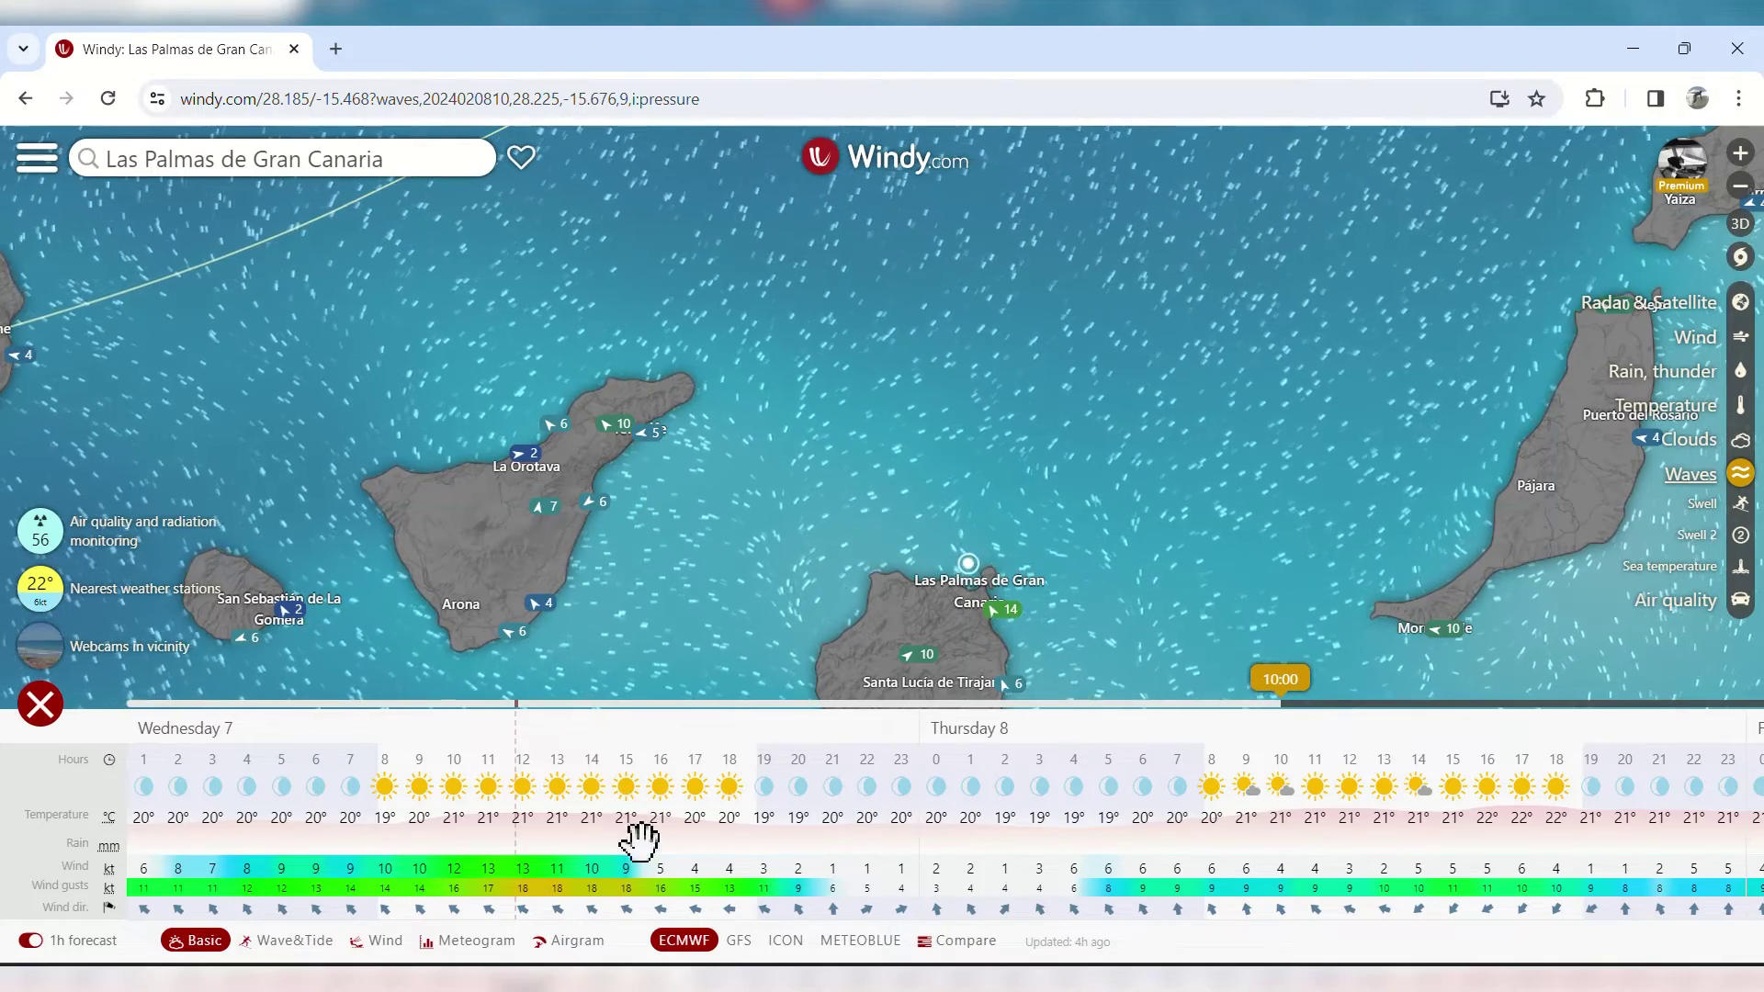
pyautogui.click(386, 942)
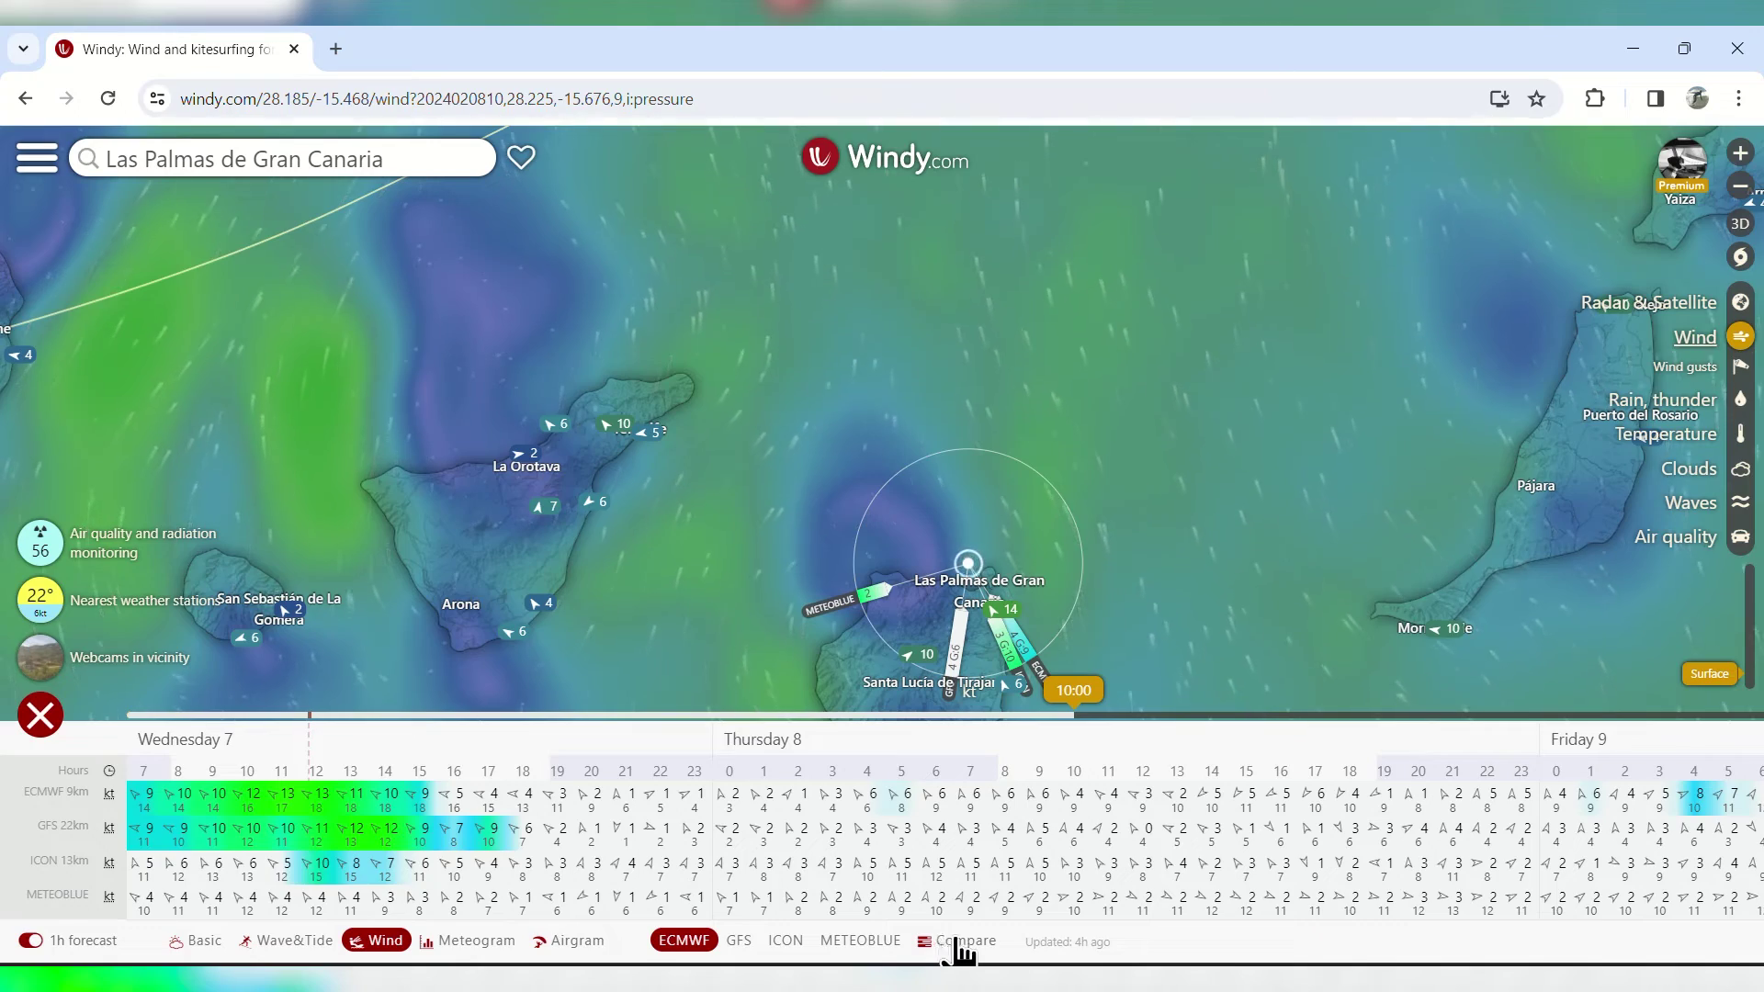
pyautogui.click(946, 946)
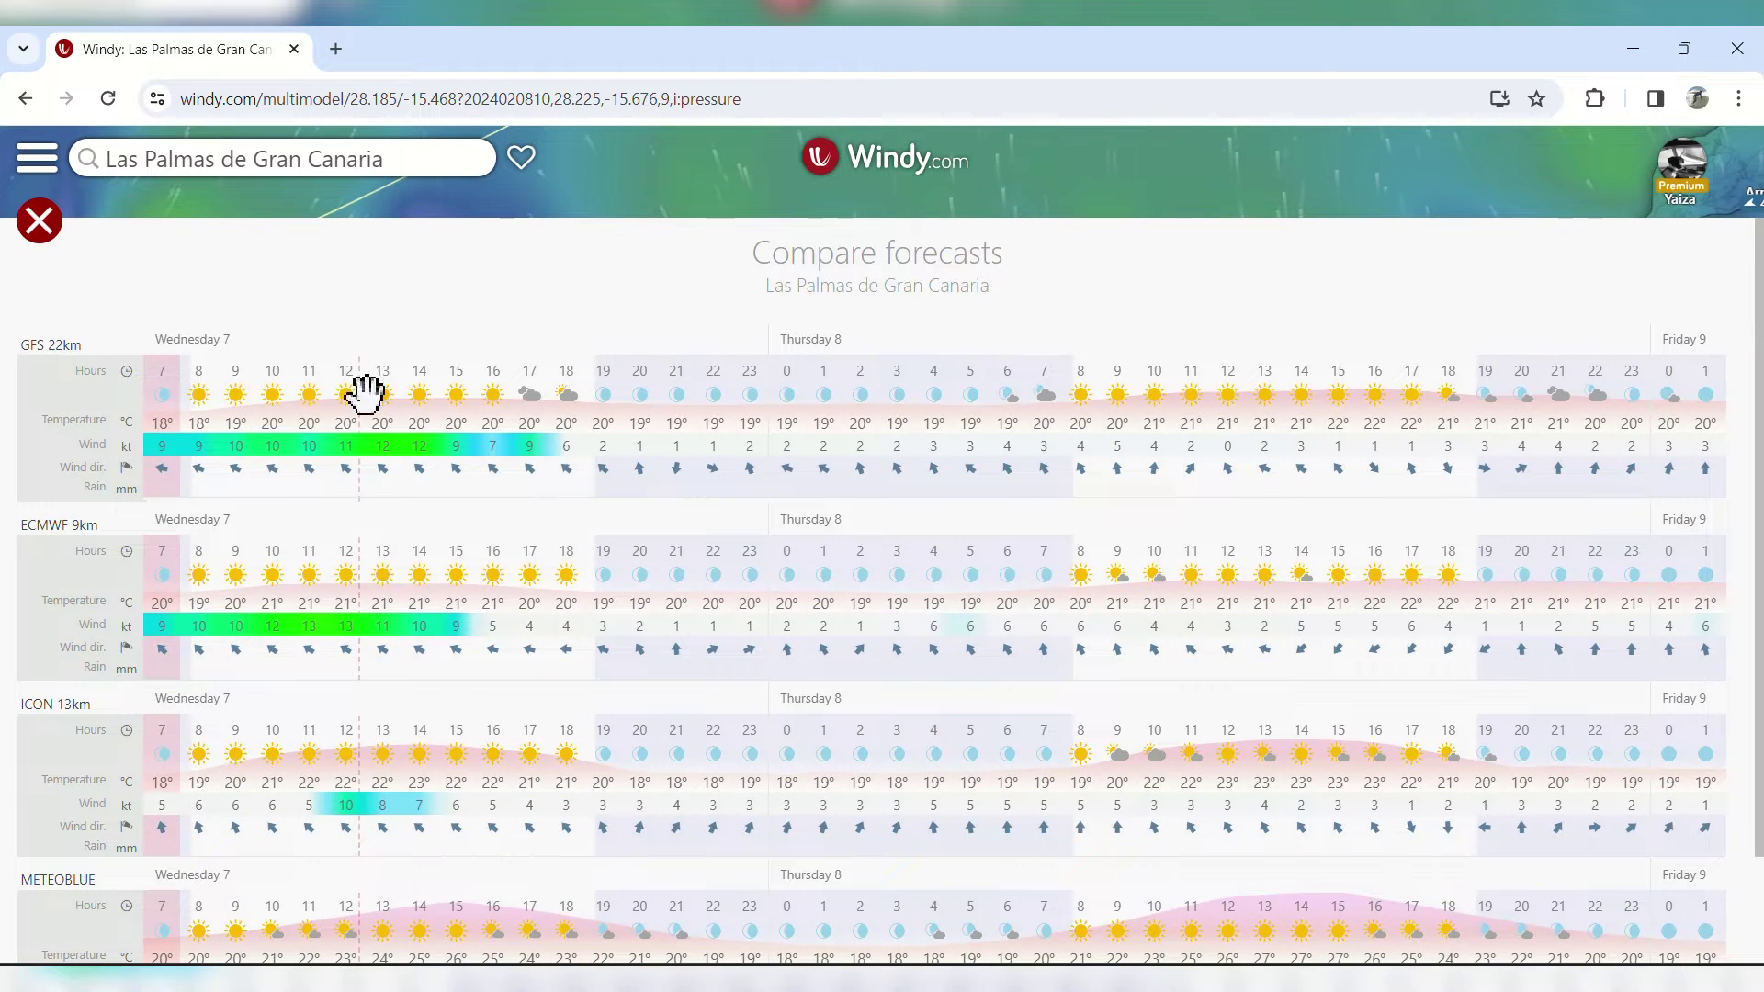
pyautogui.click(39, 223)
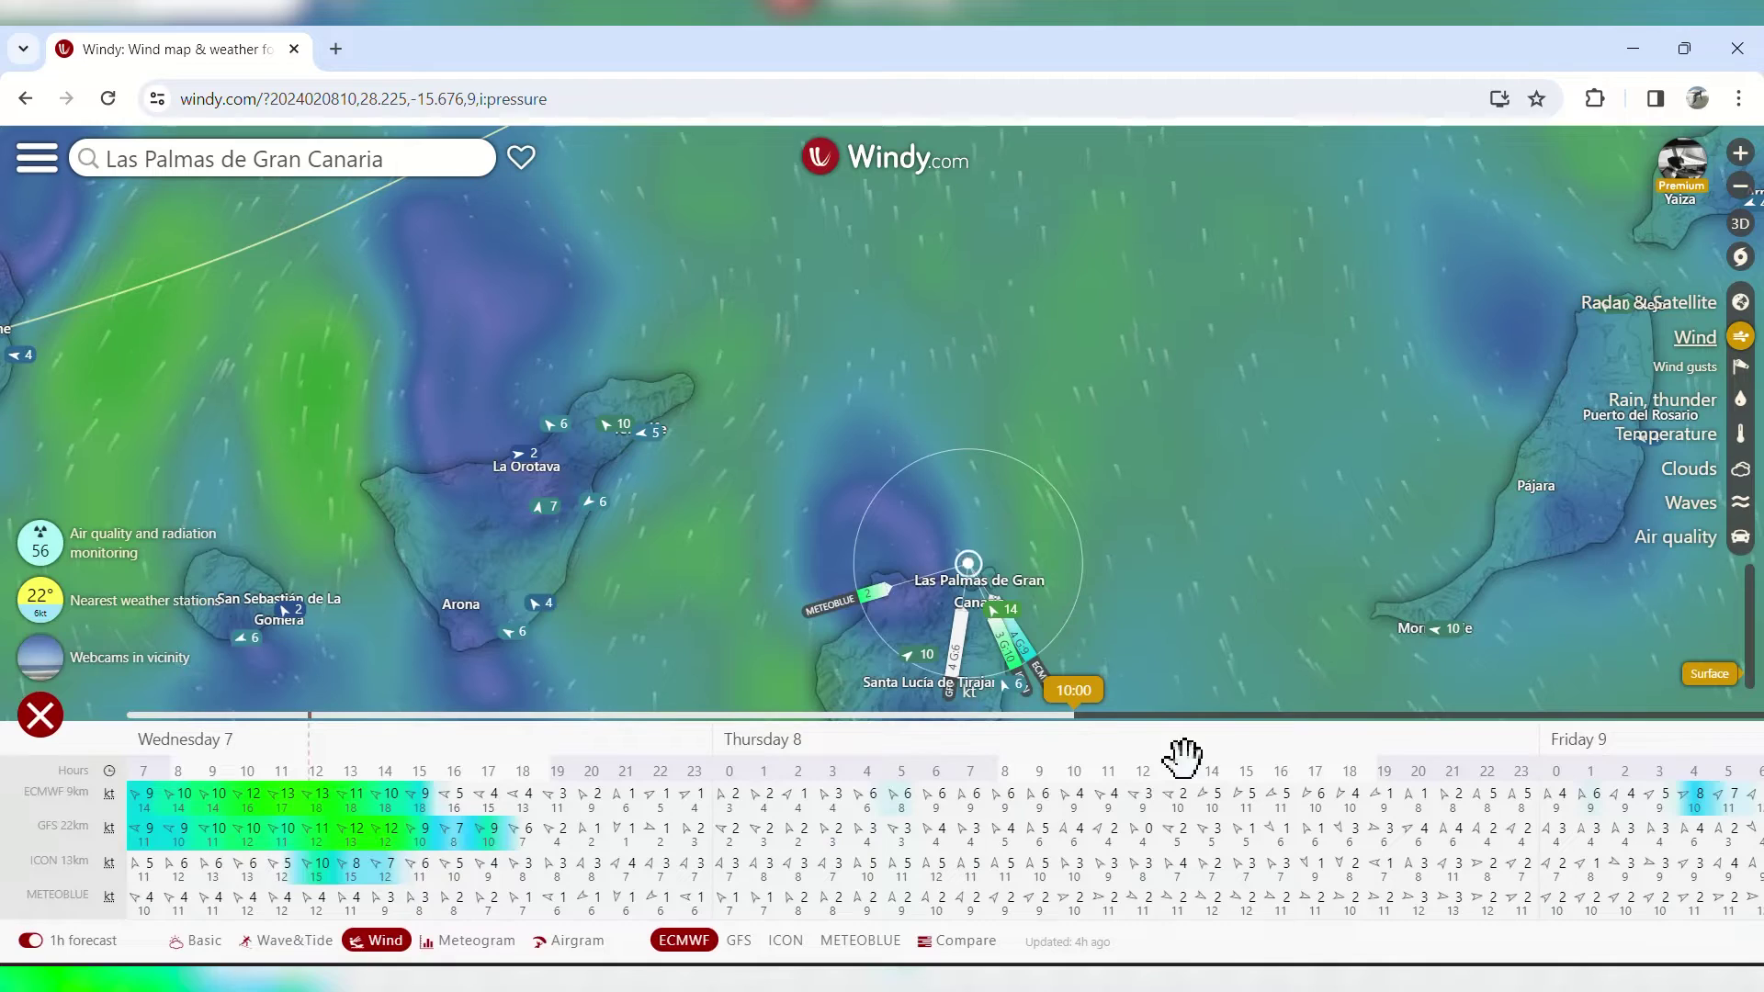
pyautogui.press('Escape')
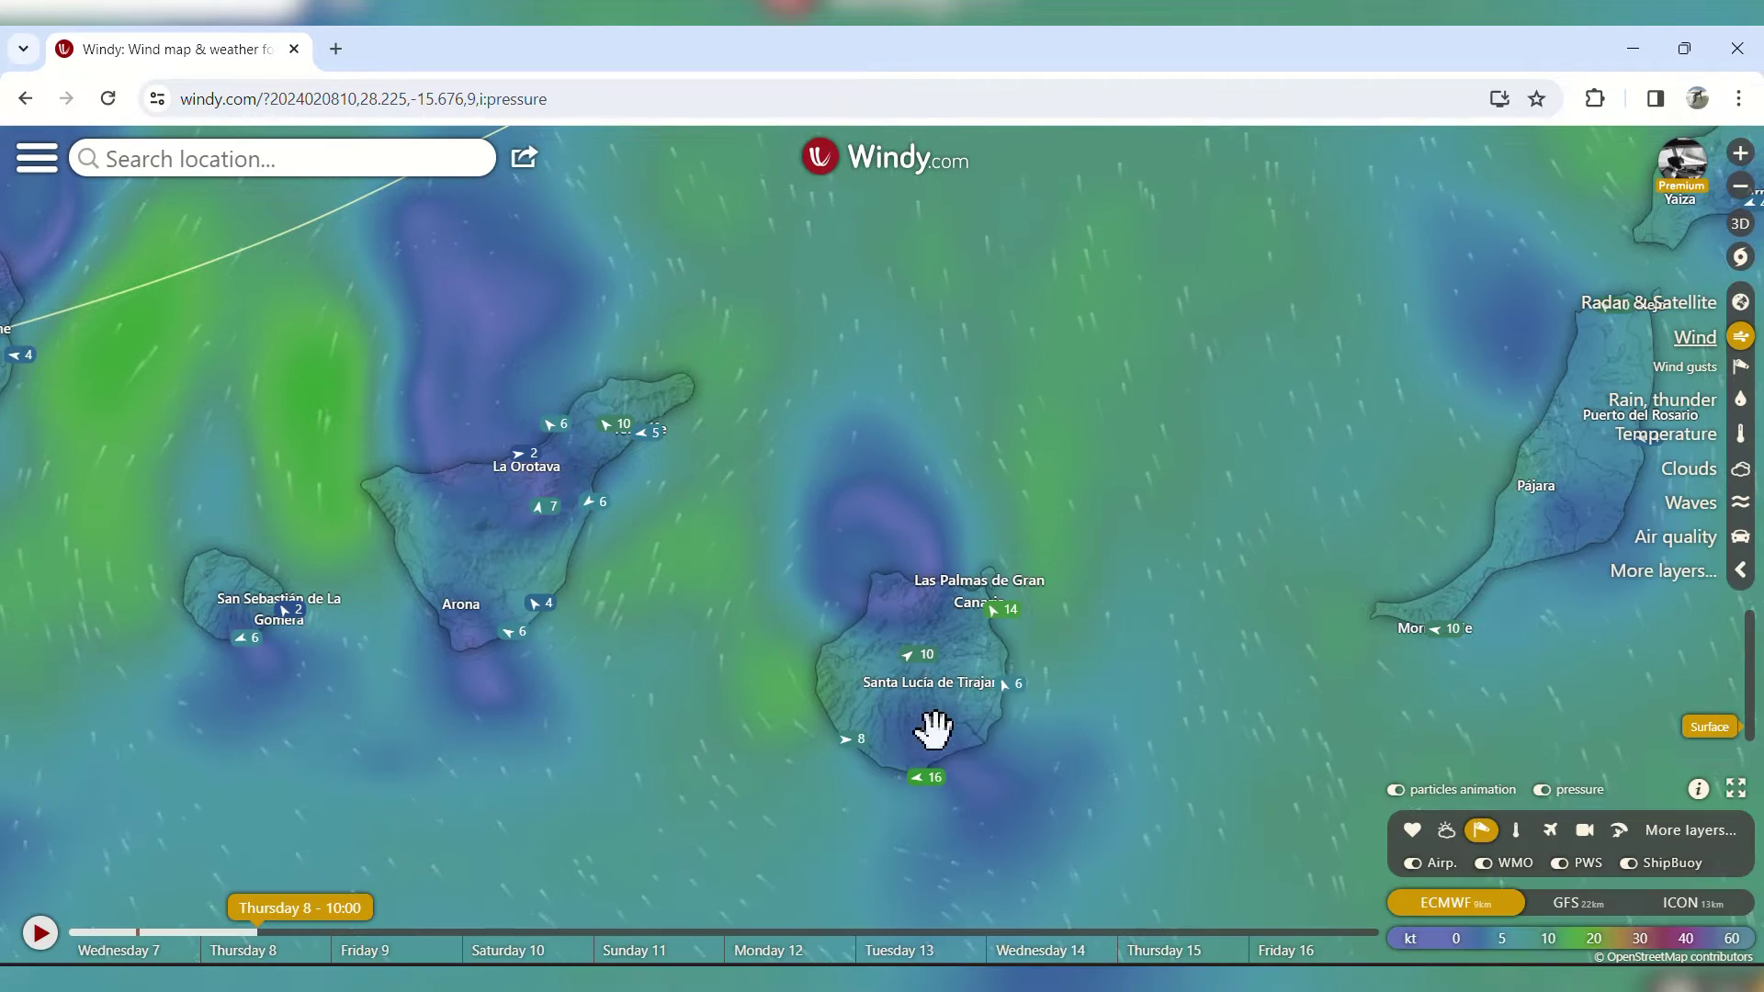
# - Open the La Tosca, Tejeda weather station on Gran Canaria and review its wind detail and observation versus forecast comparison
pyautogui.click(923, 723)
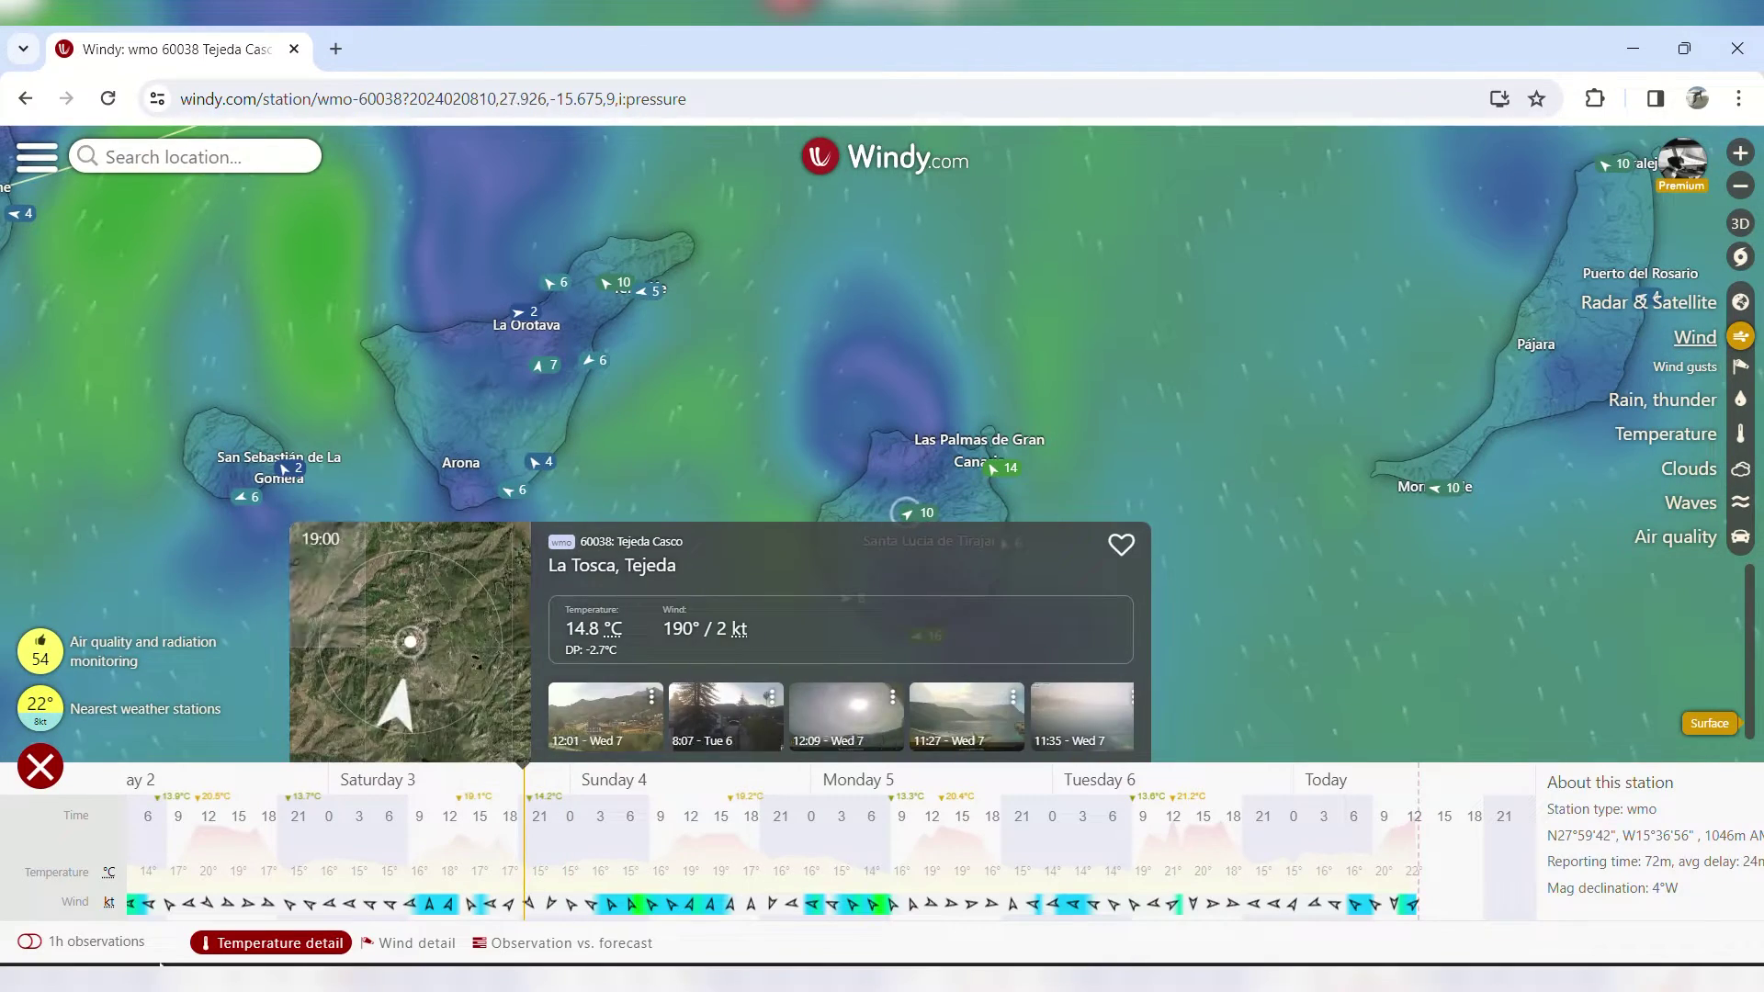
pyautogui.moveTo(122, 909); pyautogui.dragTo(478, 860)
pyautogui.click(450, 944)
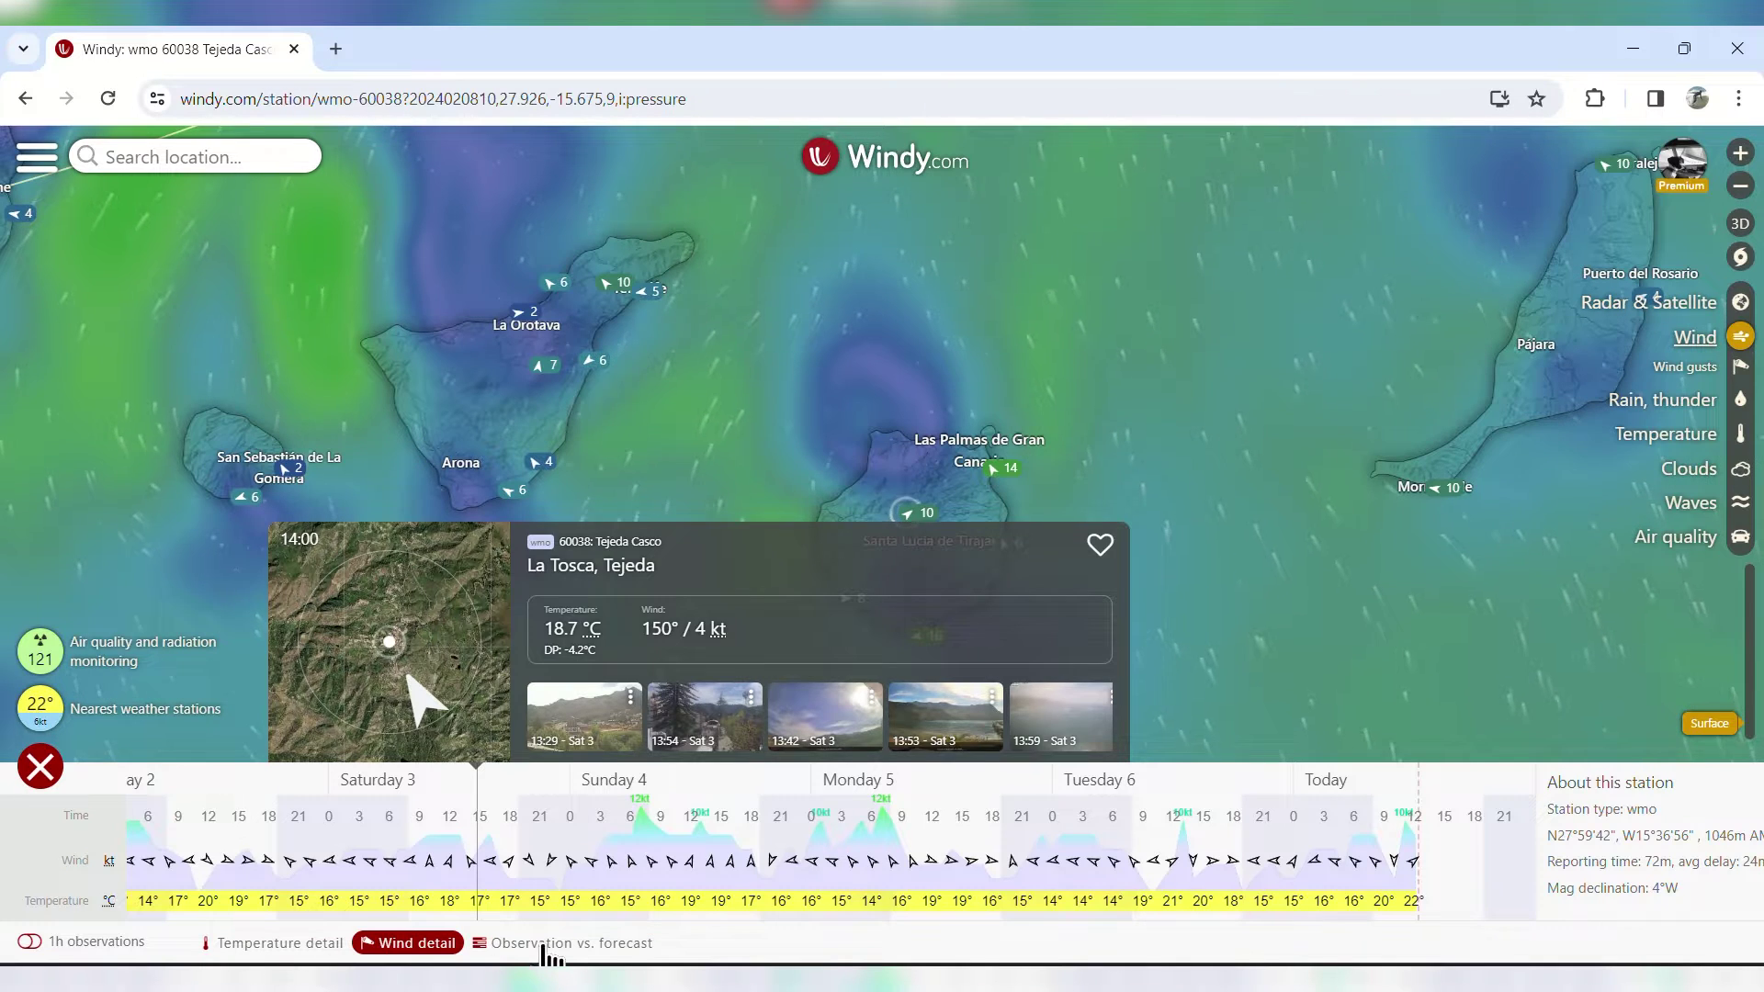
pyautogui.click(543, 946)
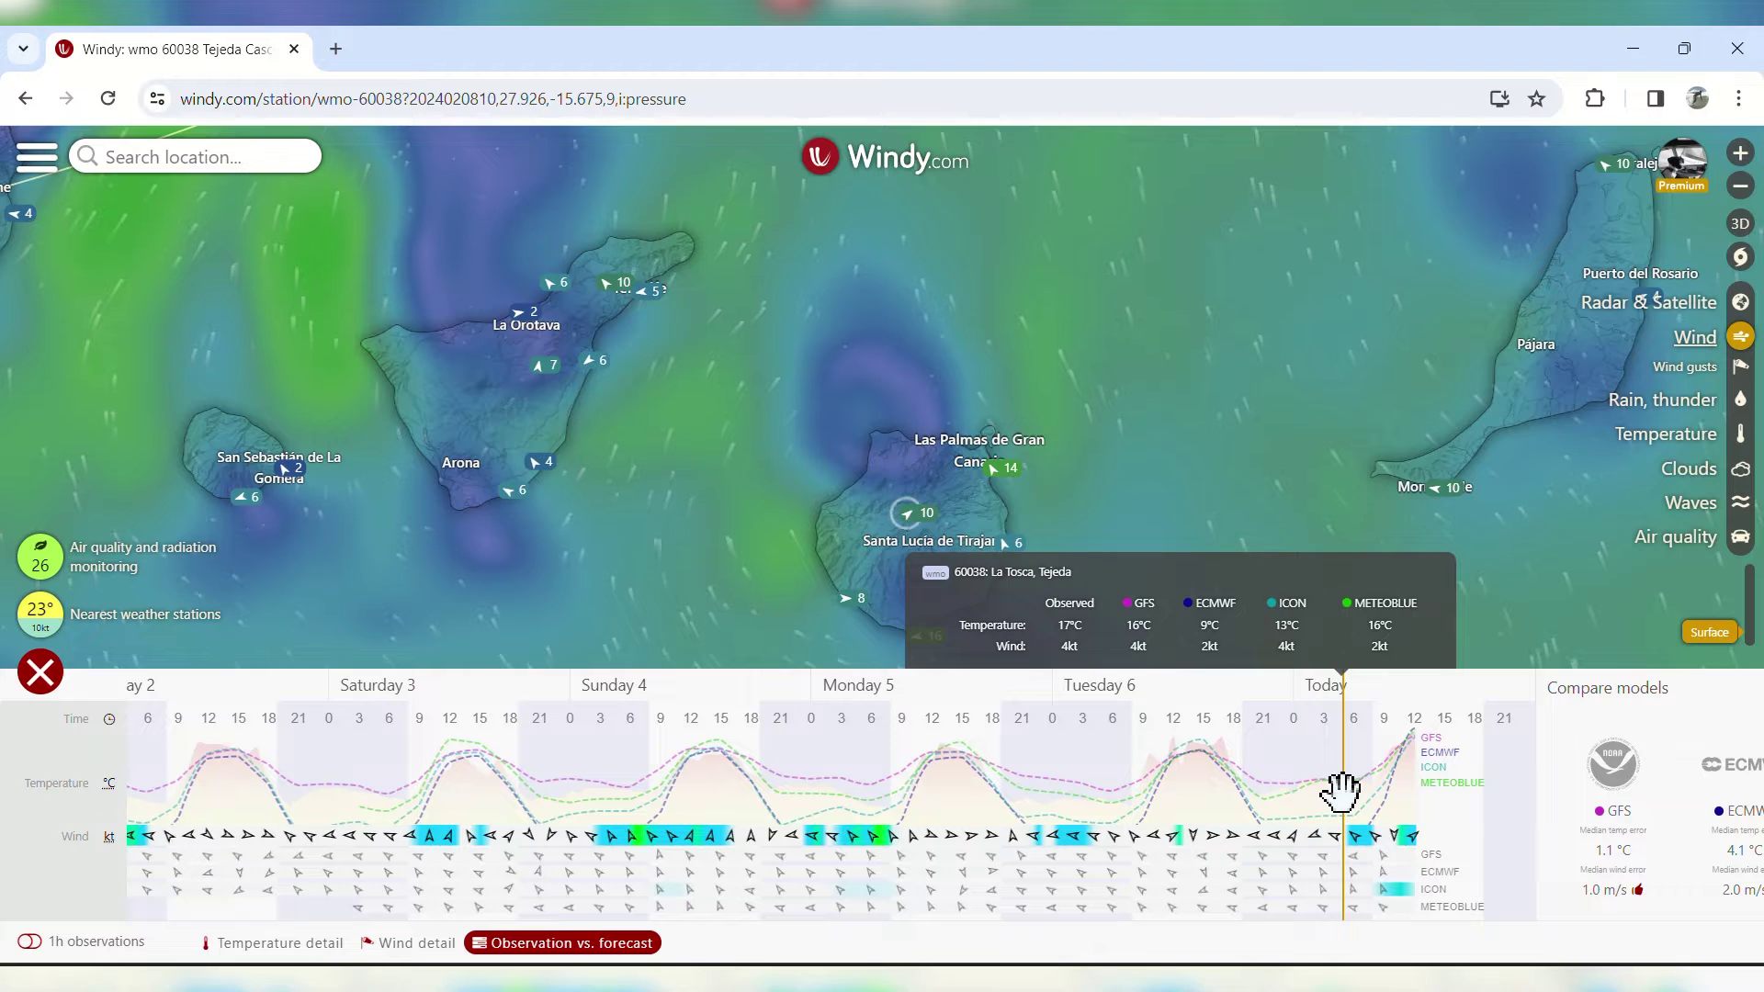
pyautogui.click(39, 671)
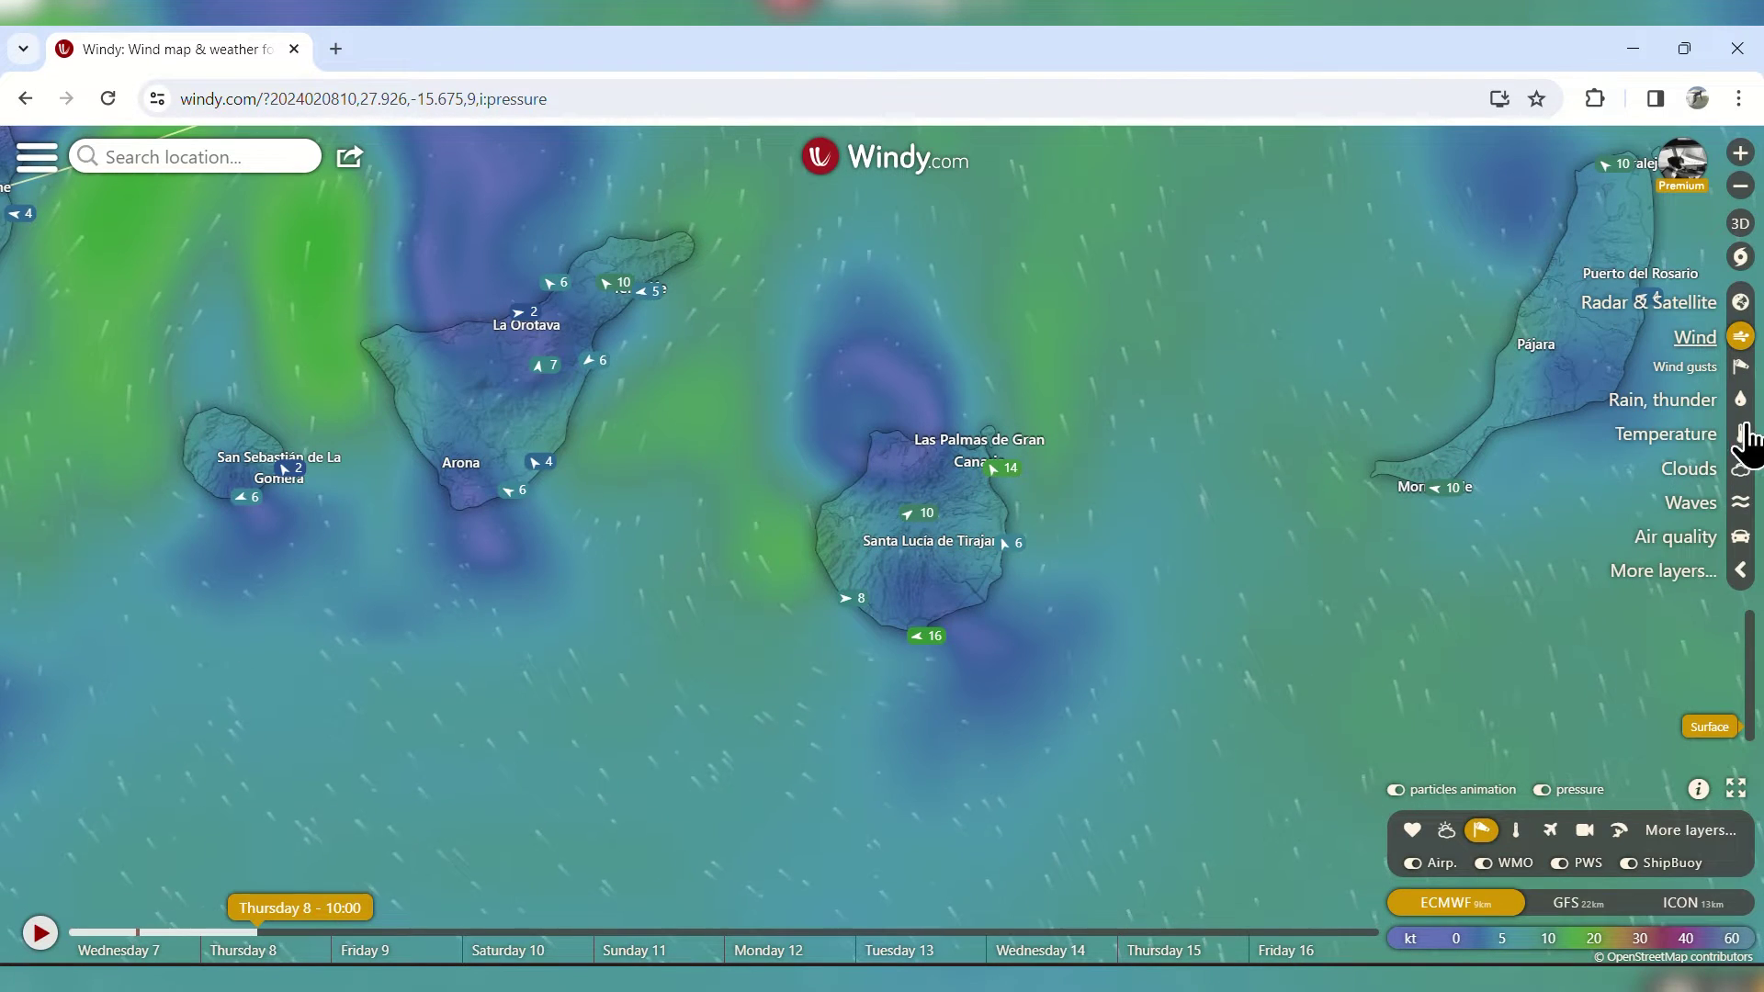
# - Open the full list of map layers and switch the map to the Satellite layer
pyautogui.click(1706, 577)
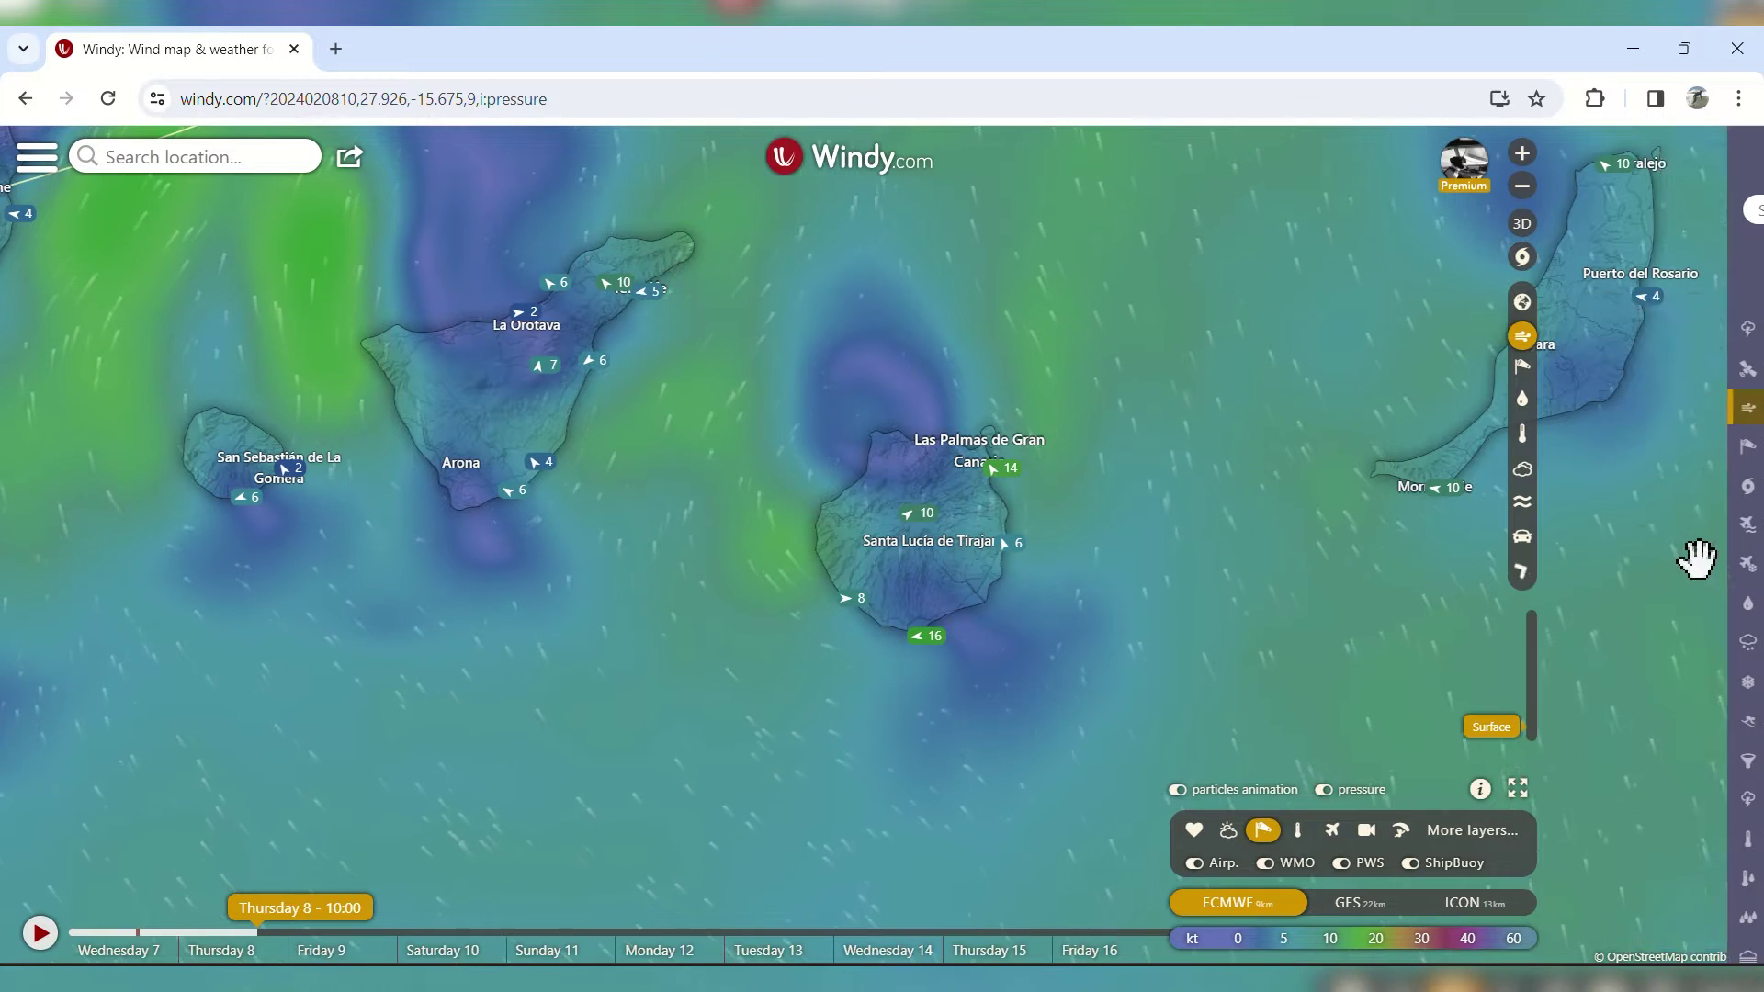
pyautogui.scroll(-1, 1658, 643)
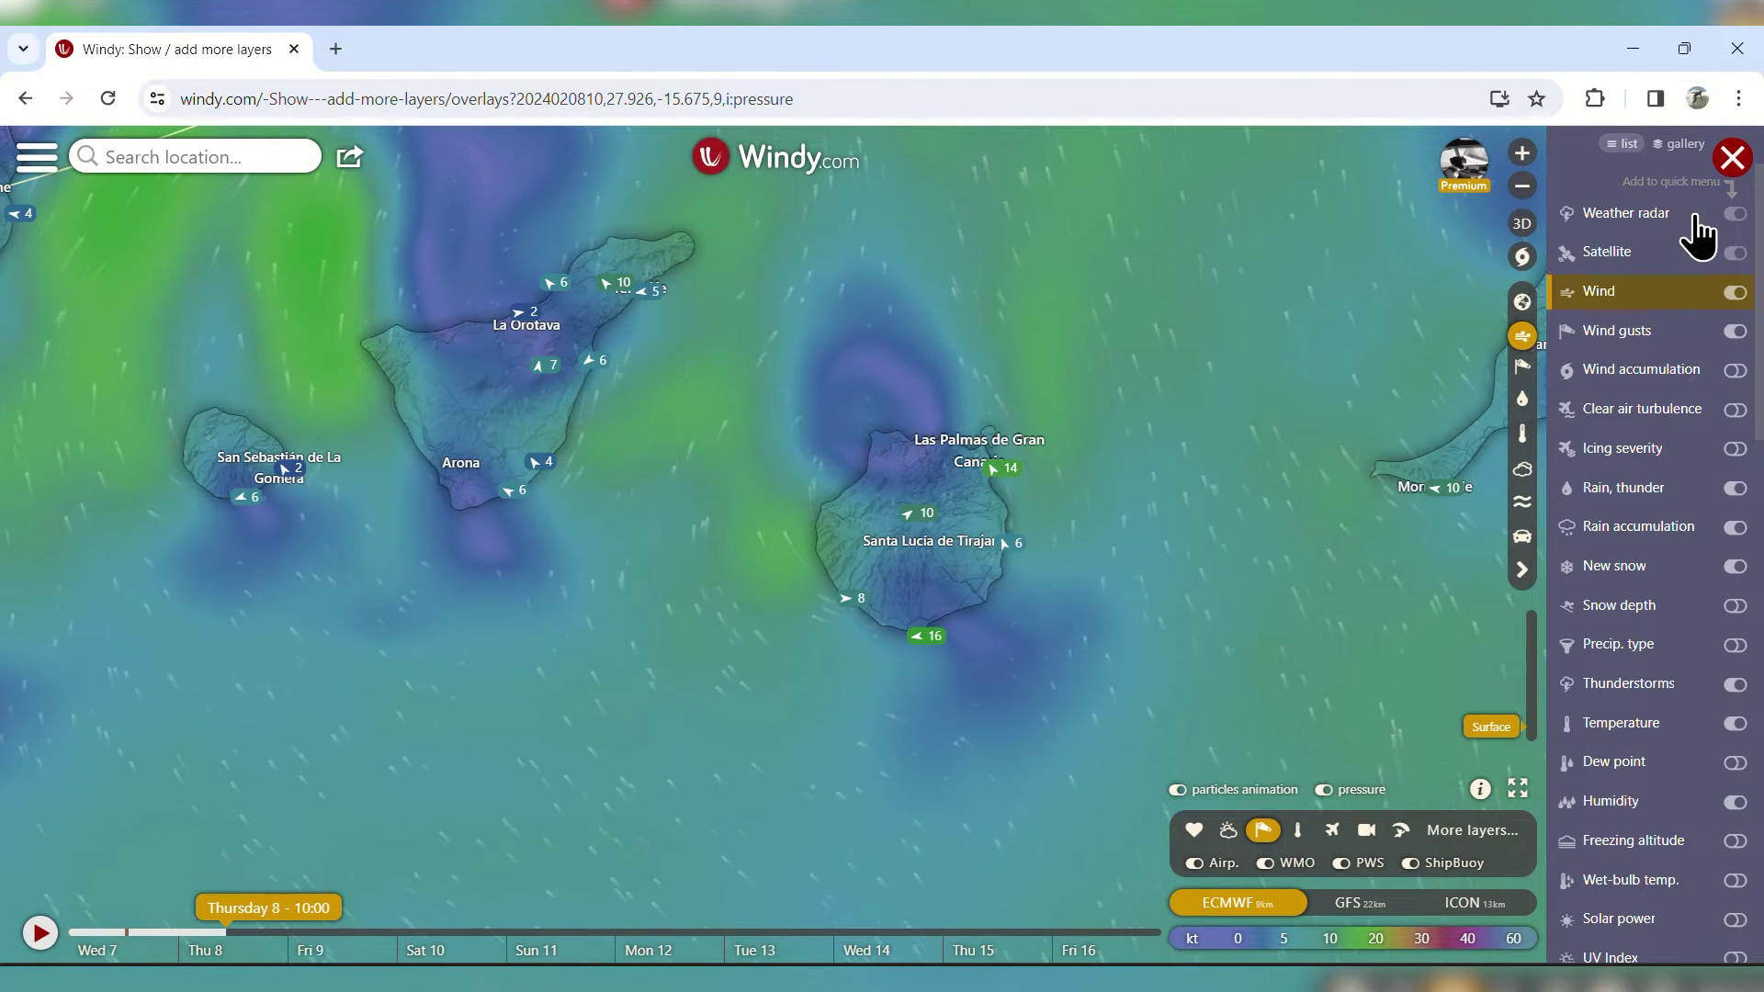
pyautogui.click(1638, 255)
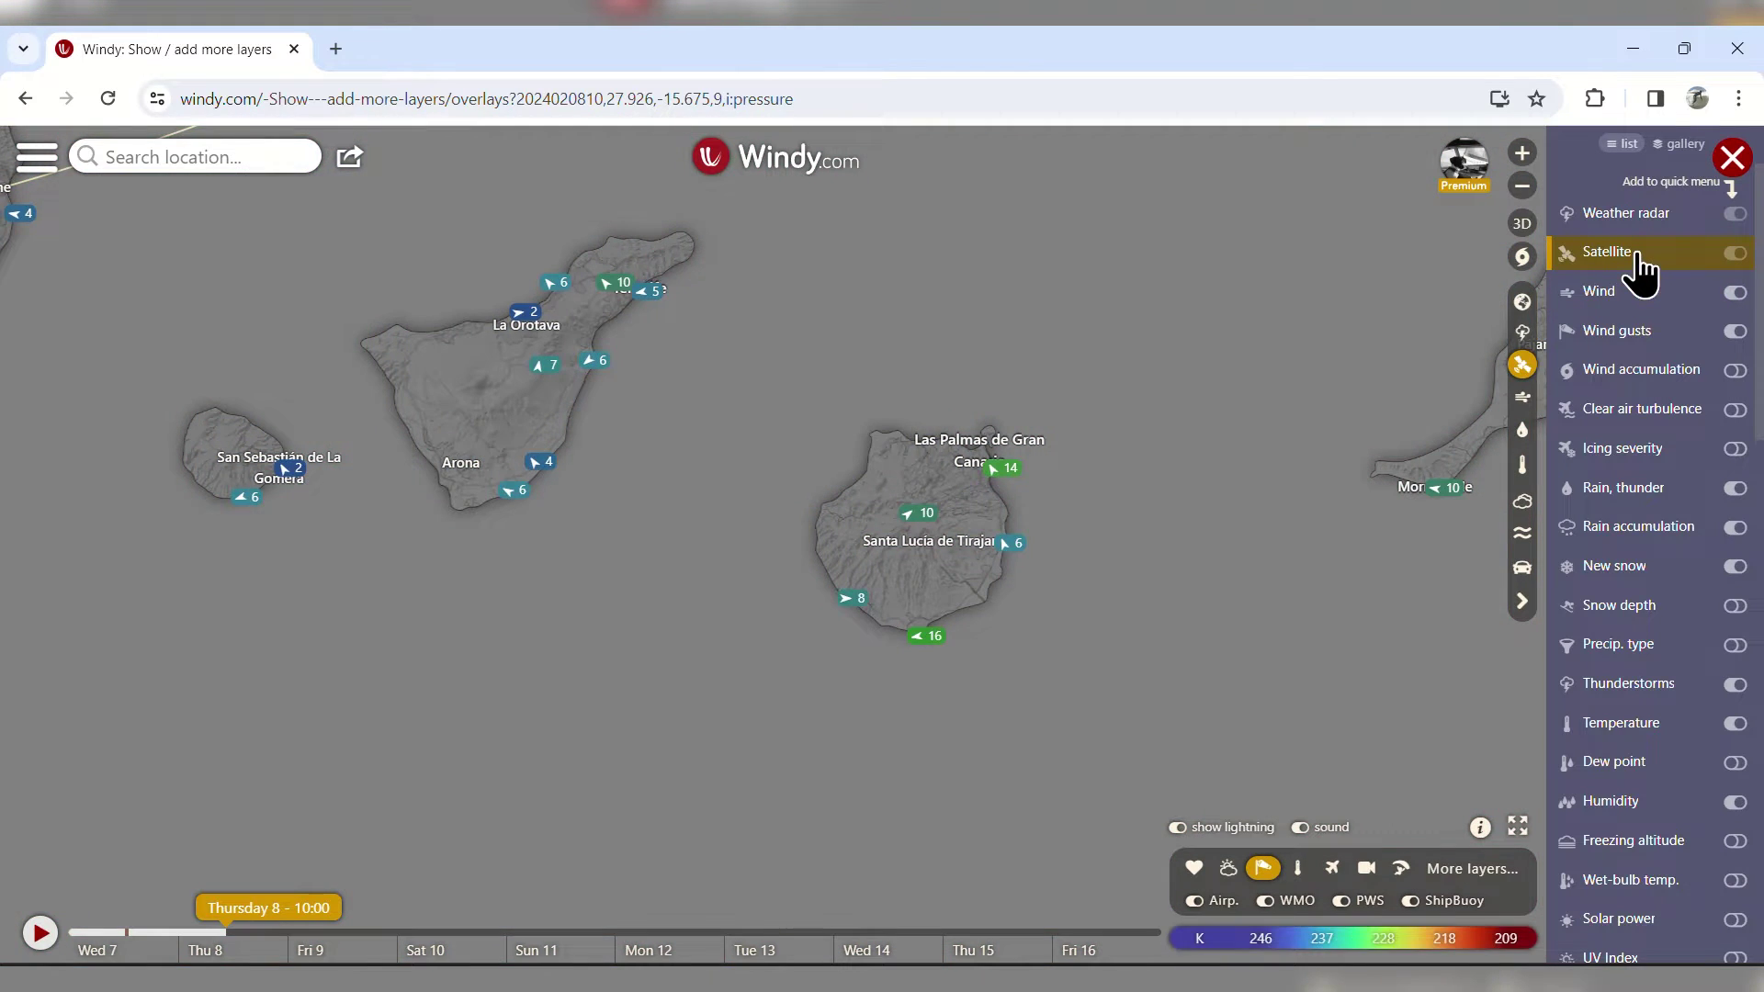
# - Examine the satellite cloud cover from the Canary Islands across the North Atlantic, Iberia and West Africa
pyautogui.scroll(-1, 1259, 343)
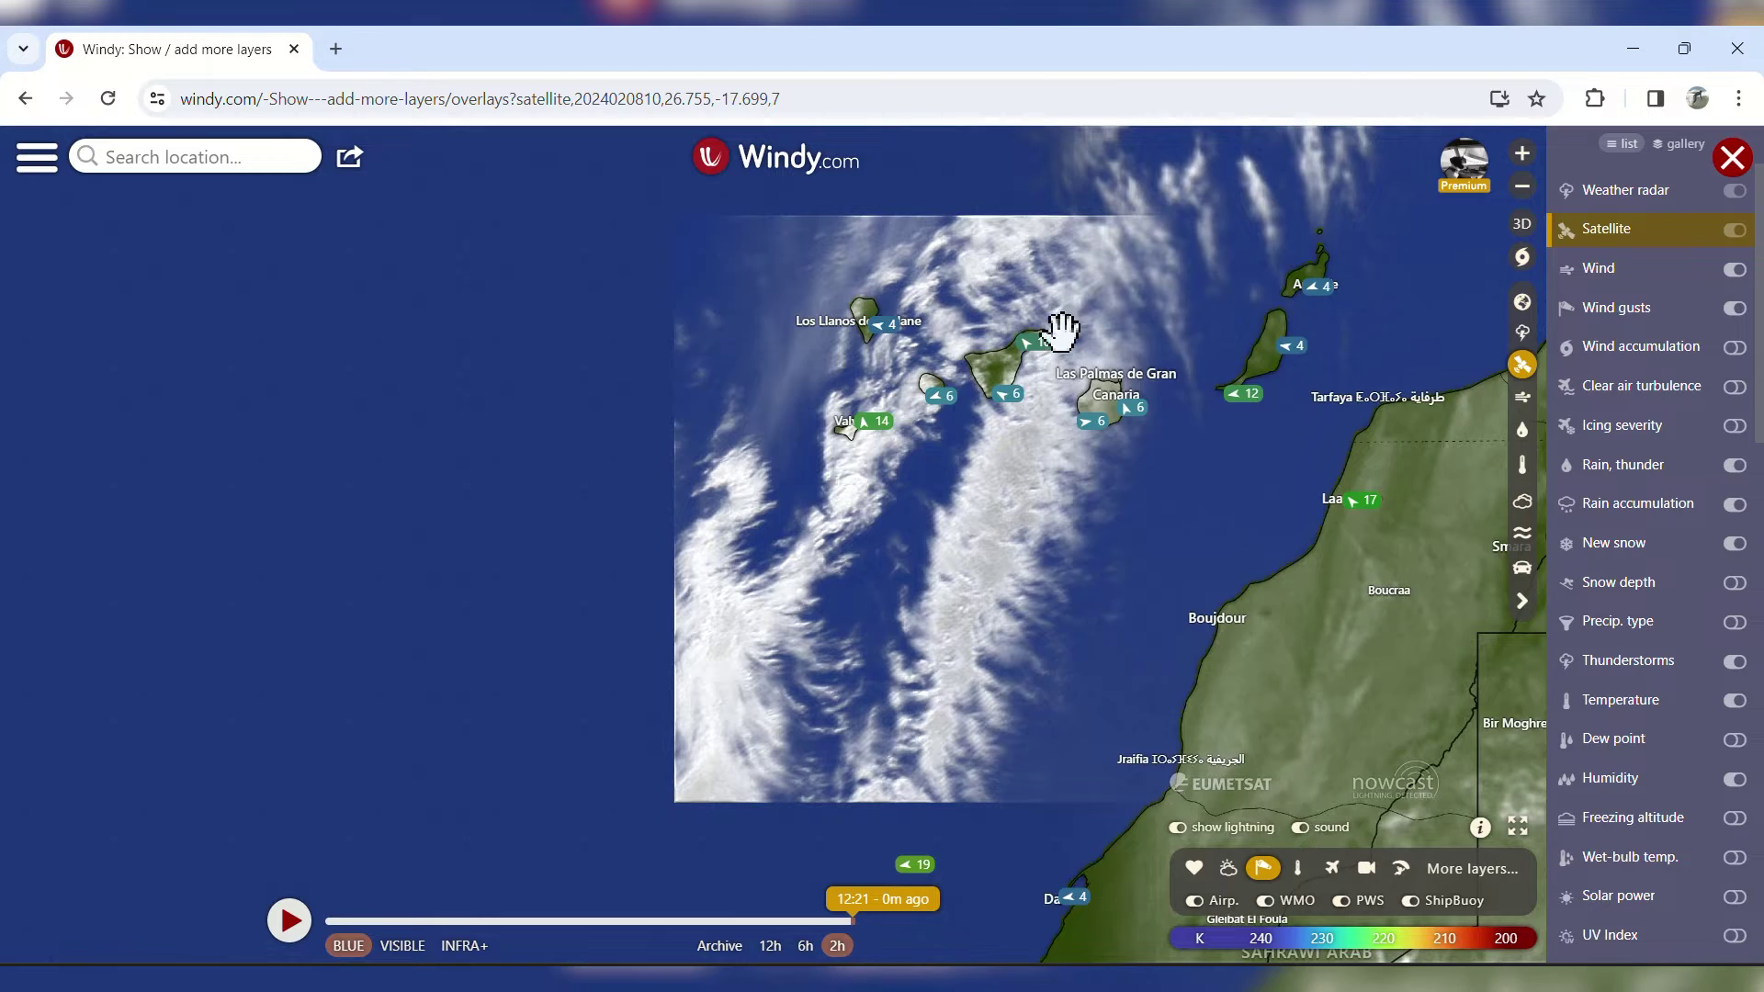
pyautogui.scroll(-1, 1066, 394)
pyautogui.moveTo(1154, 441); pyautogui.dragTo(996, 673)
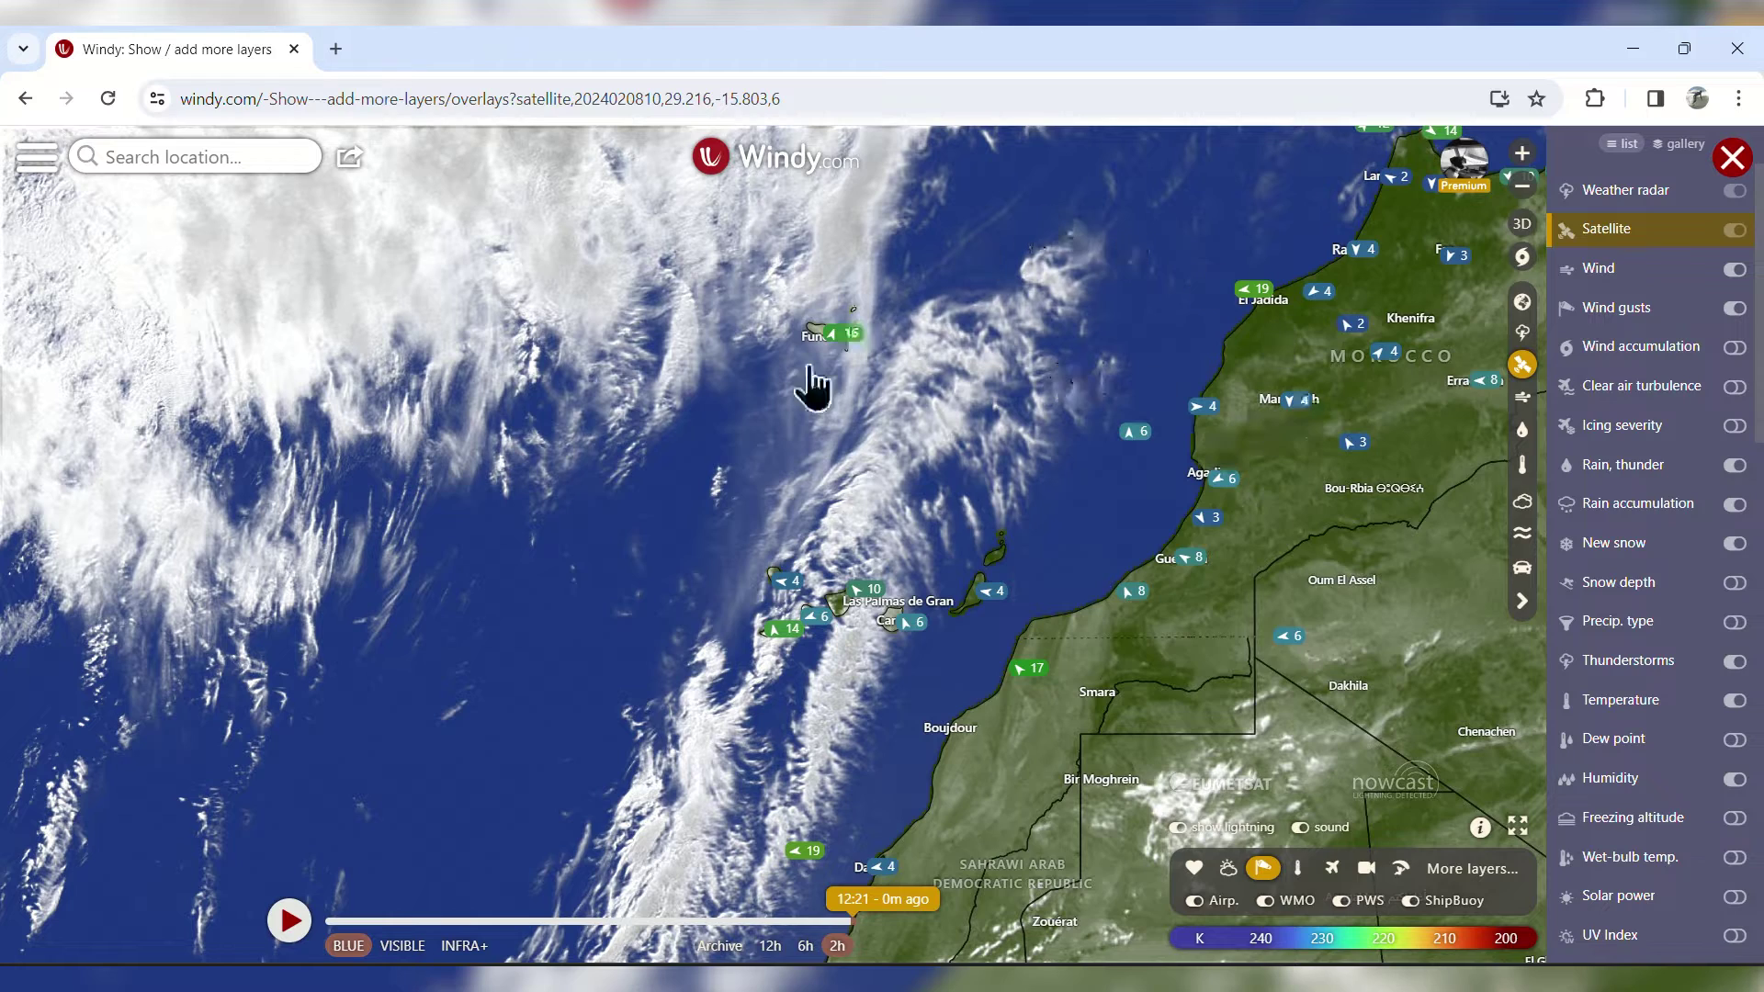
pyautogui.scroll(-1, 829, 510)
pyautogui.scroll(-1, 831, 491)
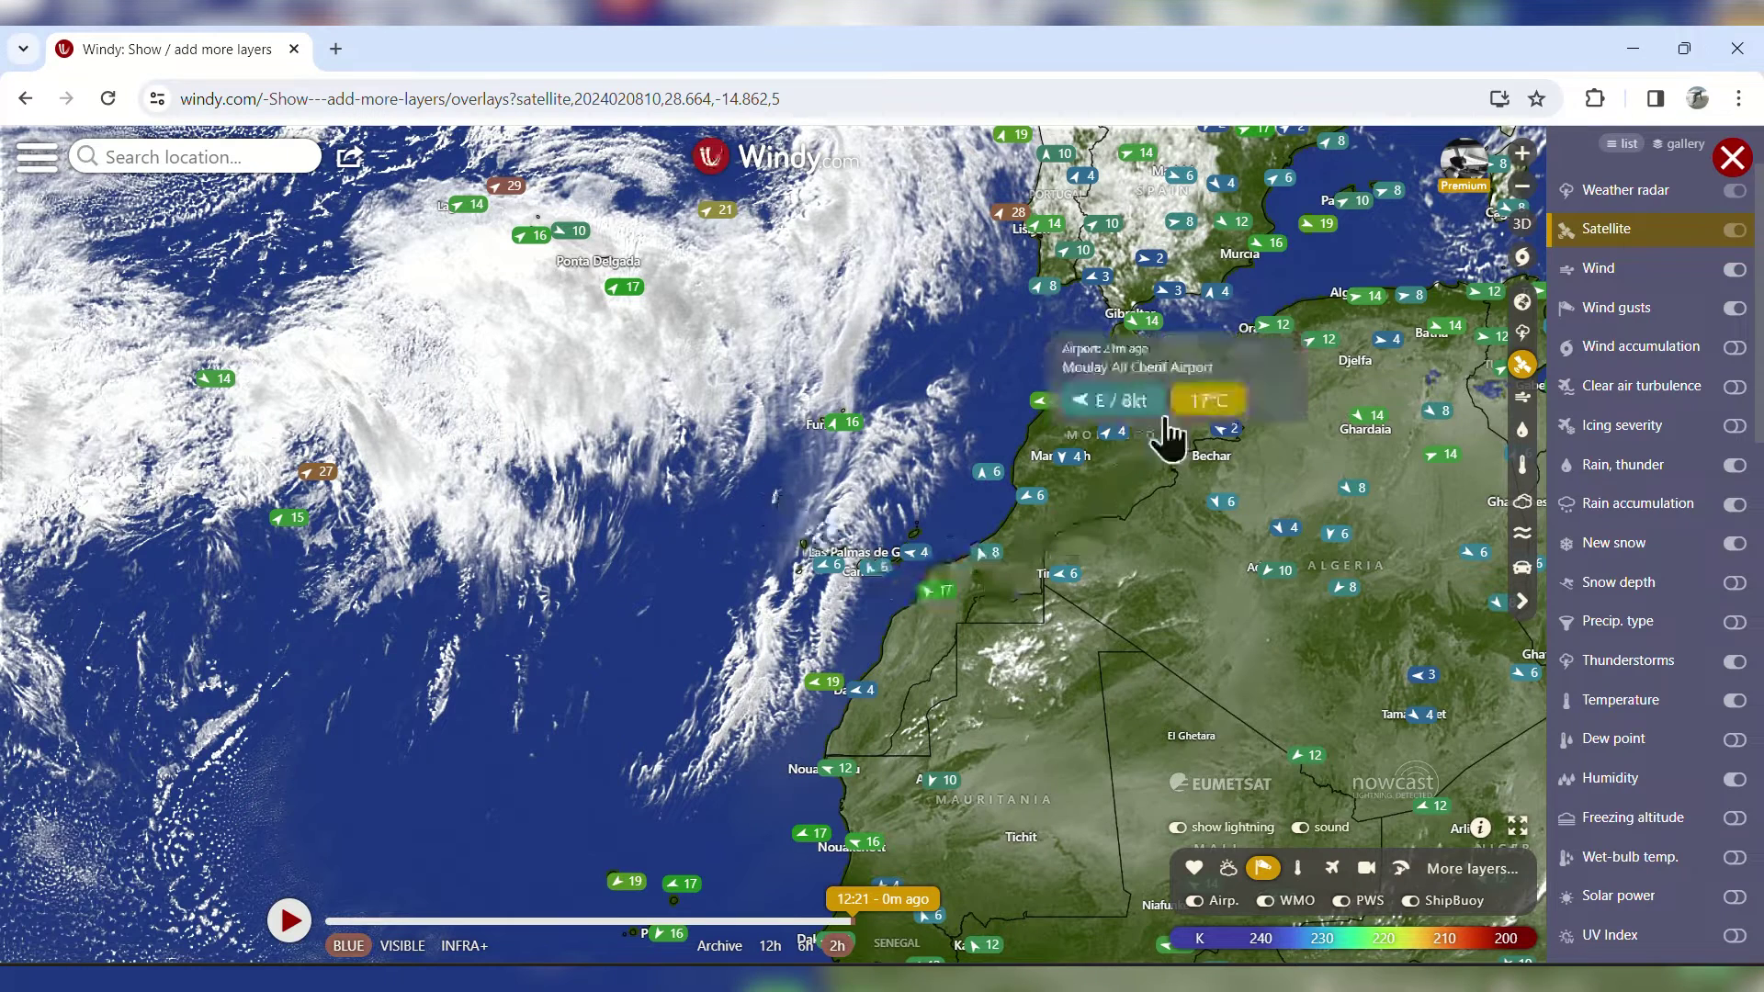
pyautogui.moveTo(1204, 372)
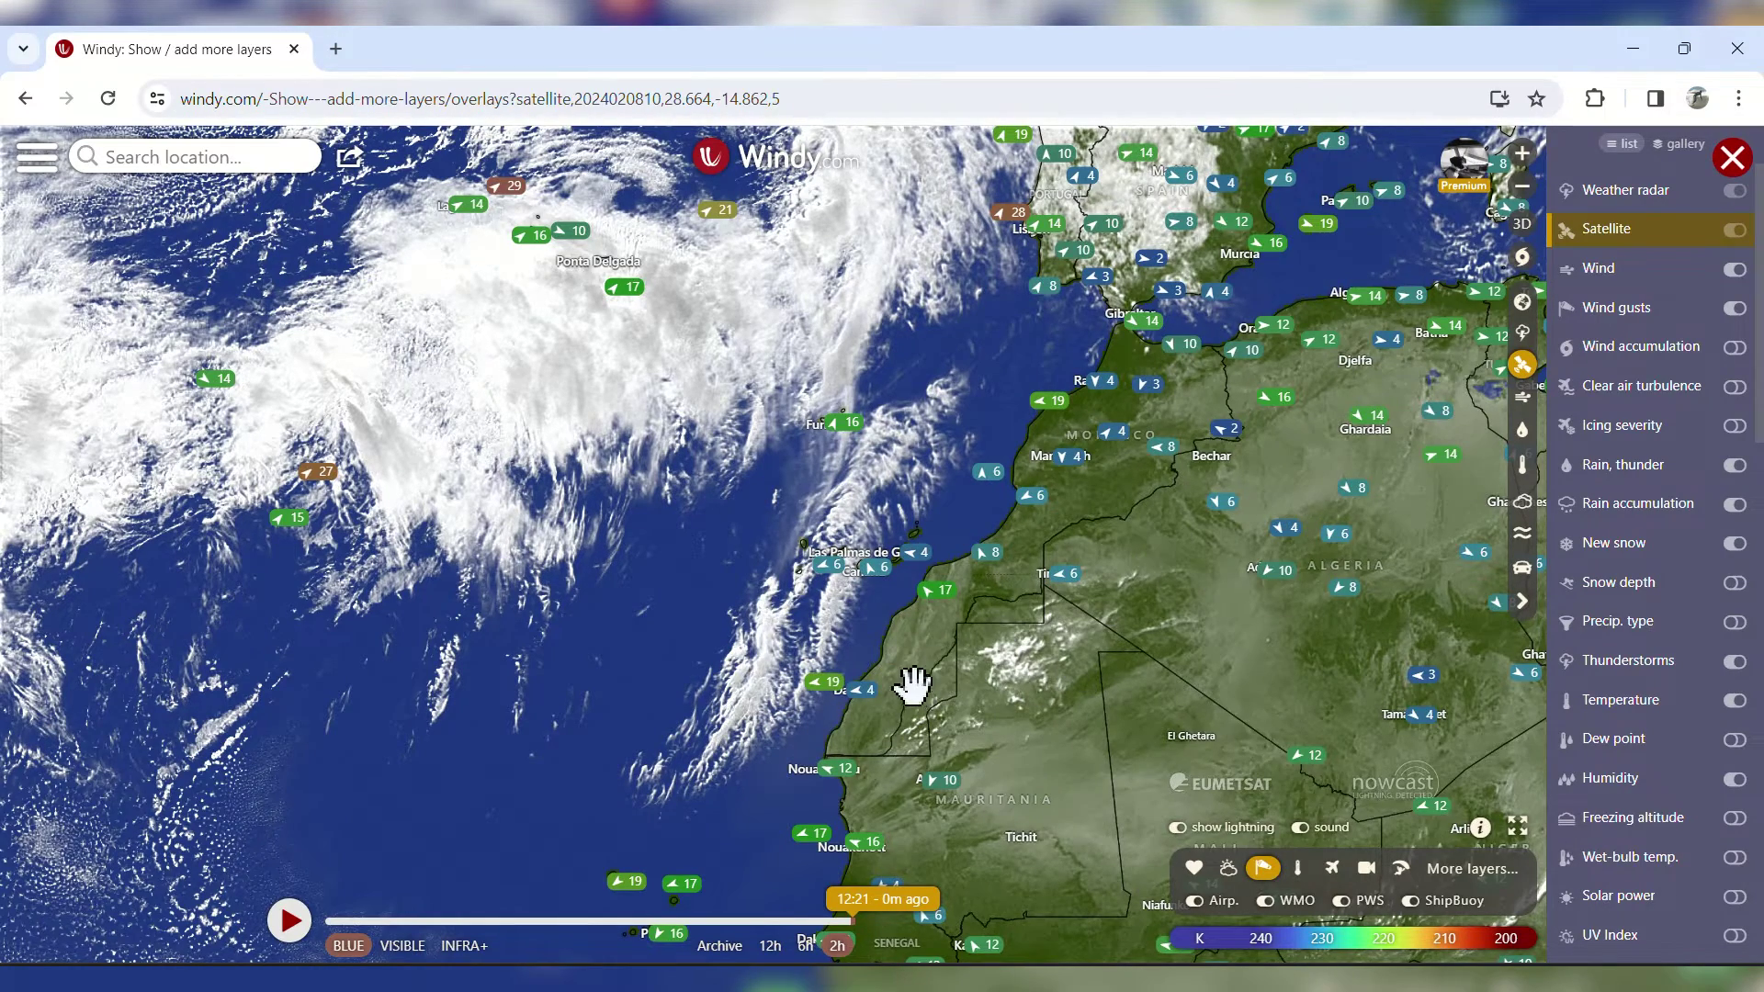
pyautogui.moveTo(952, 649); pyautogui.dragTo(1161, 523)
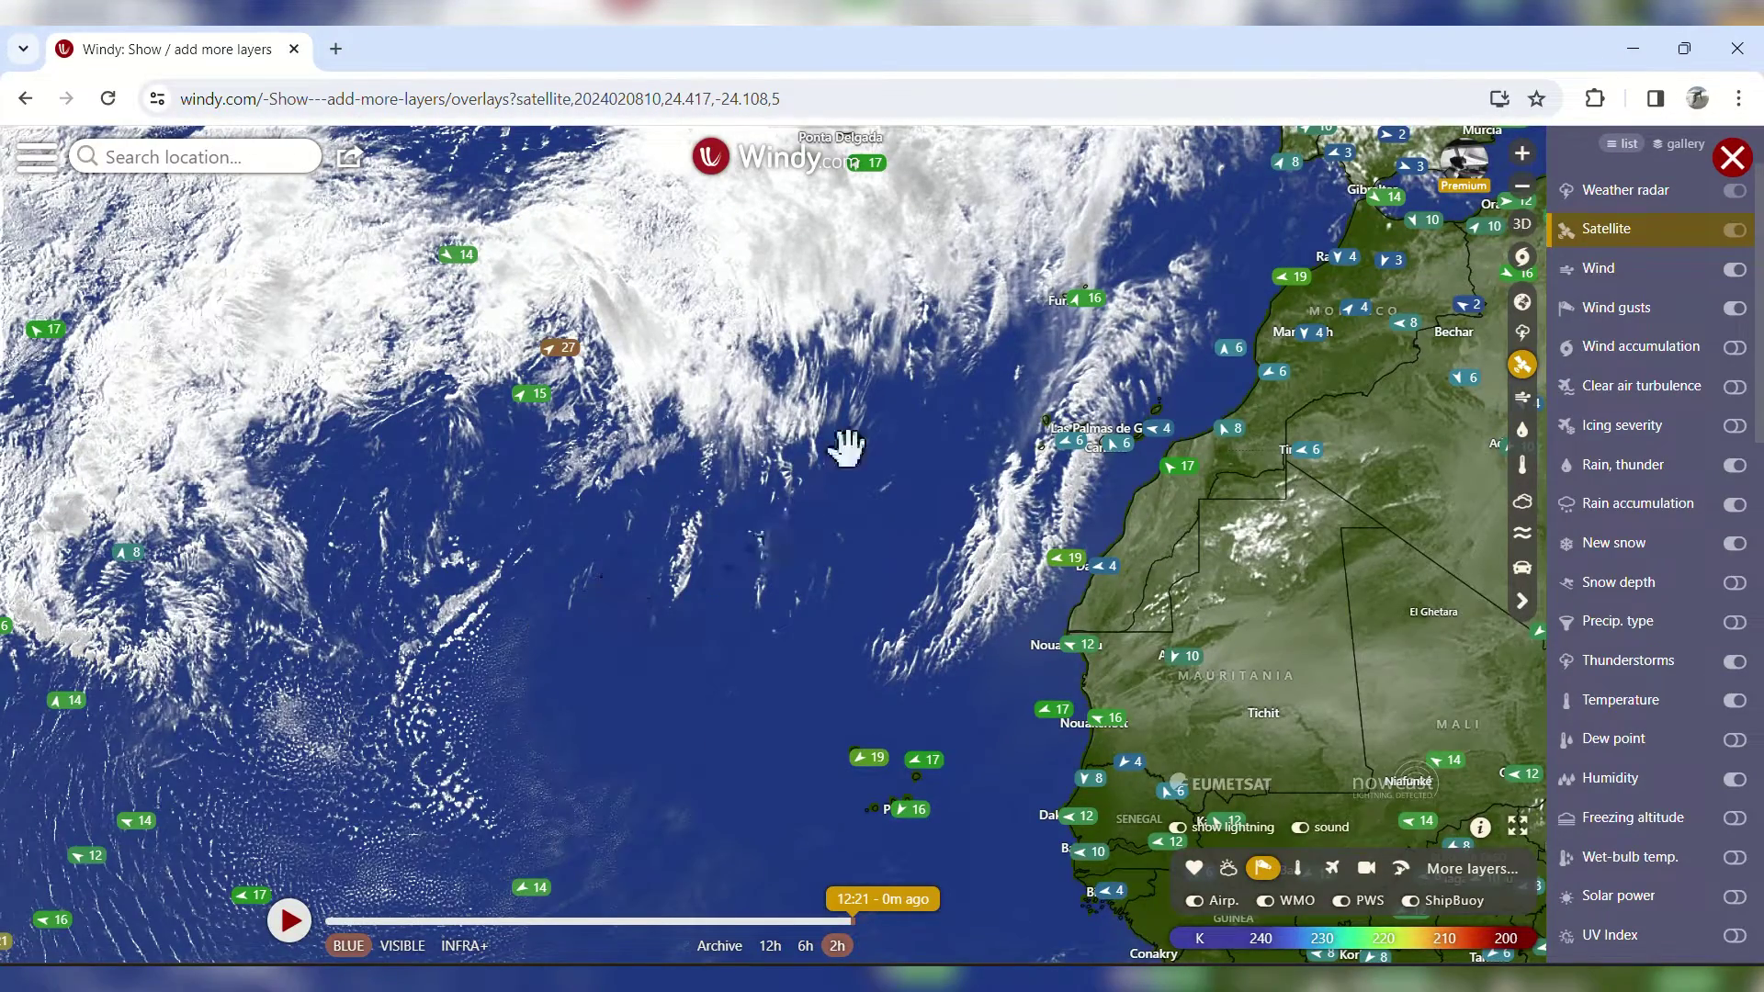
pyautogui.moveTo(845, 450); pyautogui.dragTo(575, 689)
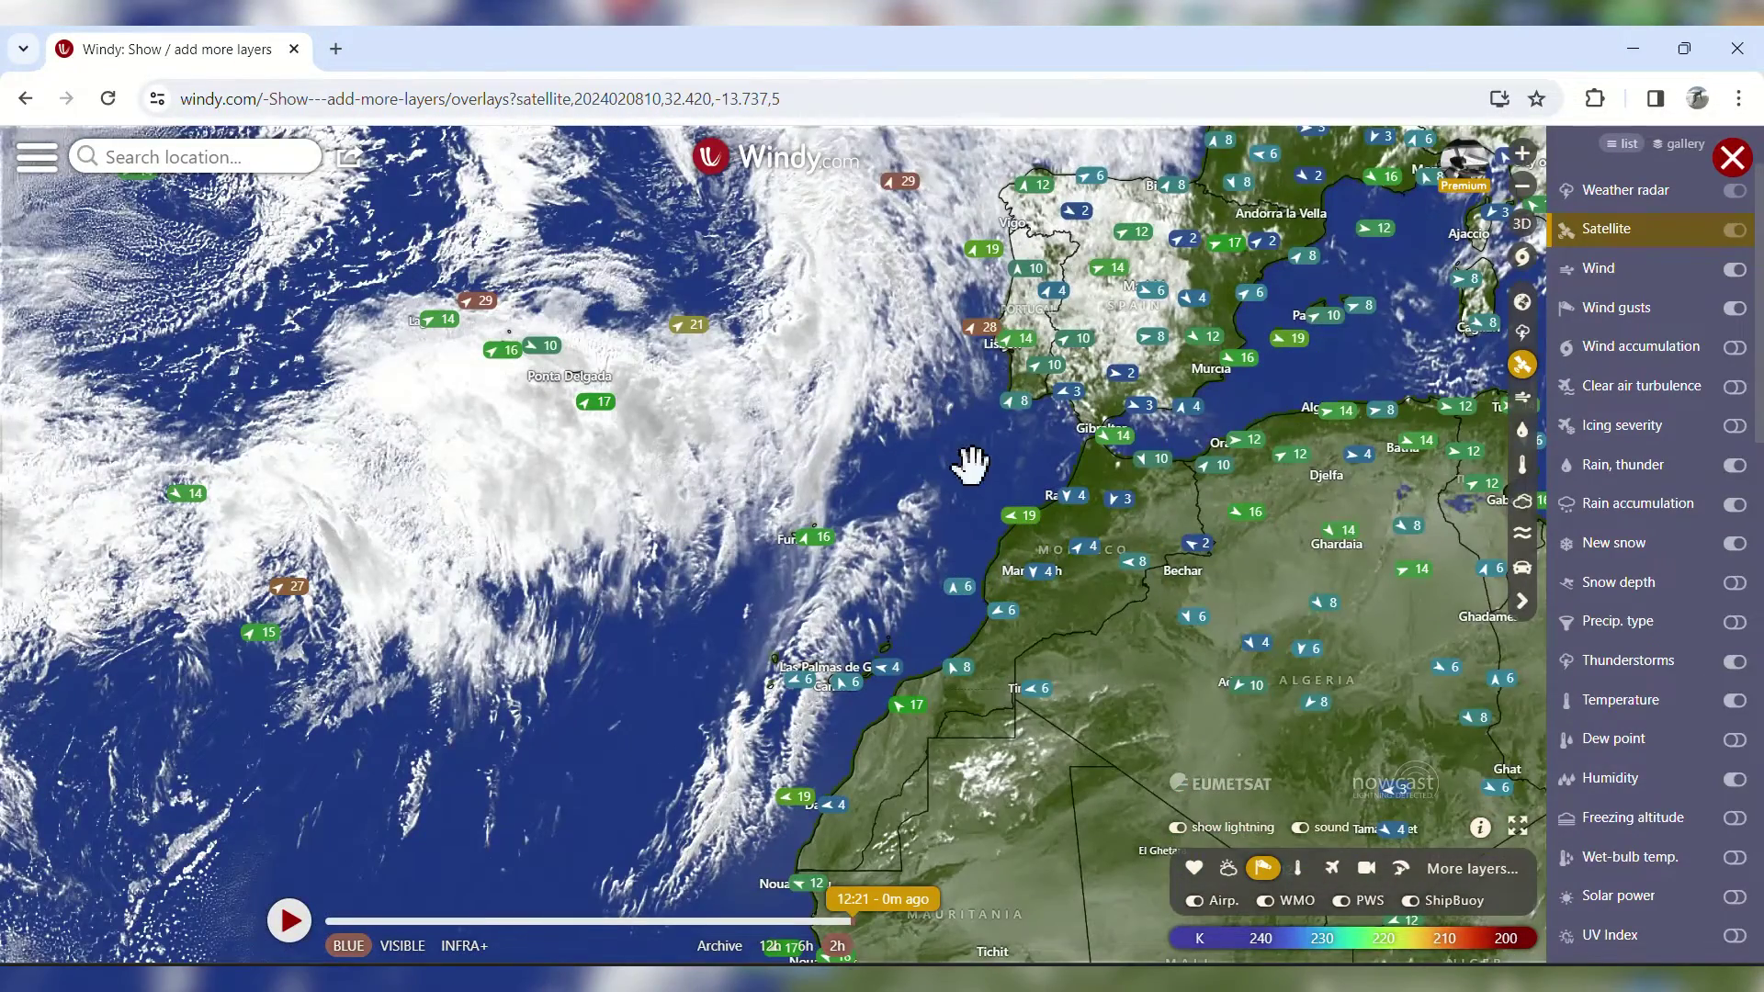
pyautogui.moveTo(971, 466); pyautogui.dragTo(759, 535)
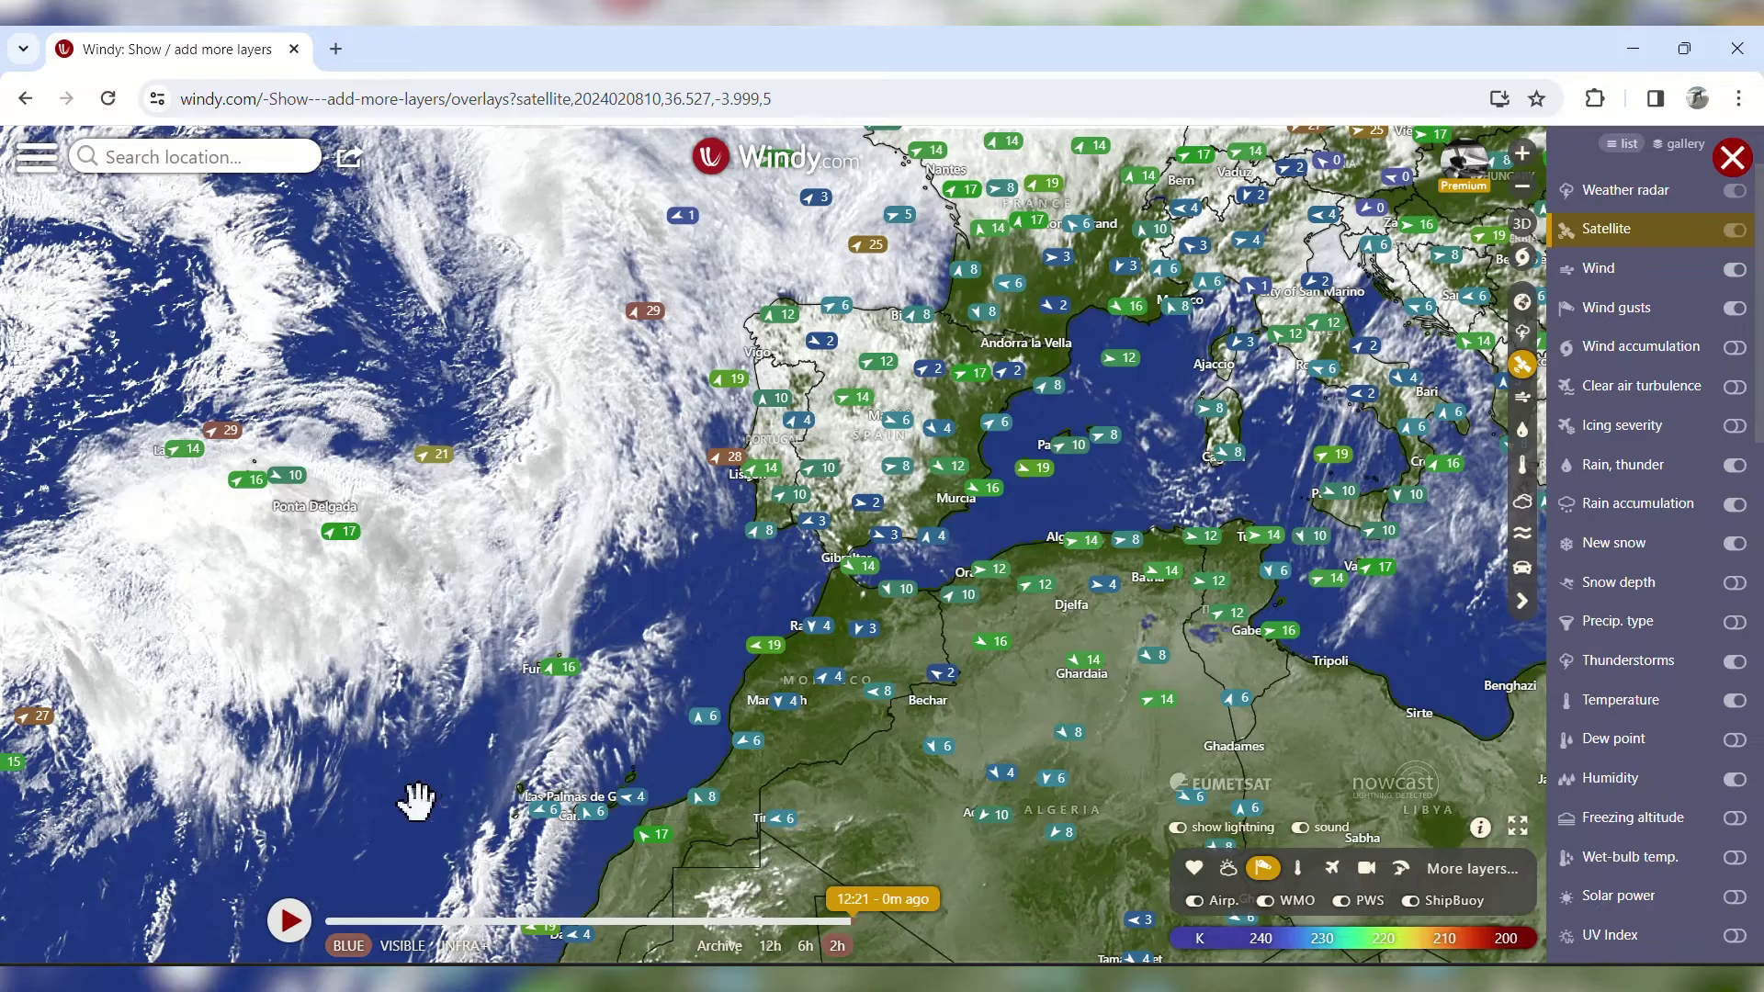
pyautogui.moveTo(414, 803); pyautogui.dragTo(563, 555)
pyautogui.moveTo(322, 811); pyautogui.dragTo(690, 488)
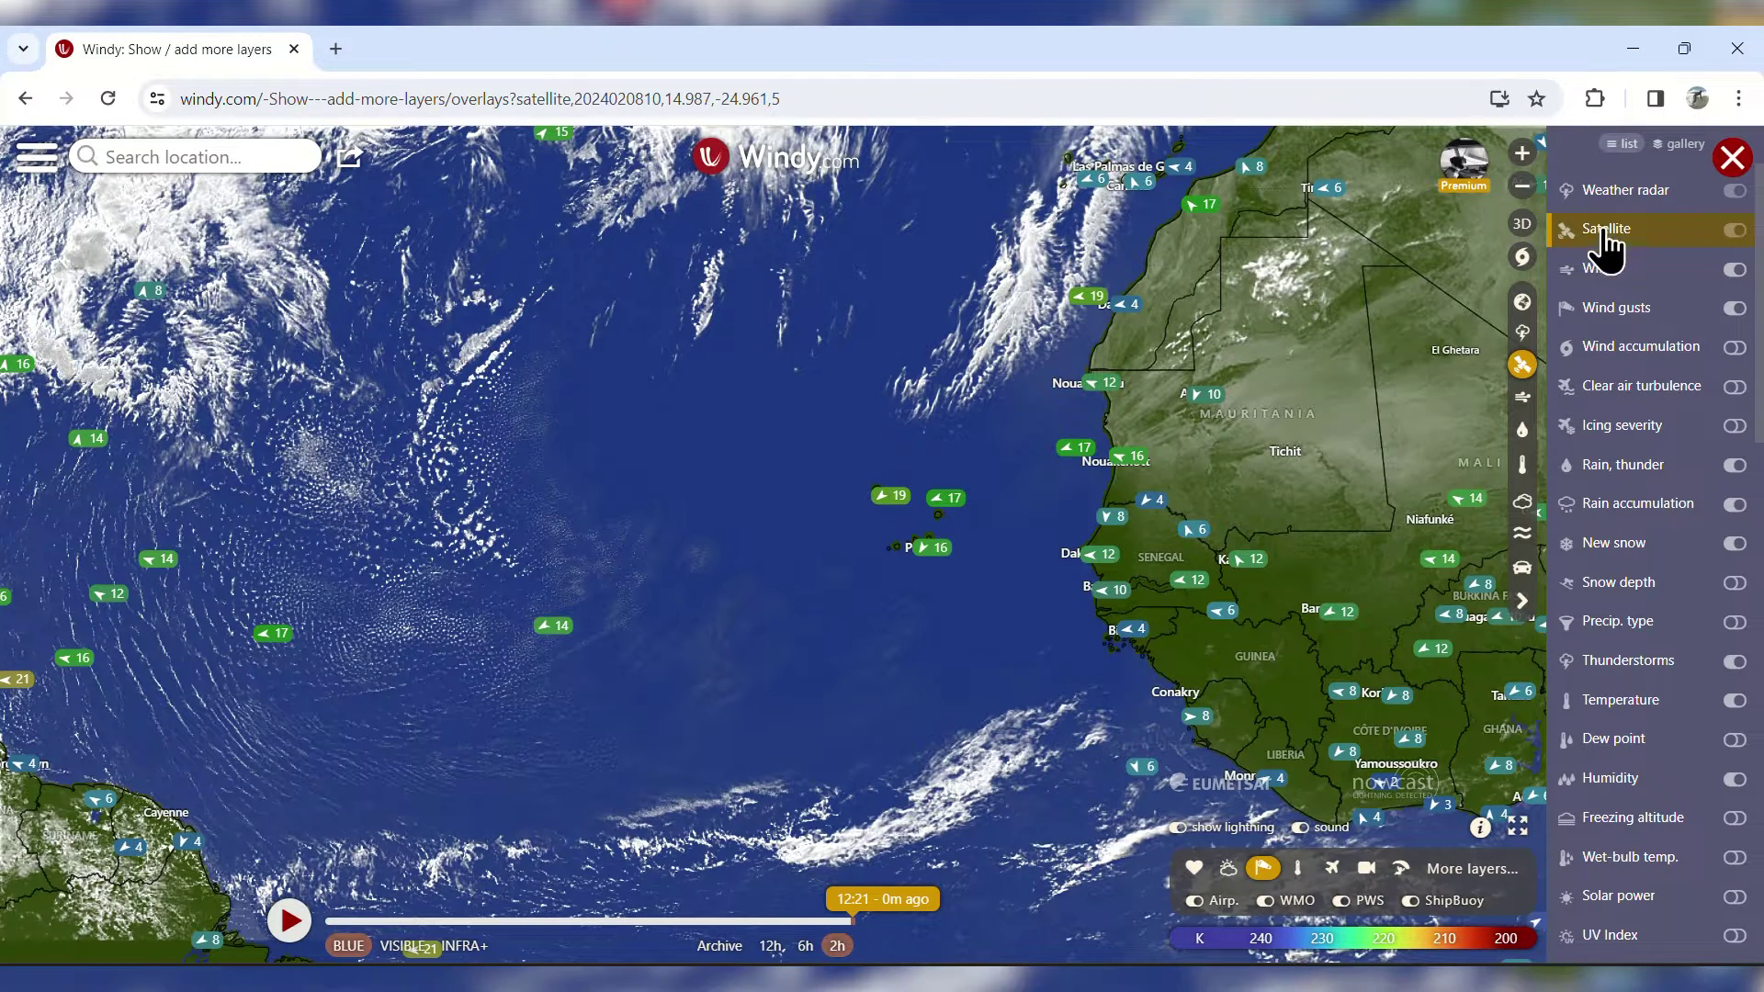
# - Switch to the Weather radar layer and examine radar coverage and precipitation over Europe, the Canary Islands and the Azores
pyautogui.click(1622, 193)
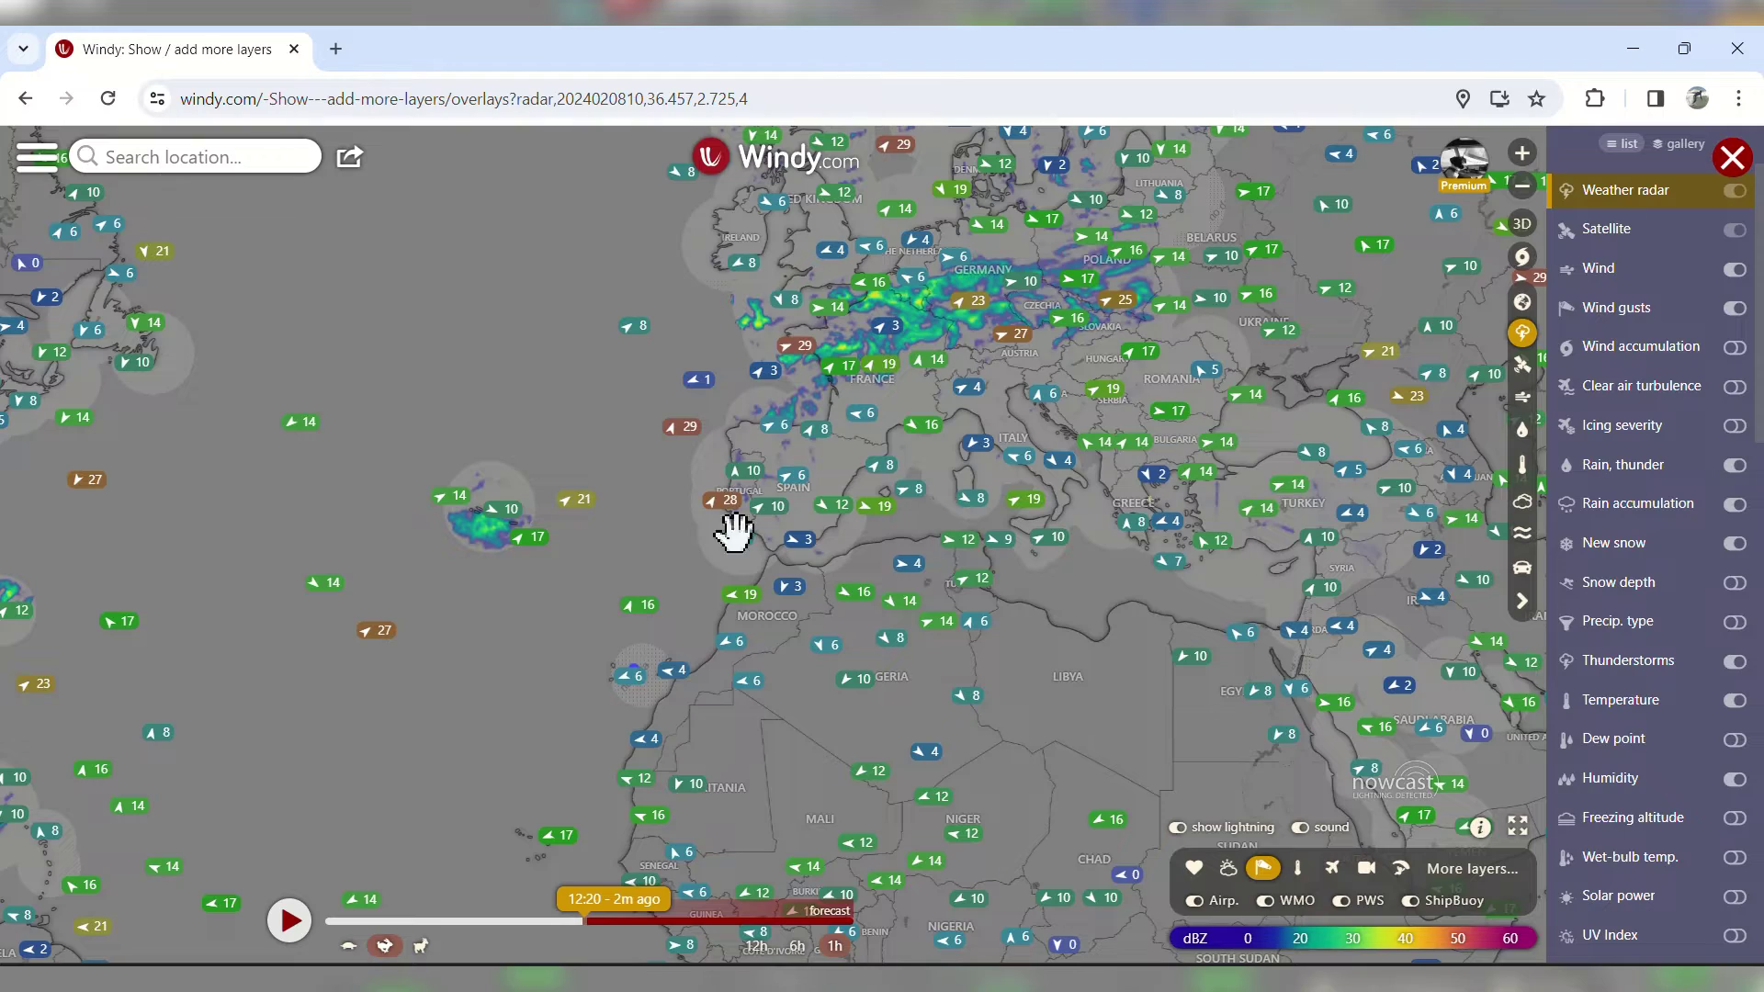
pyautogui.scroll(3, 922, 257)
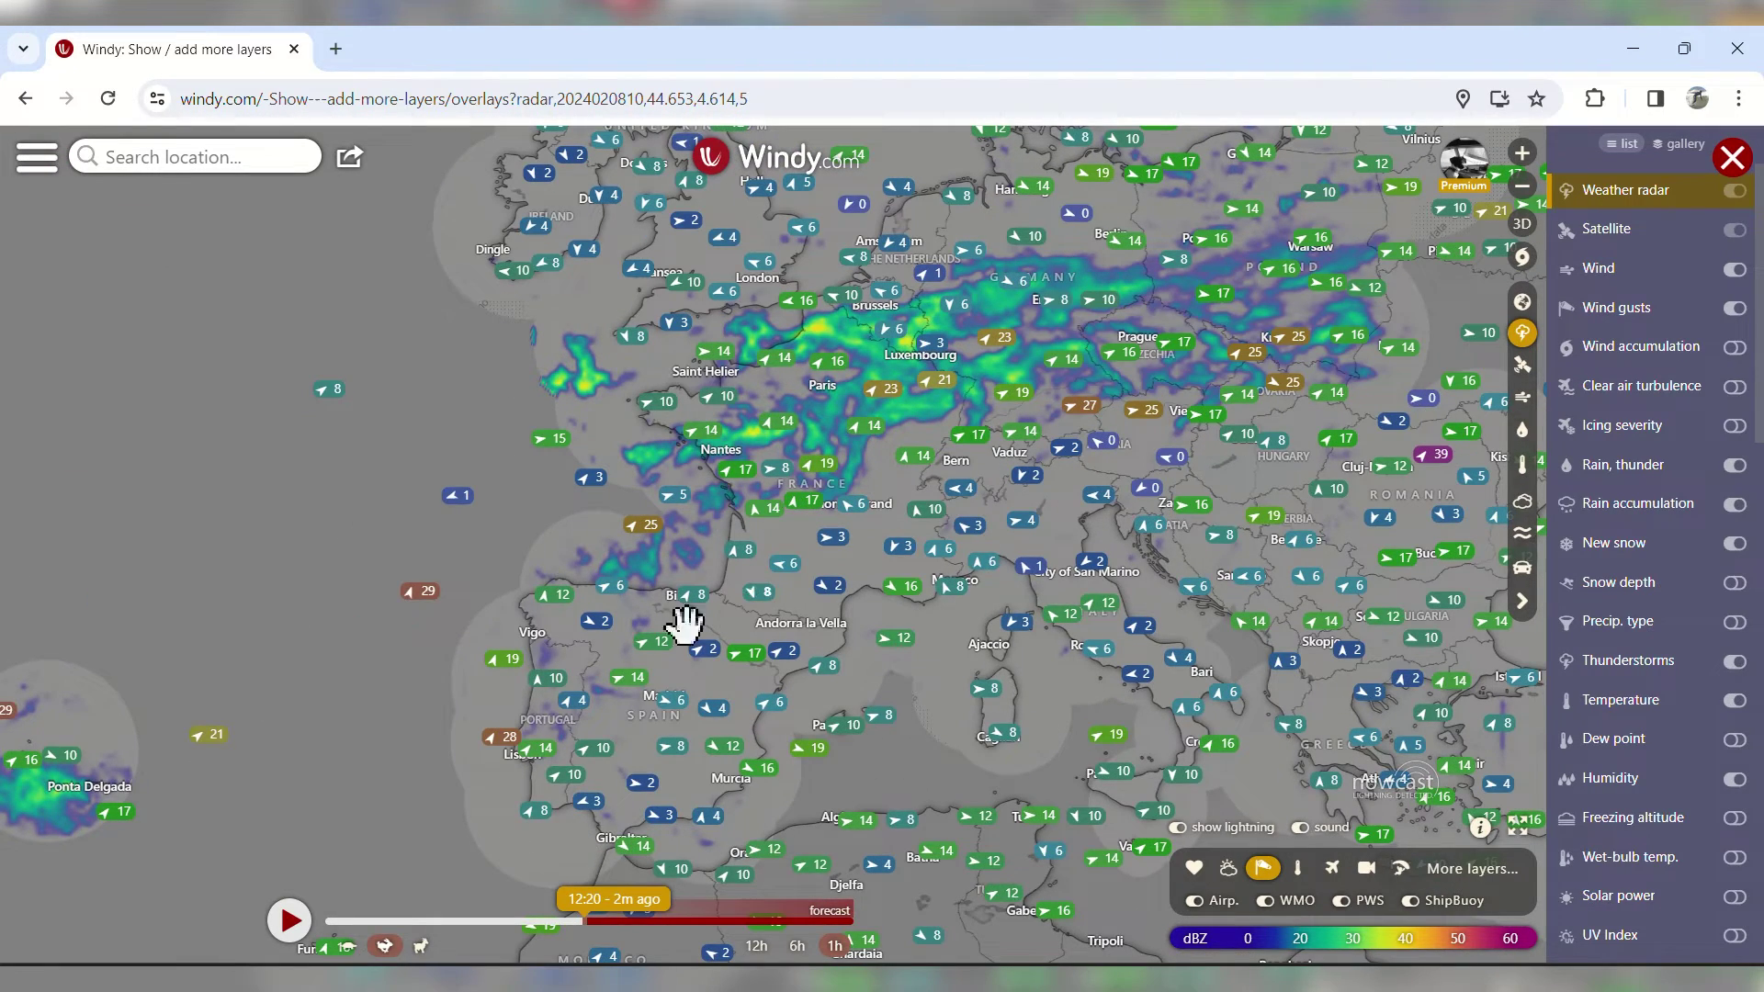
pyautogui.moveTo(508, 649); pyautogui.dragTo(697, 366)
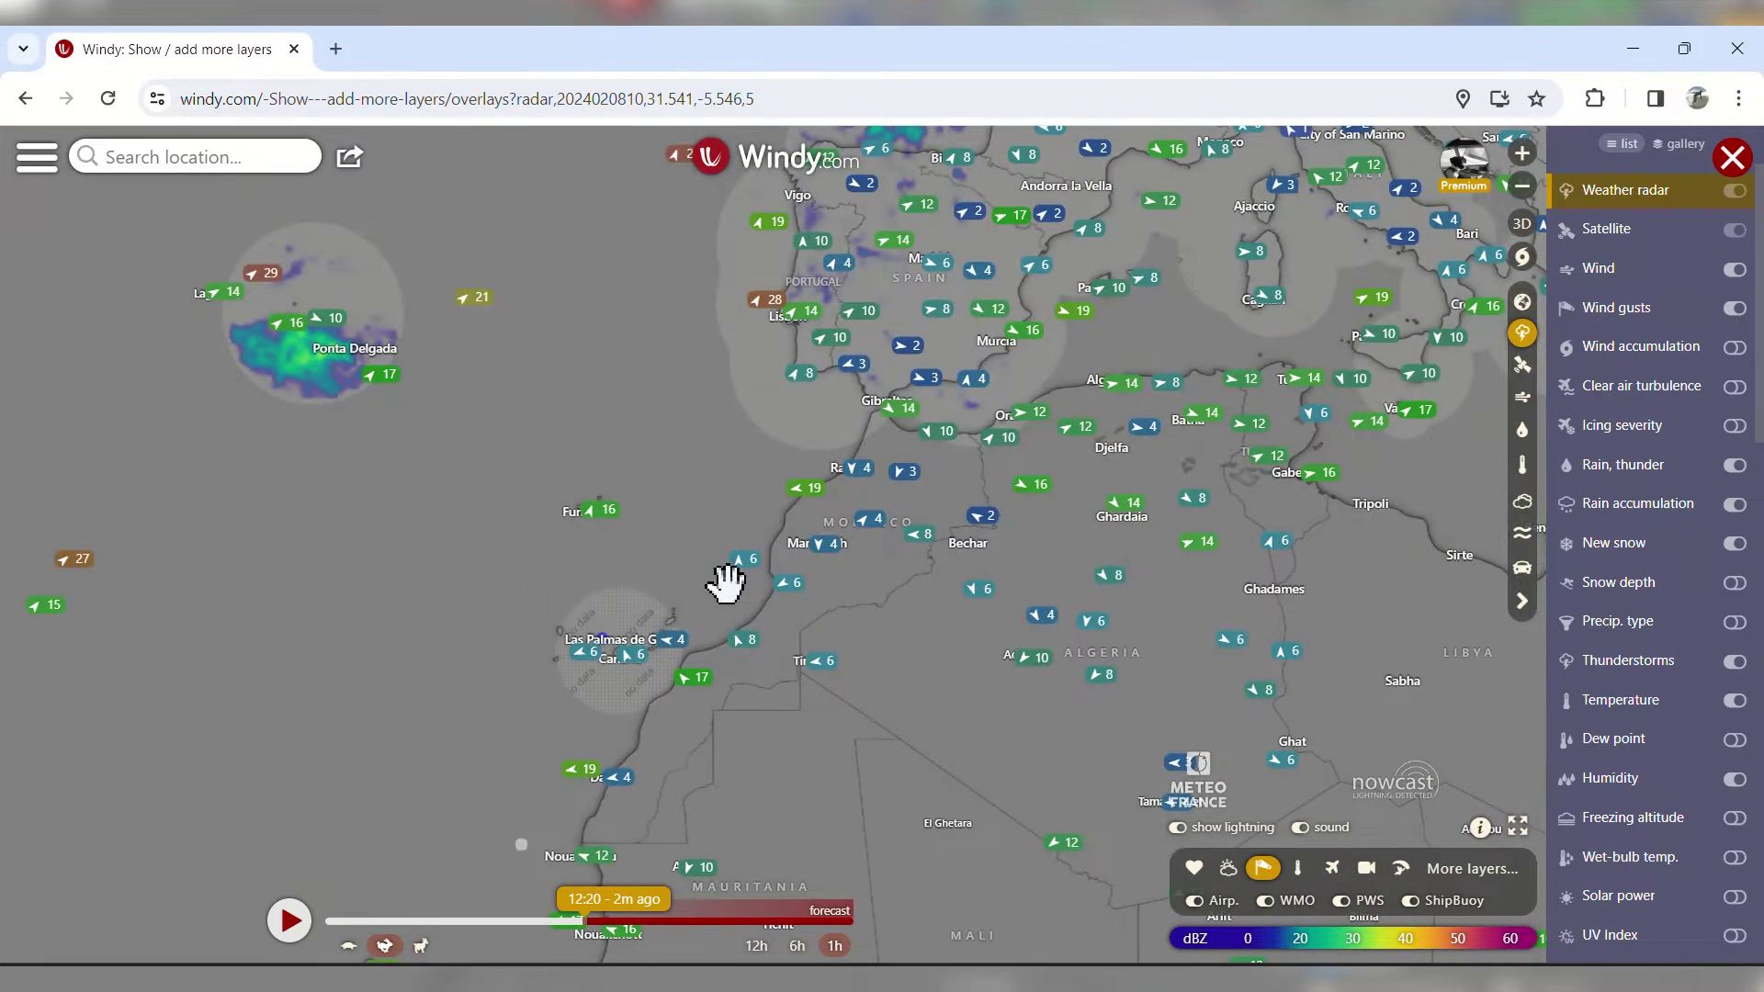
pyautogui.scroll(2, 591, 610)
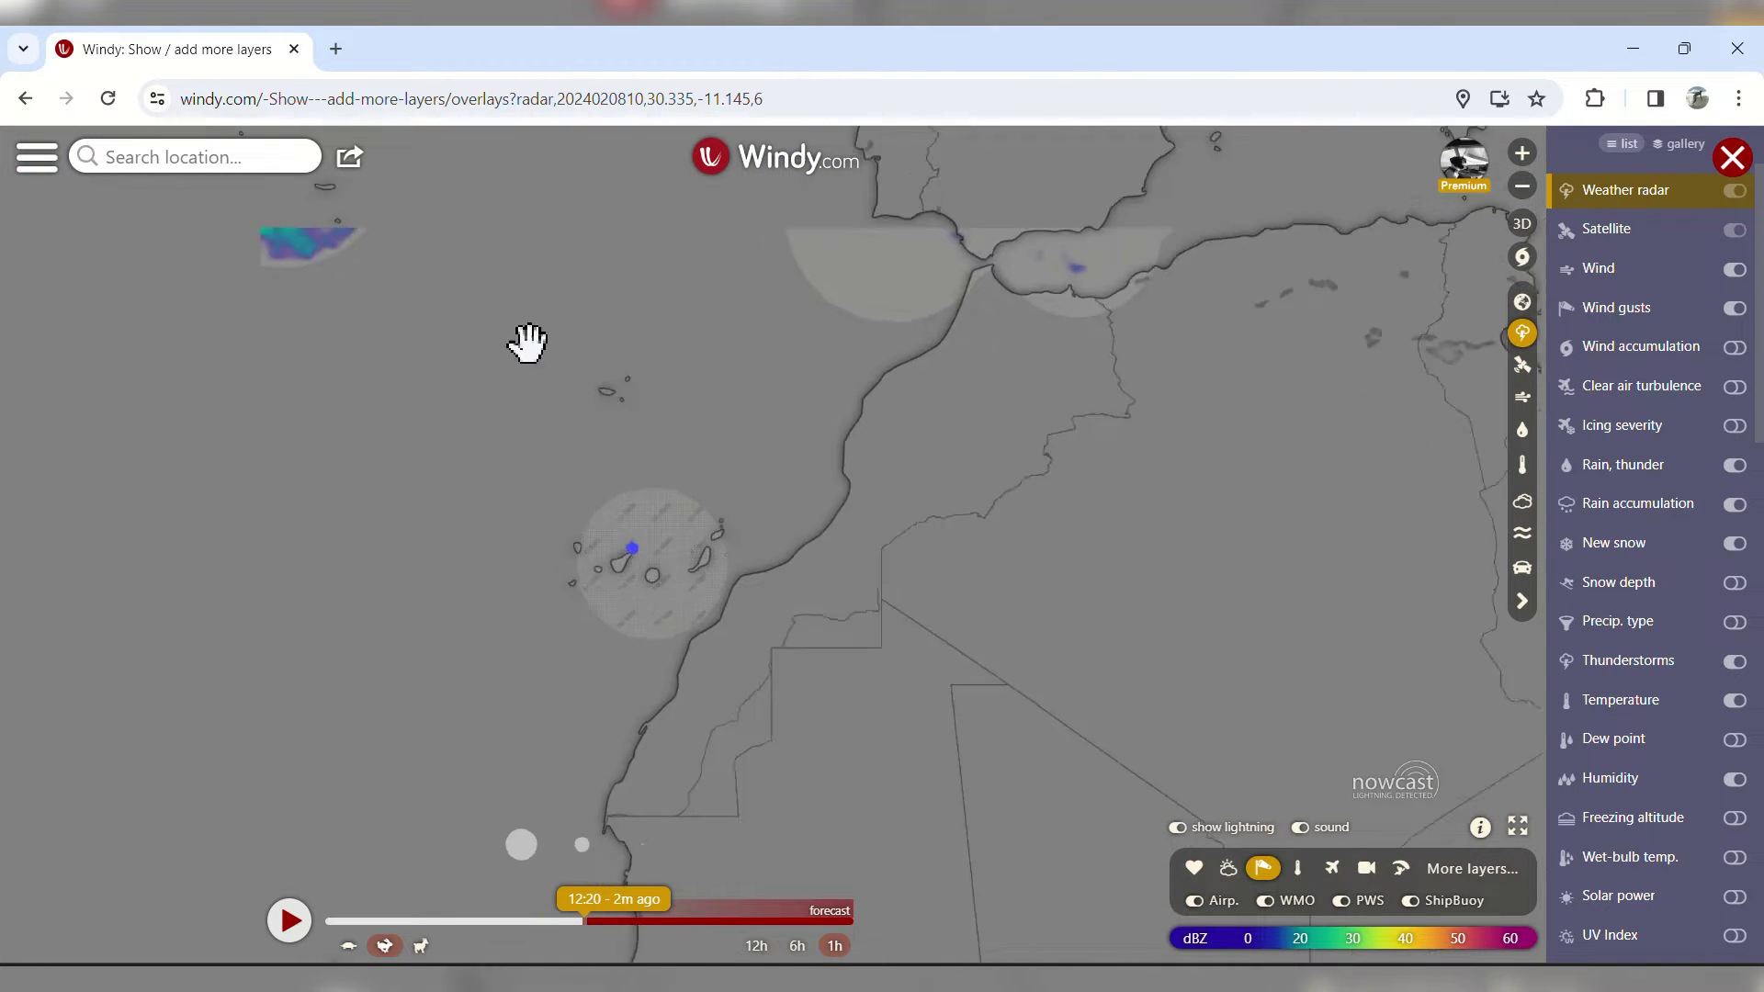
pyautogui.scroll(-2, 487, 303)
pyautogui.moveTo(437, 264); pyautogui.dragTo(677, 374)
pyautogui.scroll(1, 666, 386)
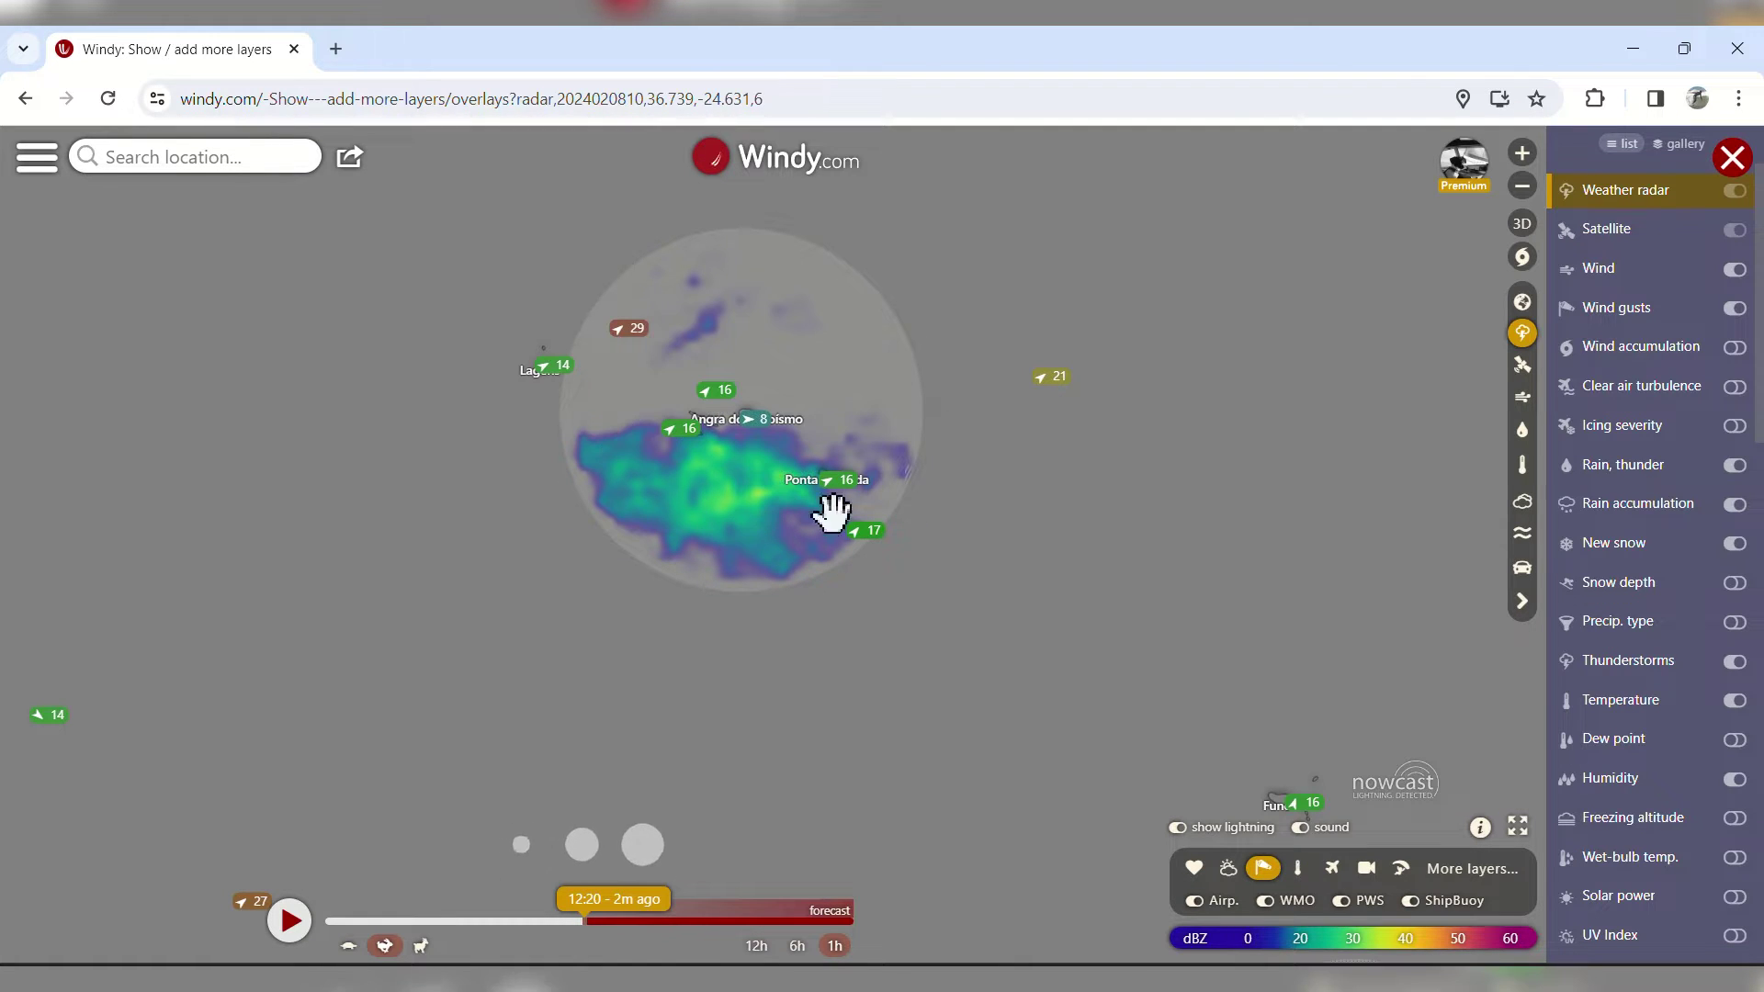
# - Return to the Satellite layer over the Azores and look through the rest of the available layers and isoline options
pyautogui.click(1612, 237)
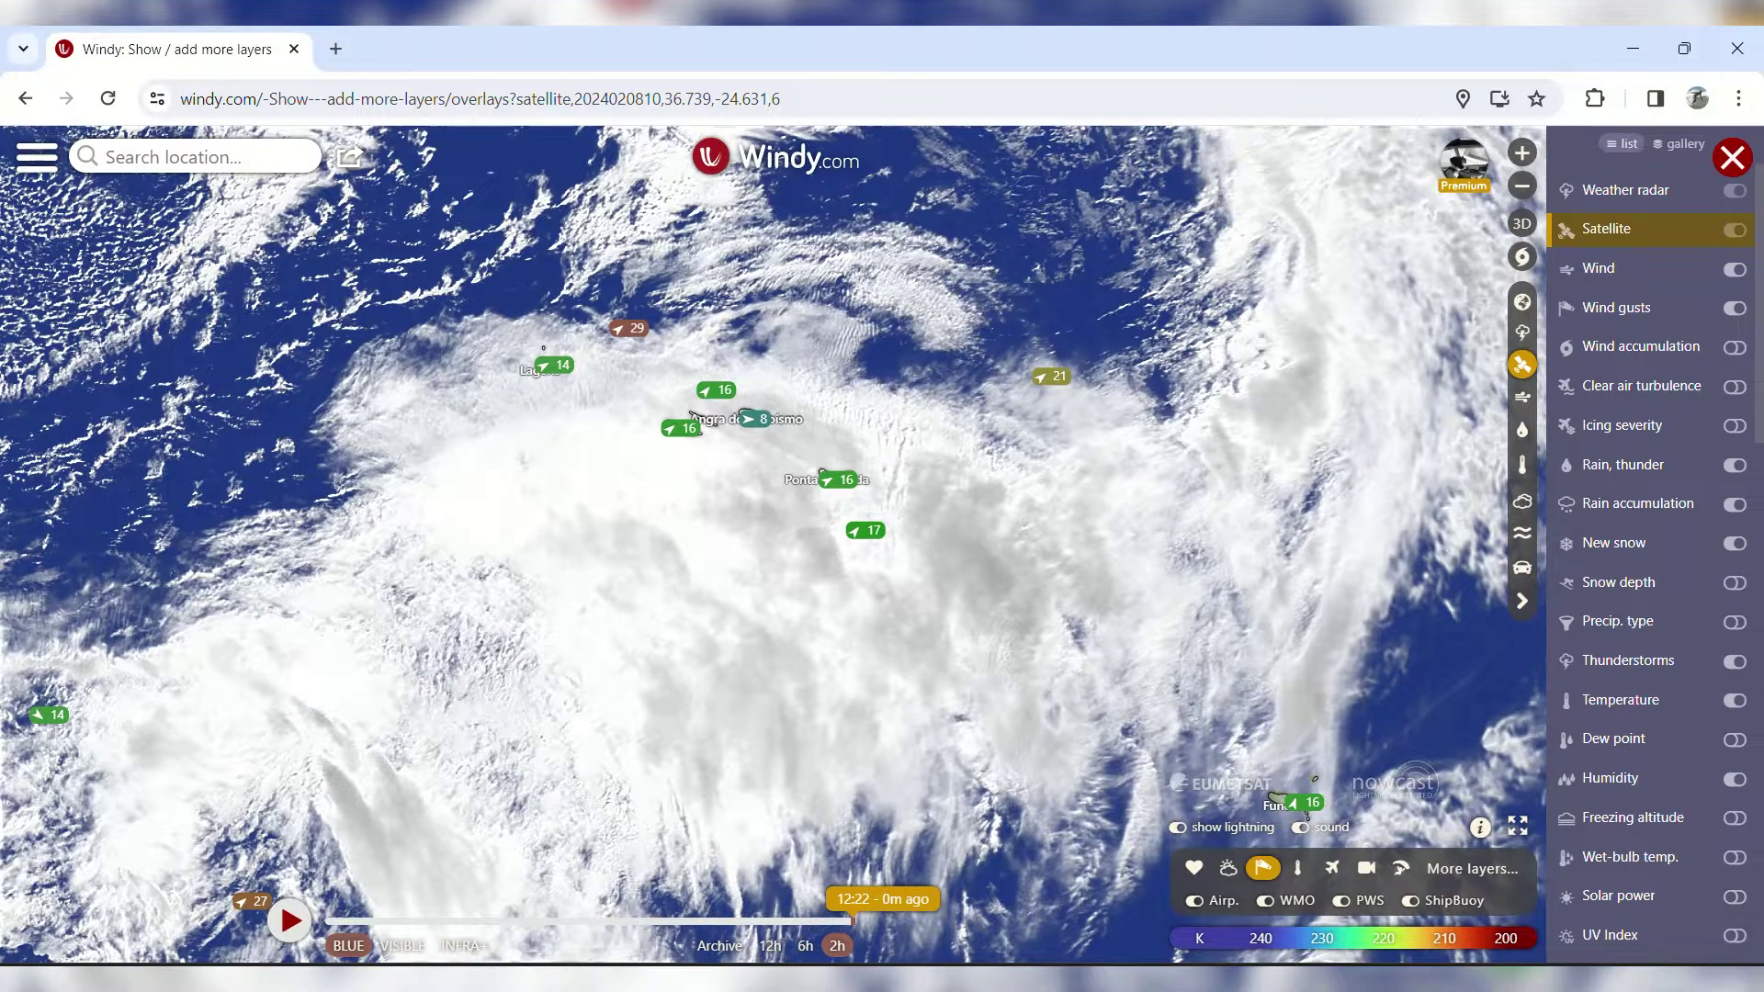
pyautogui.scroll(-8, 1672, 671)
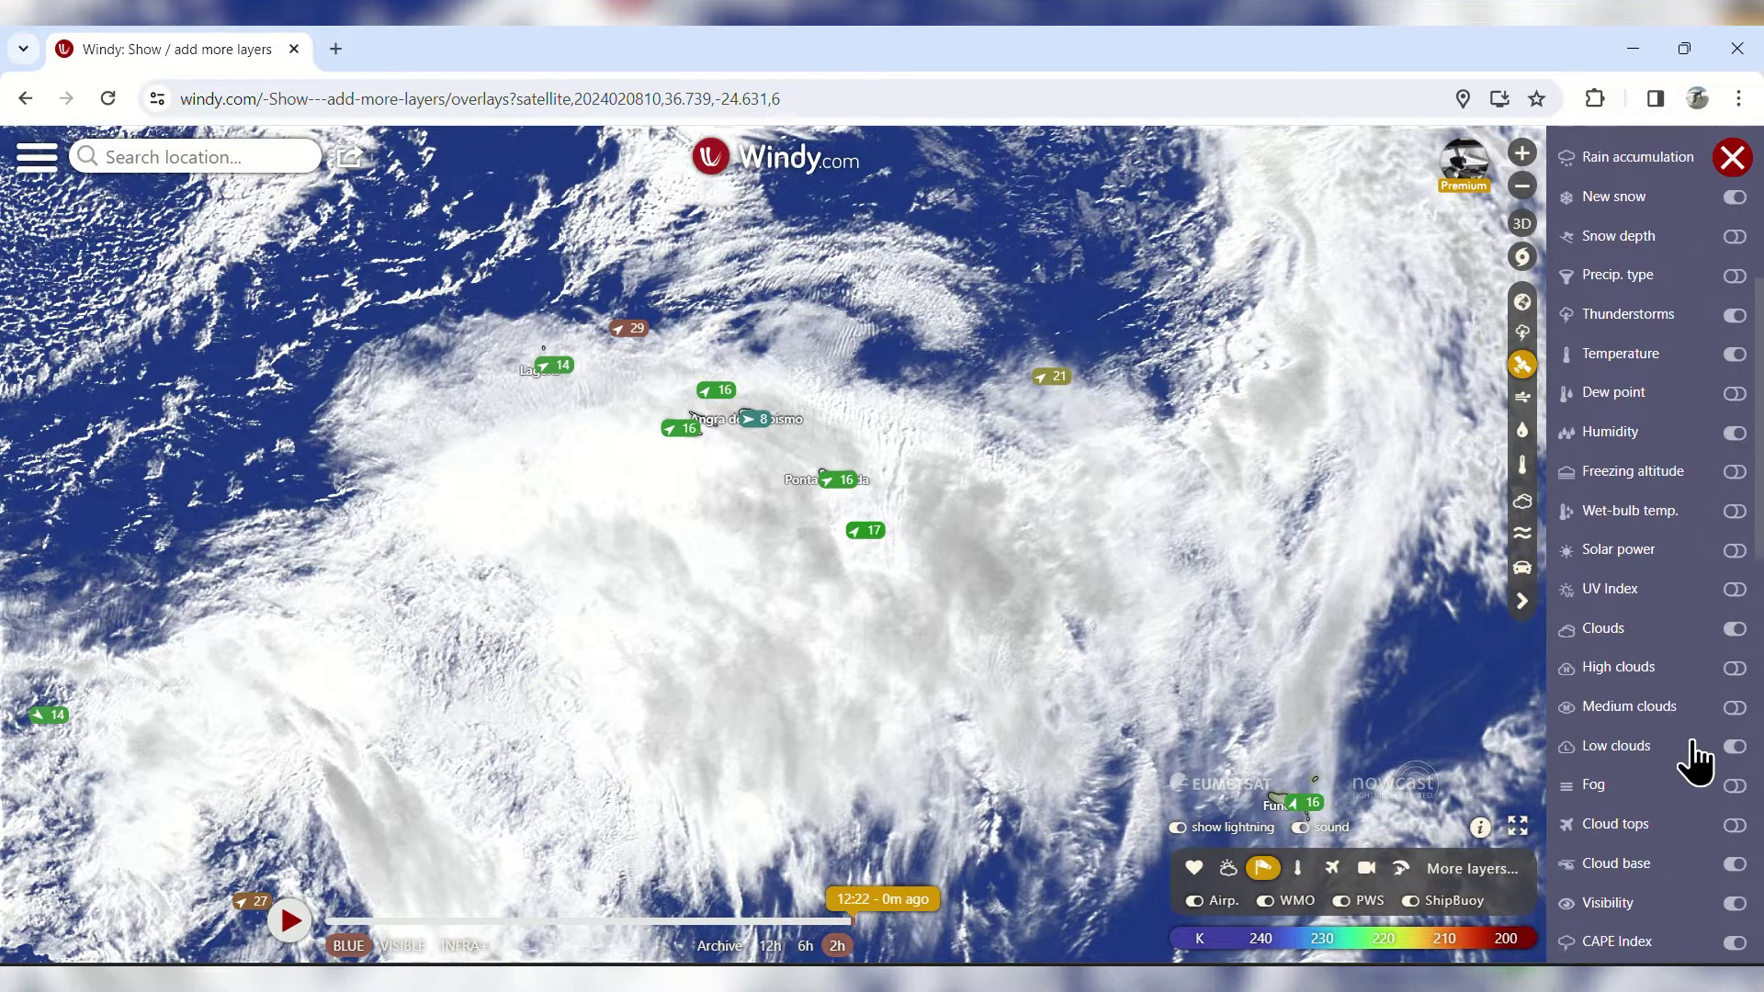
pyautogui.scroll(-5, 1667, 717)
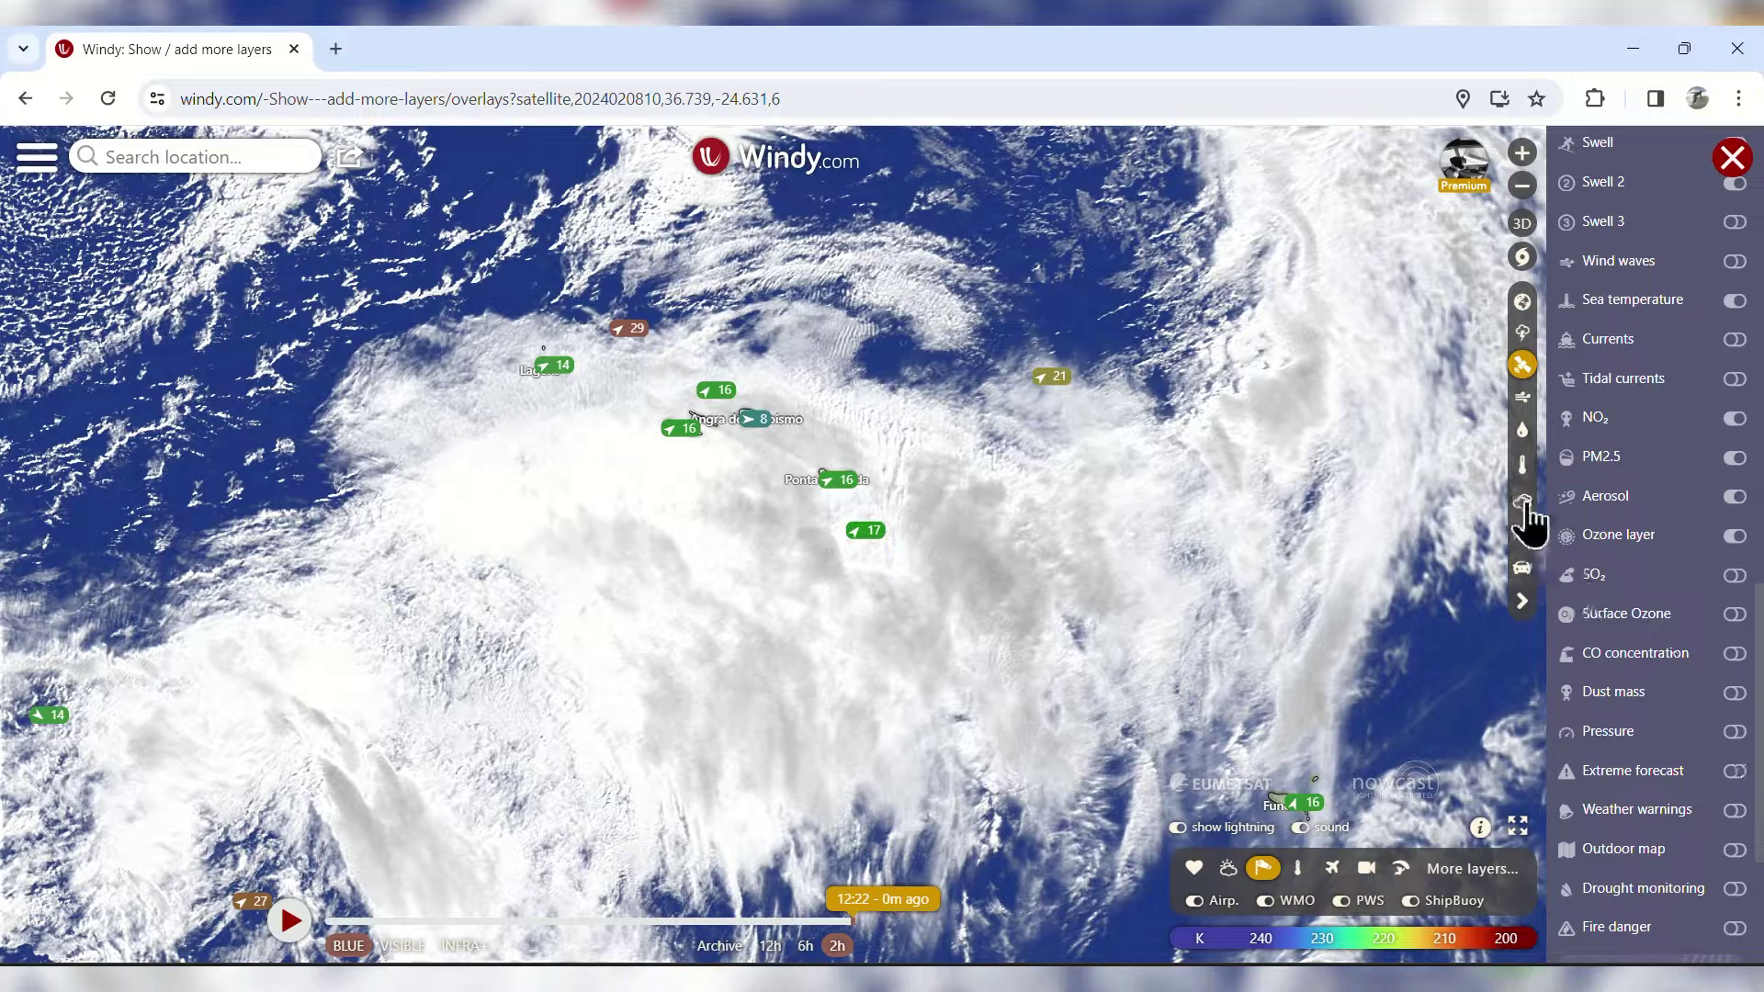
pyautogui.scroll(-4, 1614, 700)
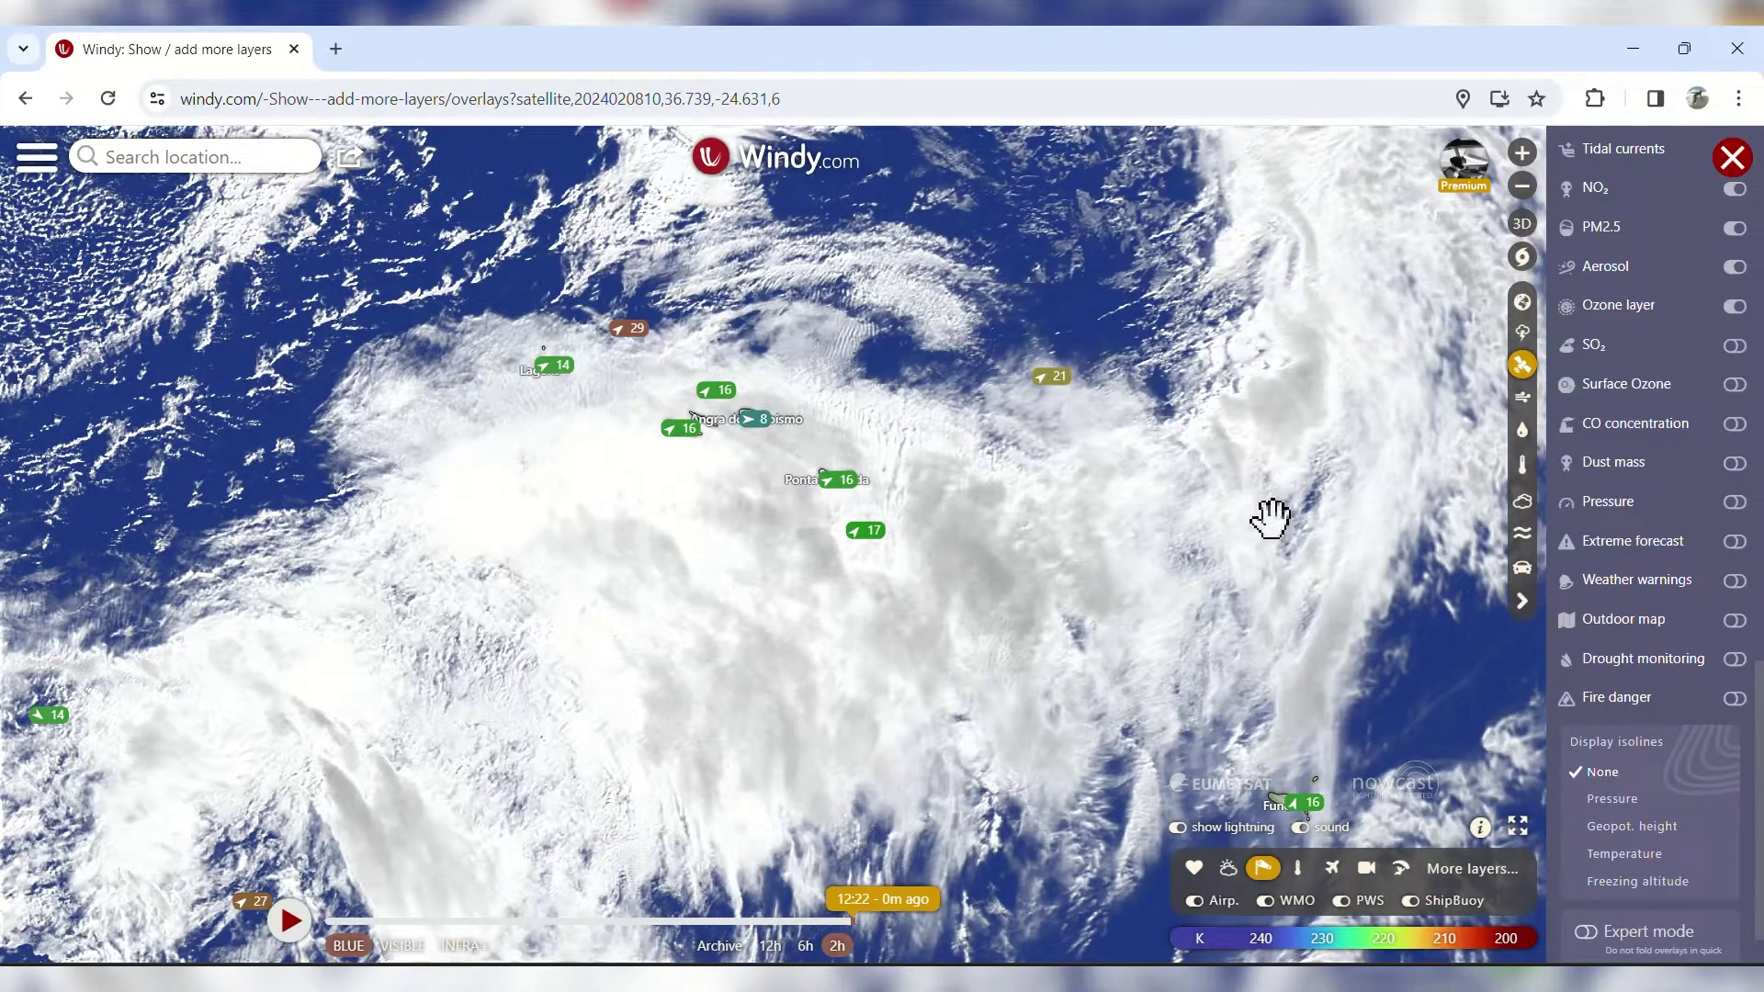
pyautogui.scroll(10, 1570, 618)
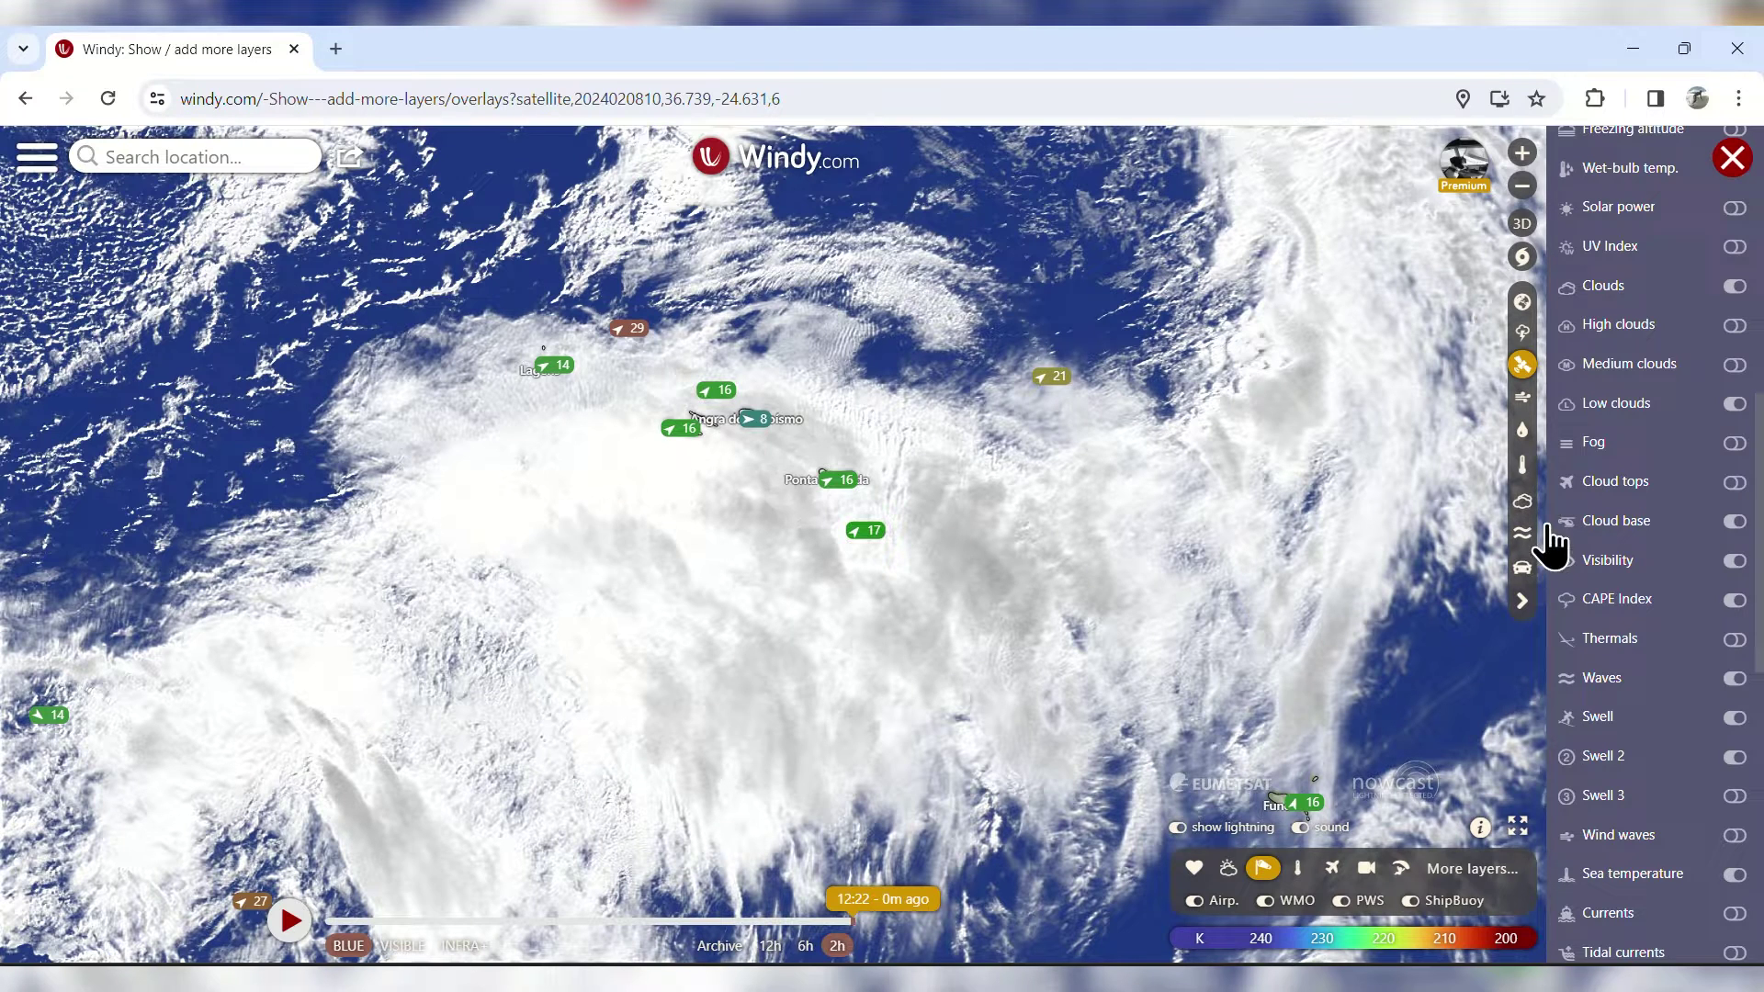
# - Display the CAPE Index layer across the Atlantic and Africa with the forecast time set to Wednesday 7 - 14:00
pyautogui.click(1618, 599)
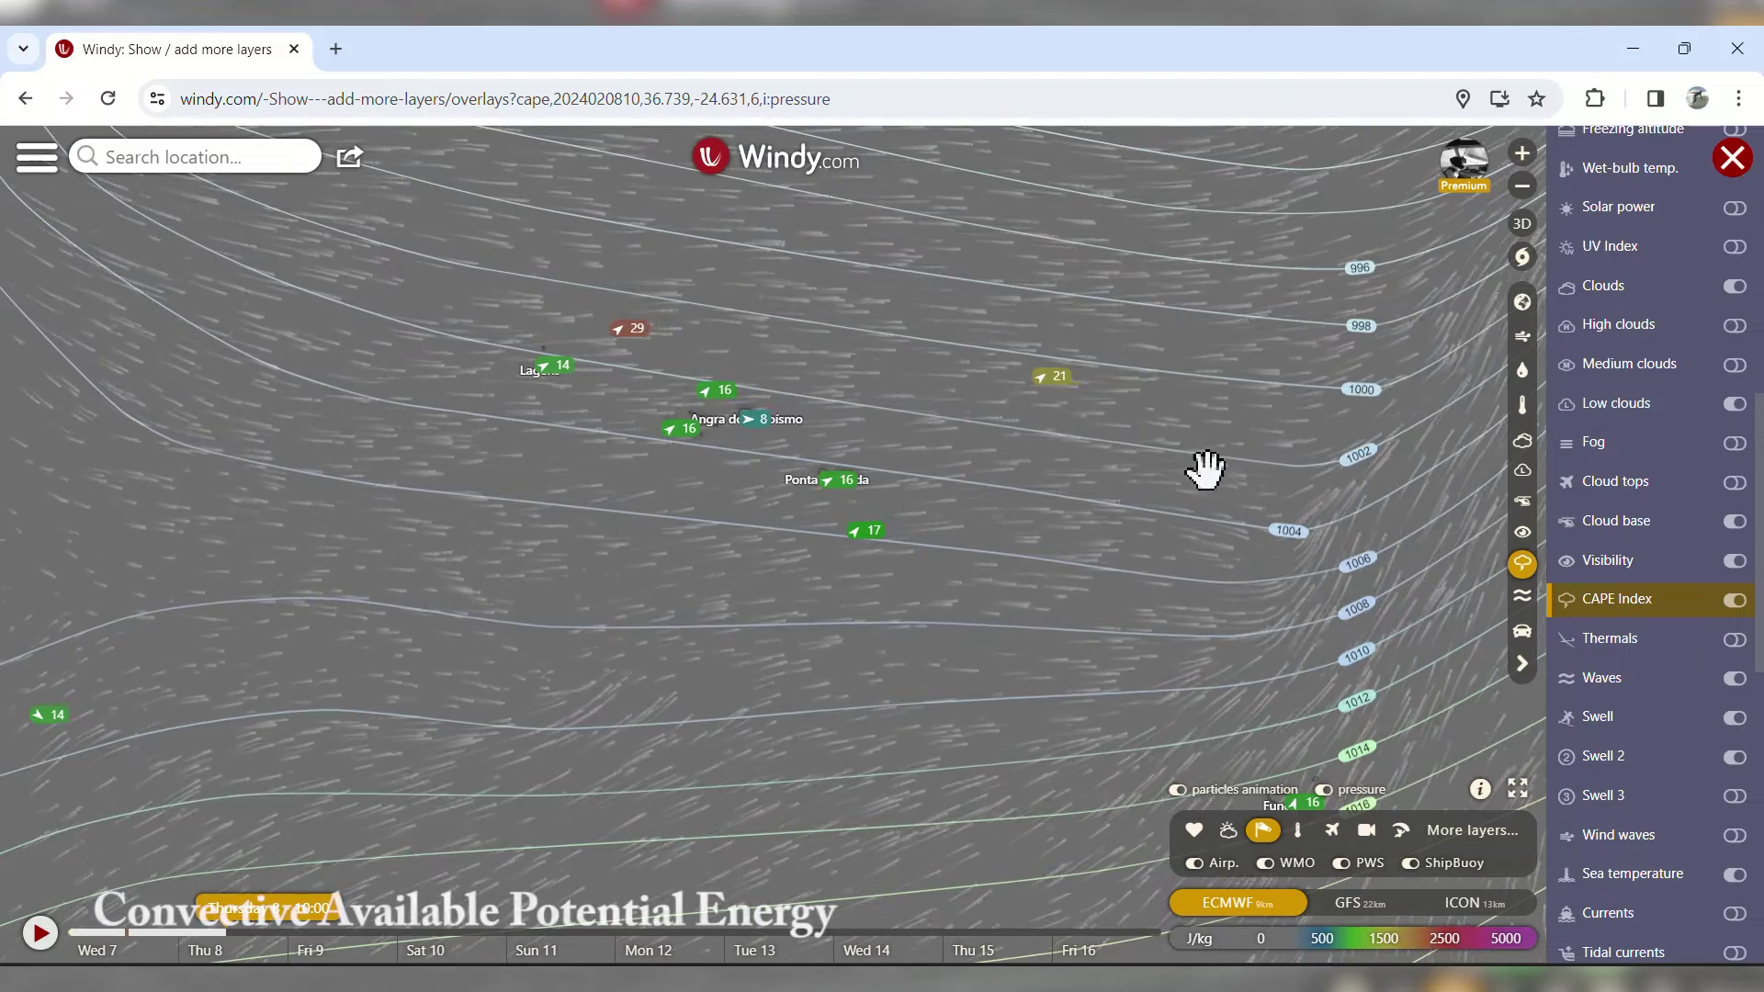
pyautogui.scroll(-3, 1203, 468)
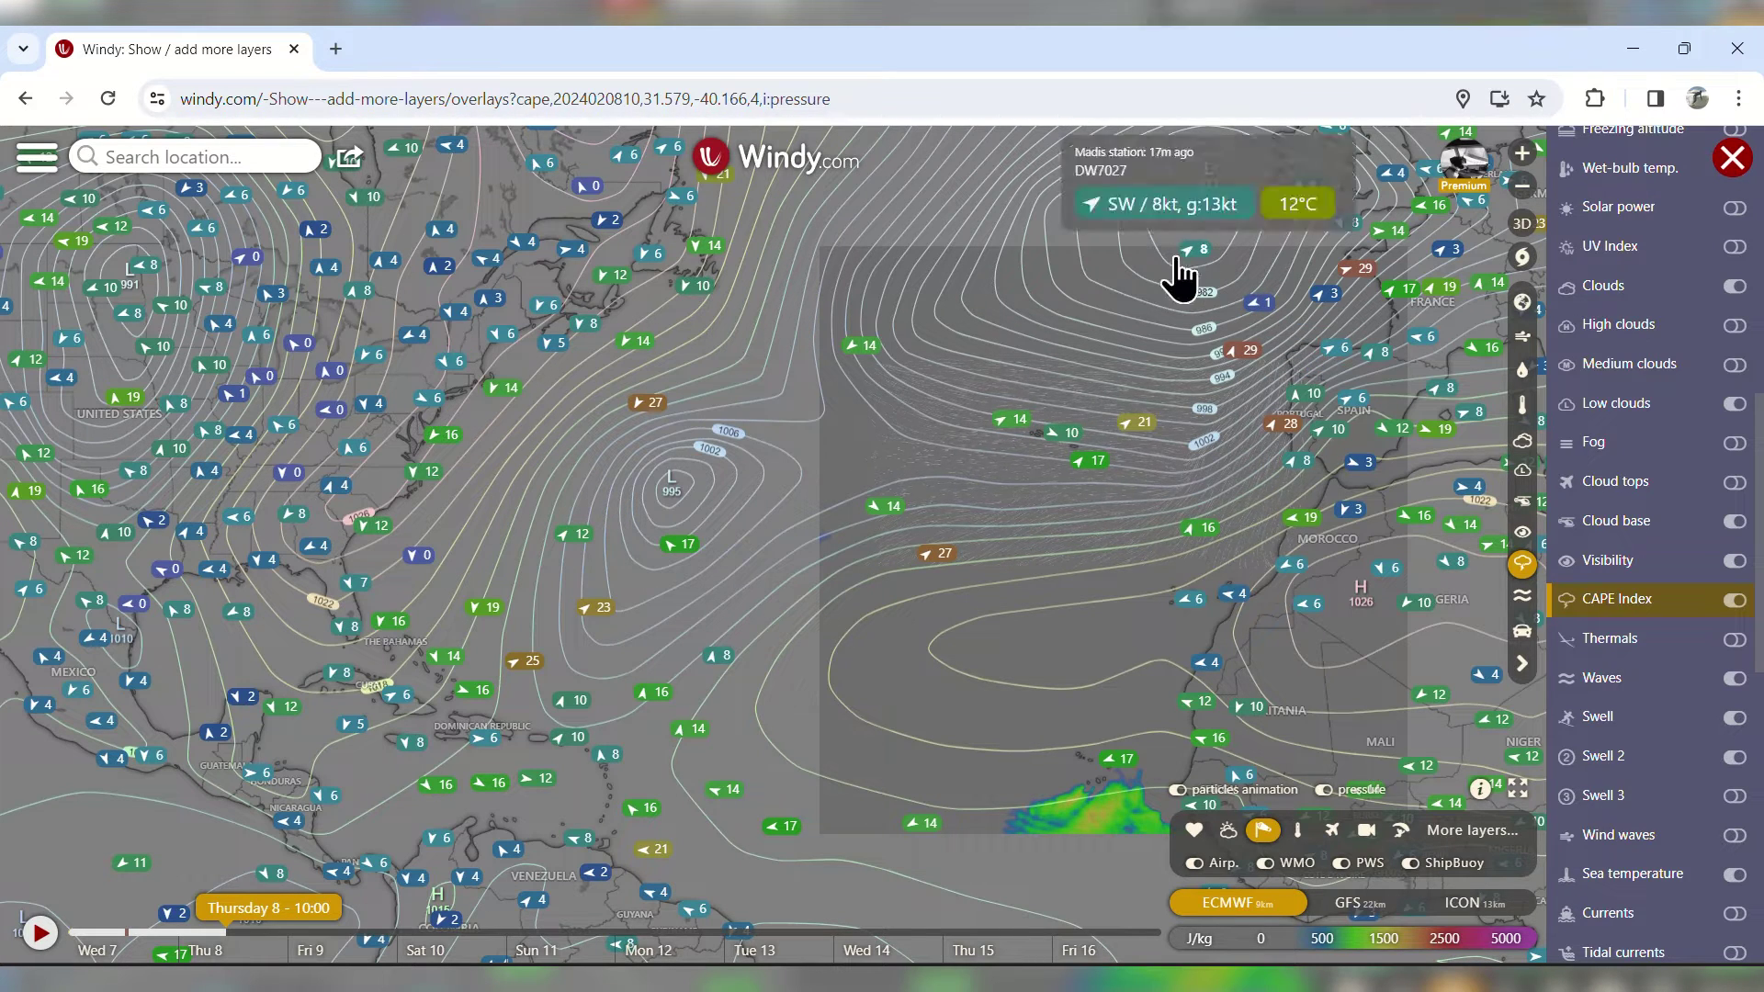
pyautogui.moveTo(718, 660); pyautogui.dragTo(668, 436)
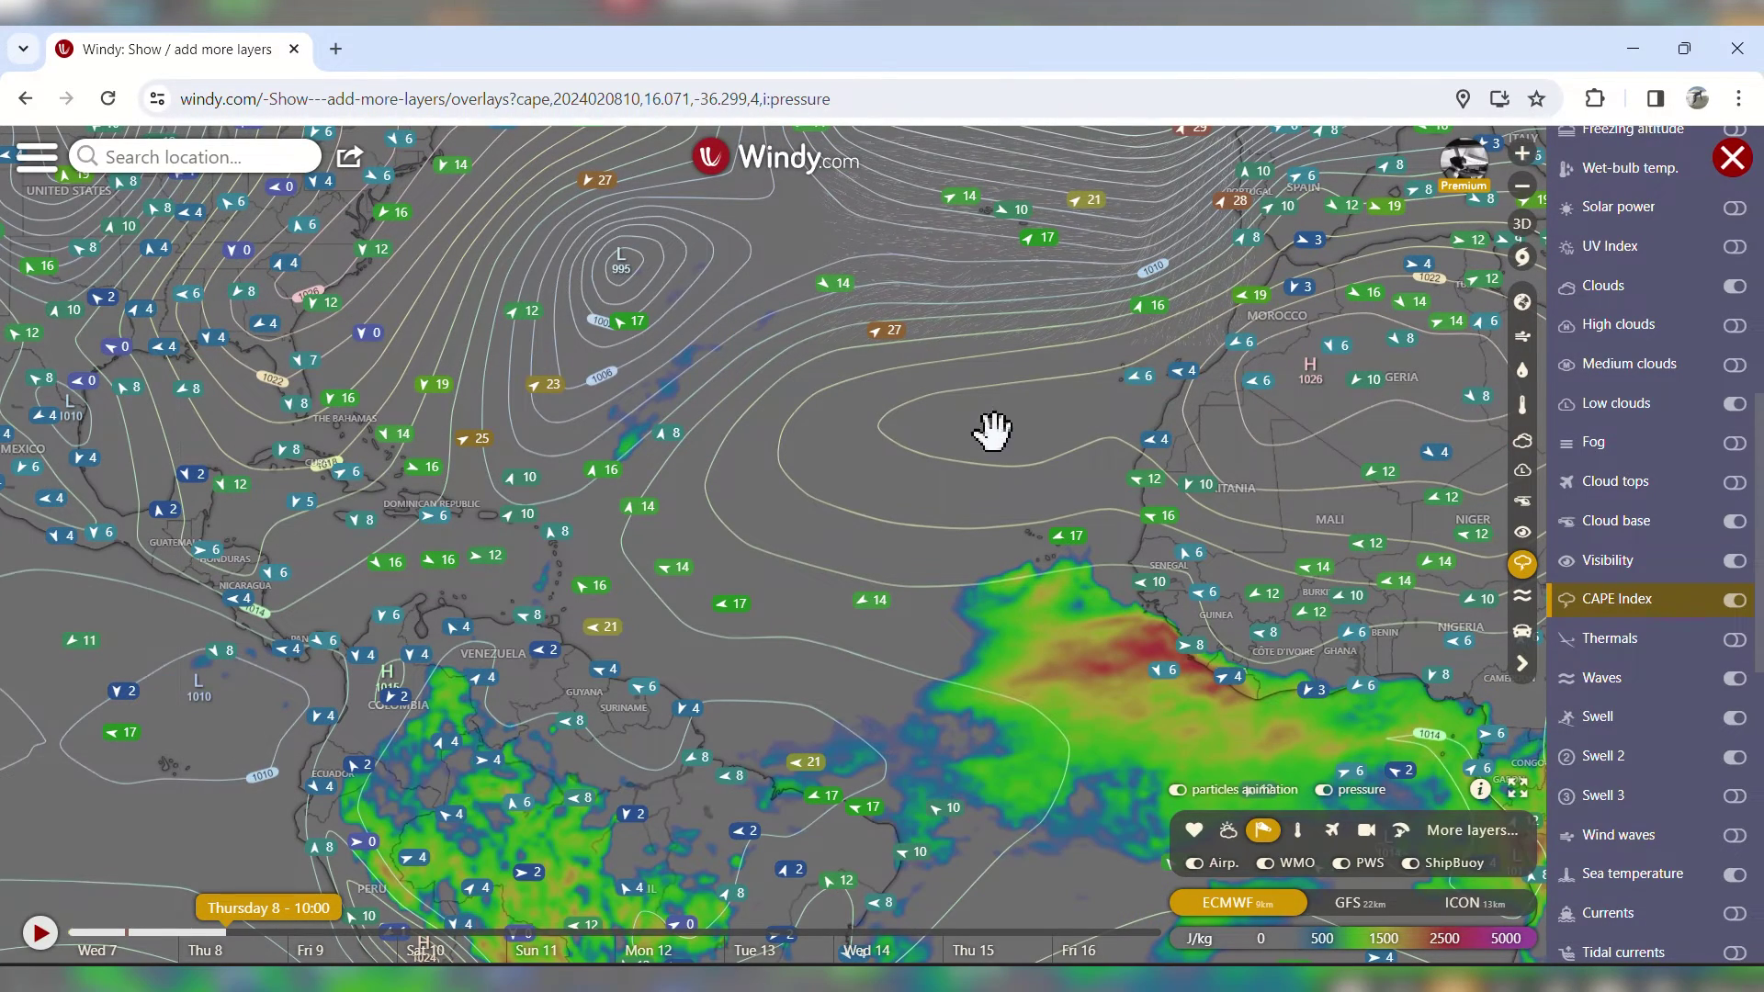
pyautogui.click(134, 933)
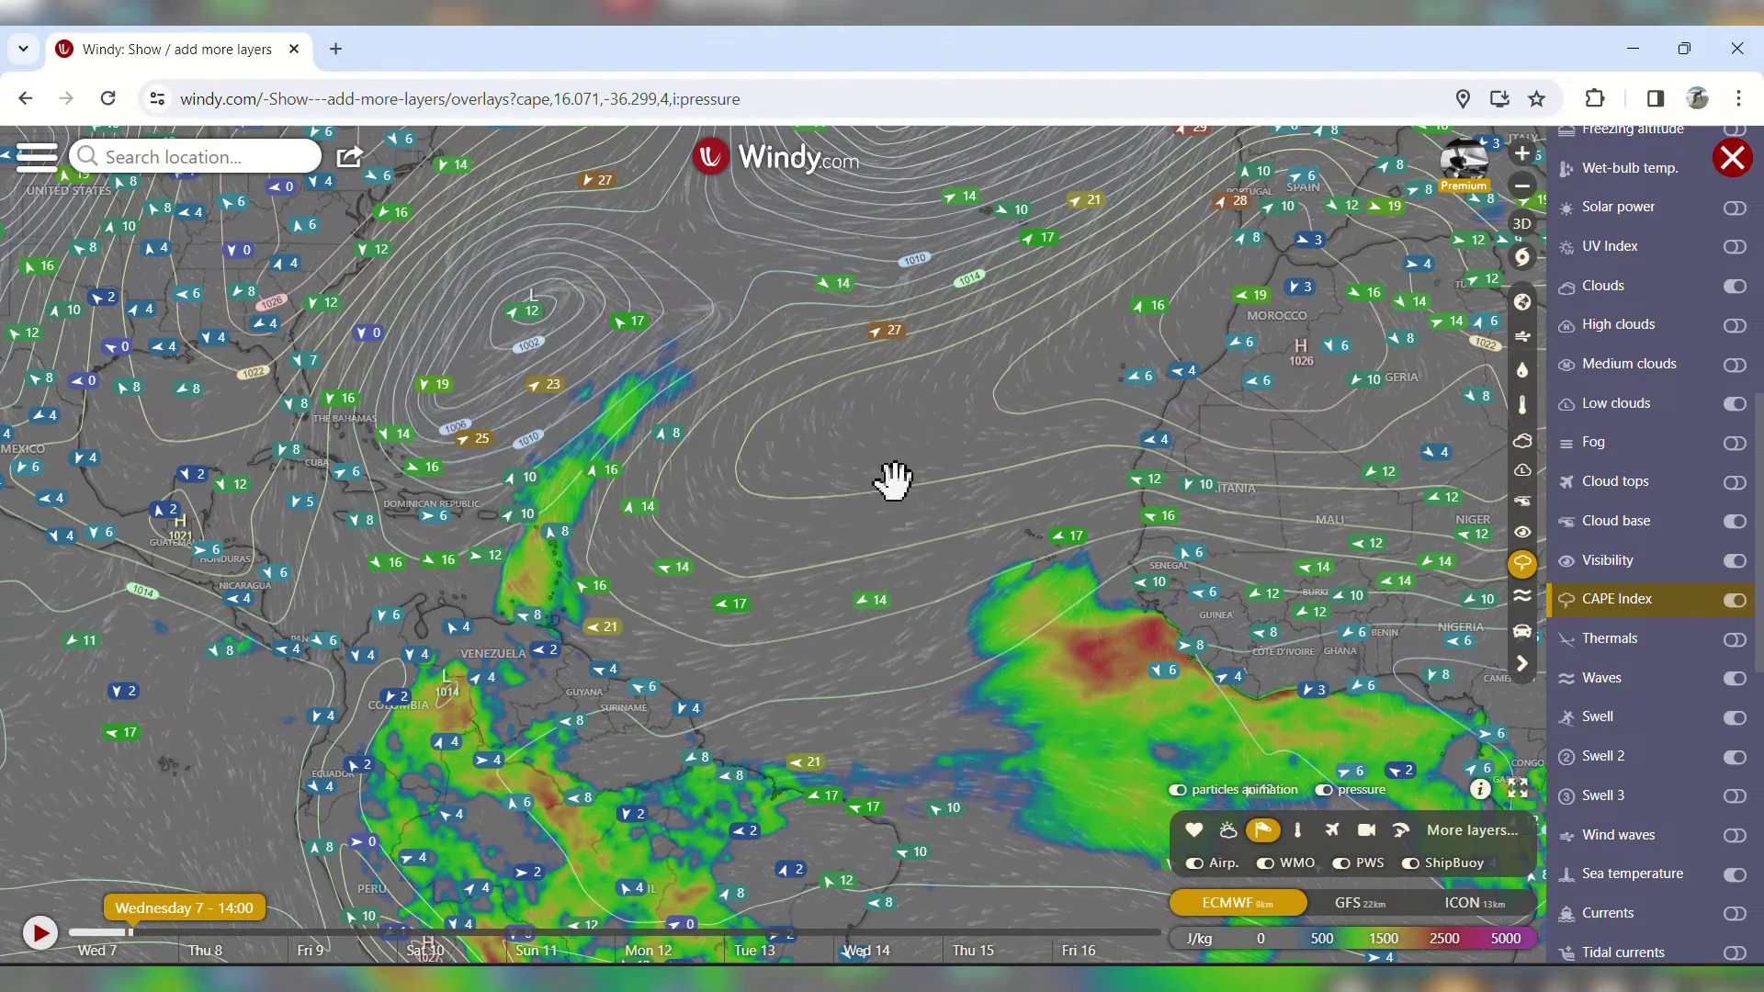
pyautogui.moveTo(1279, 452); pyautogui.dragTo(808, 540)
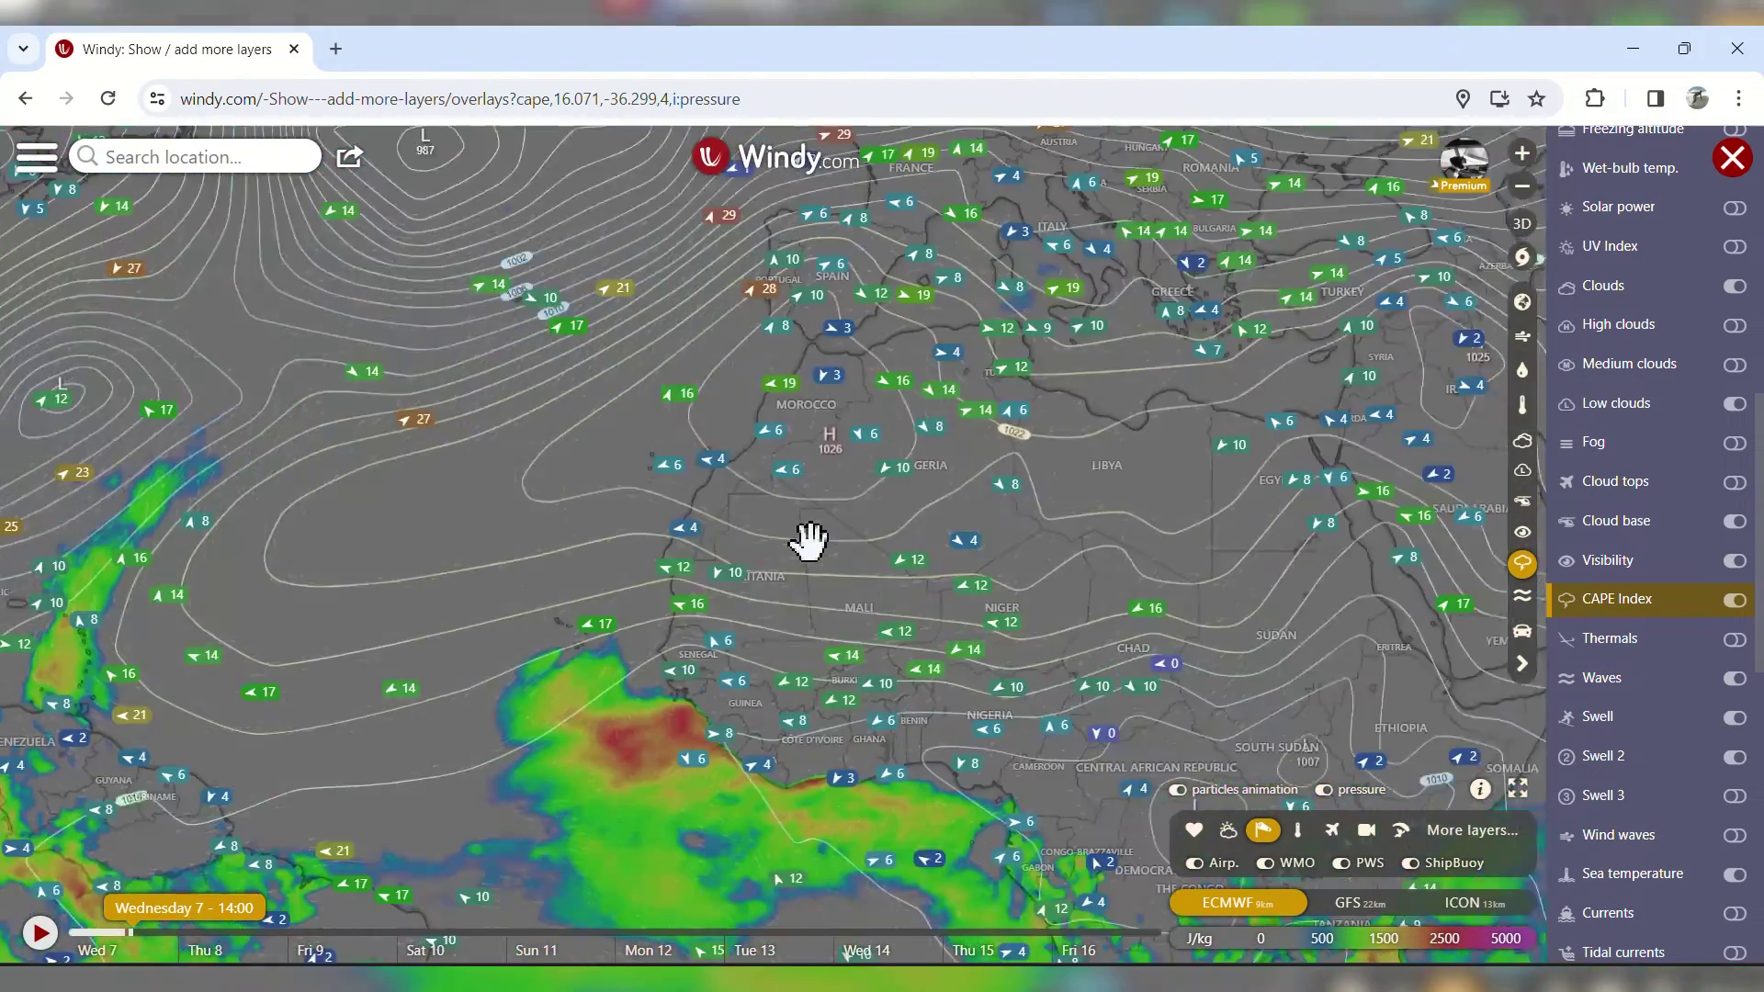
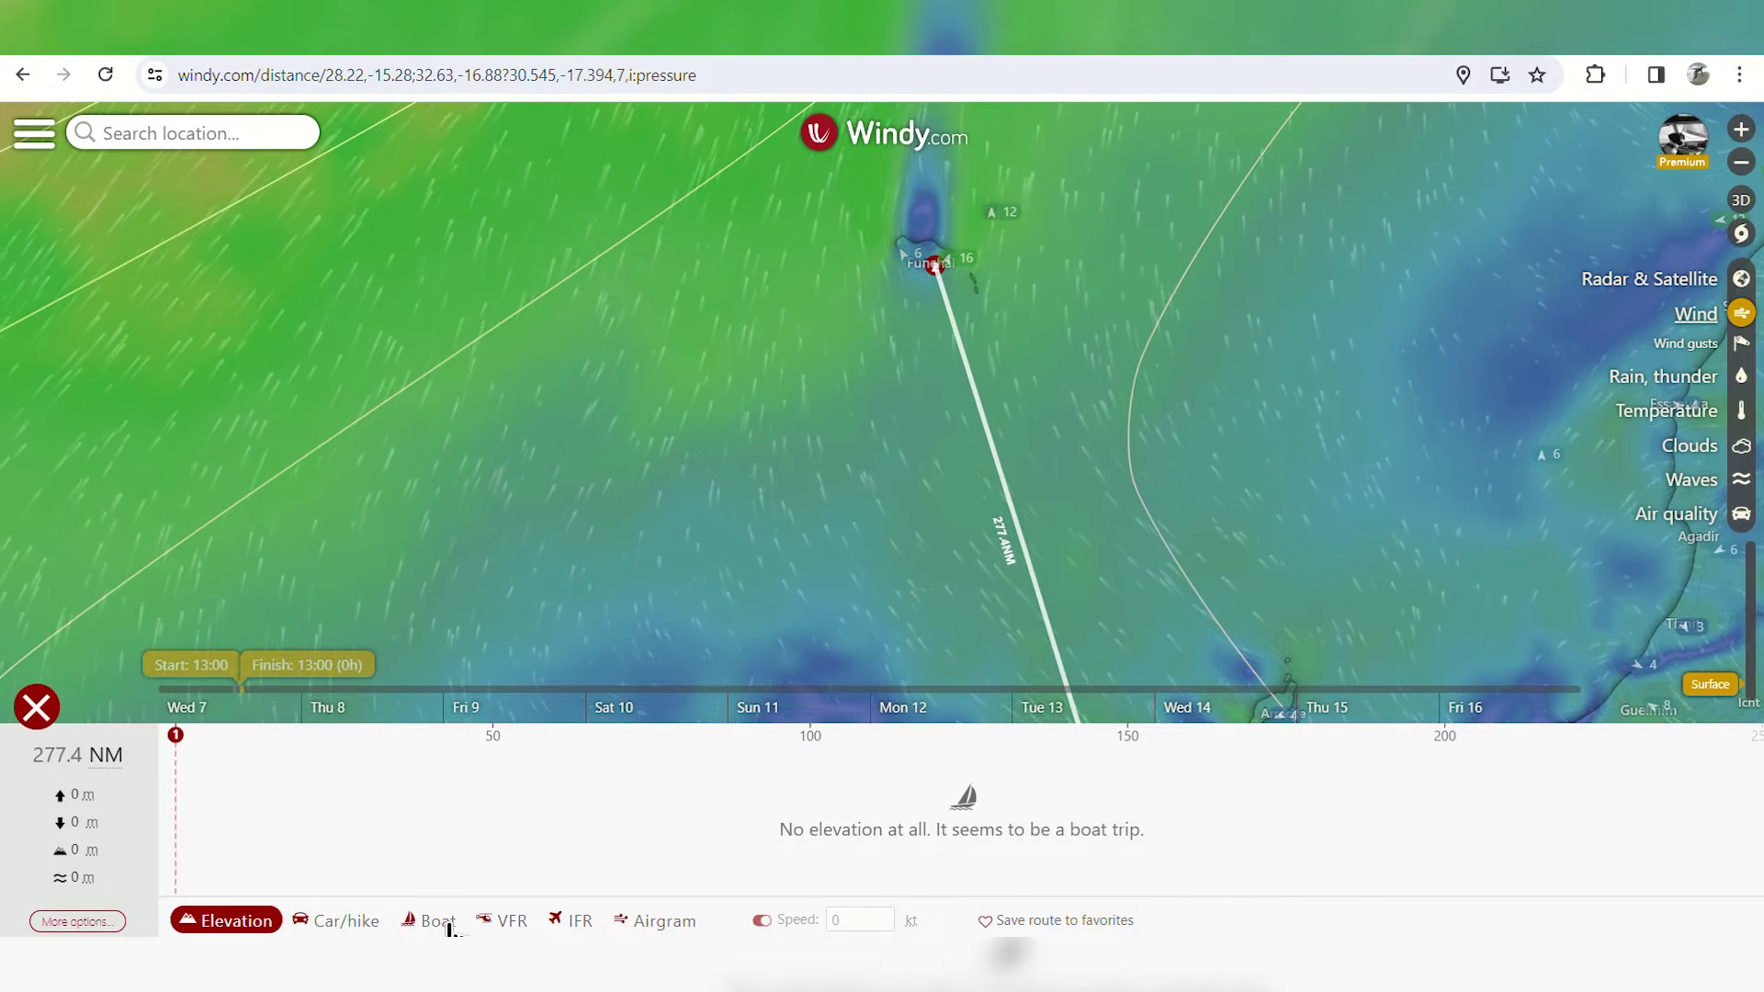
# - Show the Boat forecast for the Gran Canaria–Madeira route and compare it with the travel speed off and on at 5 kt
pyautogui.click(445, 929)
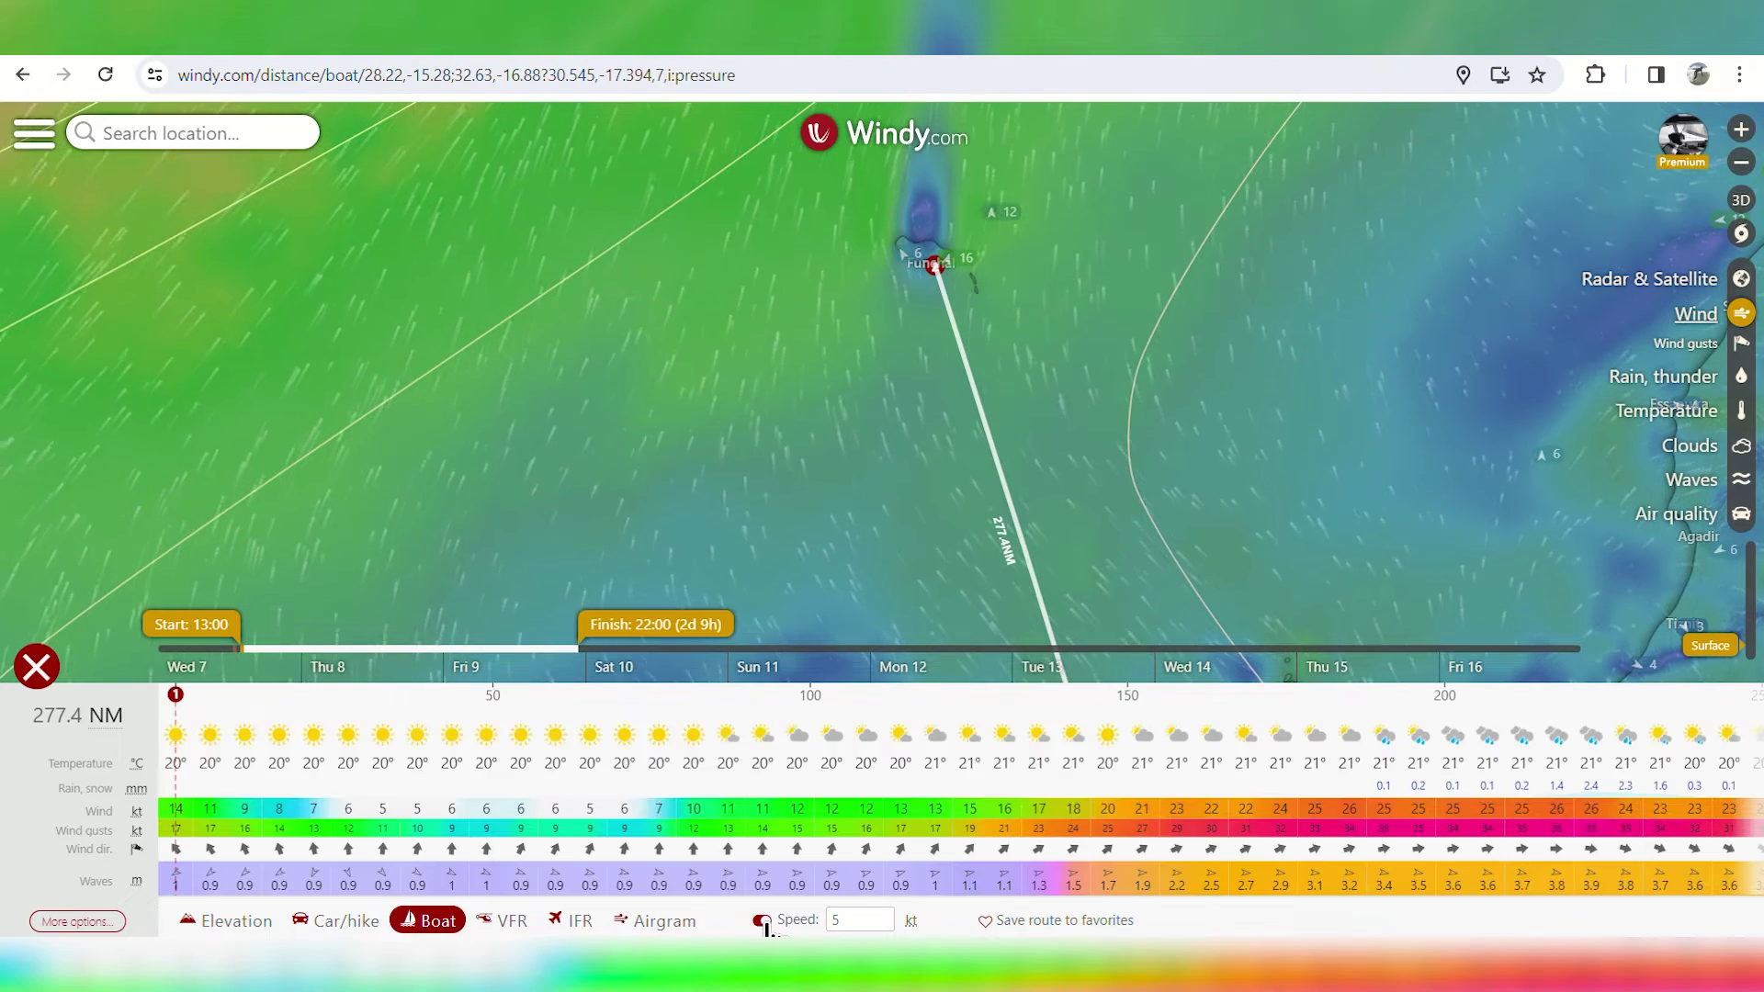
pyautogui.click(762, 922)
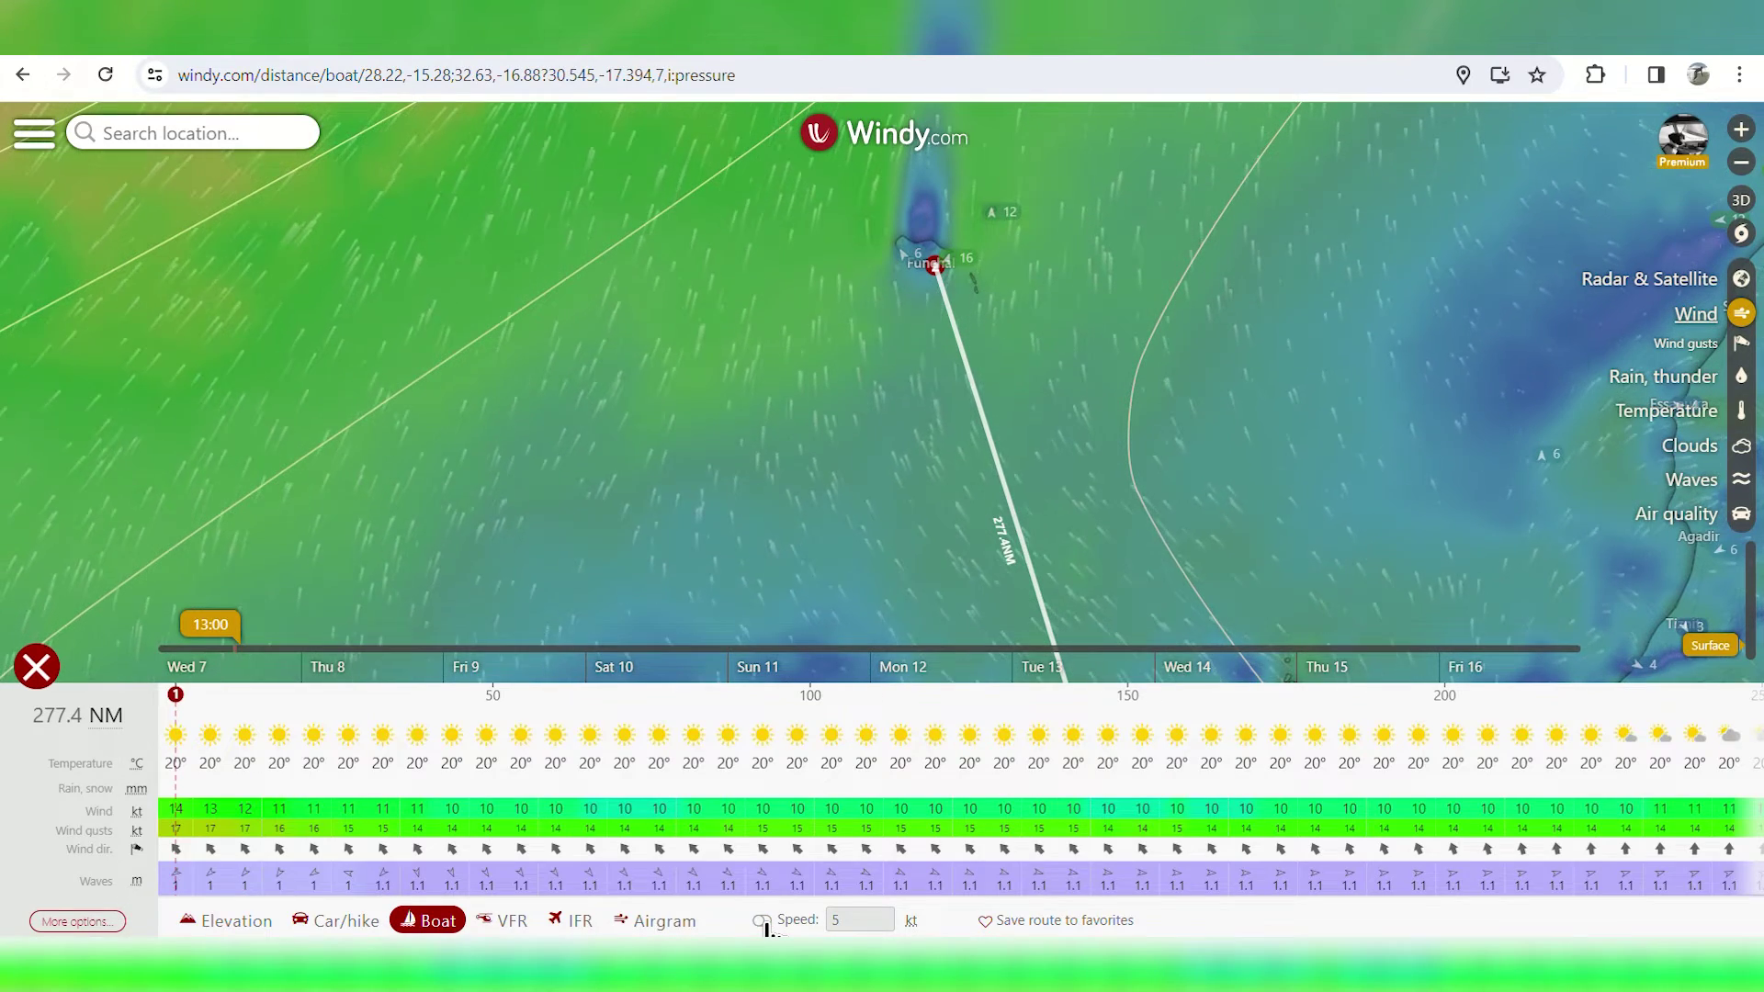
pyautogui.click(762, 921)
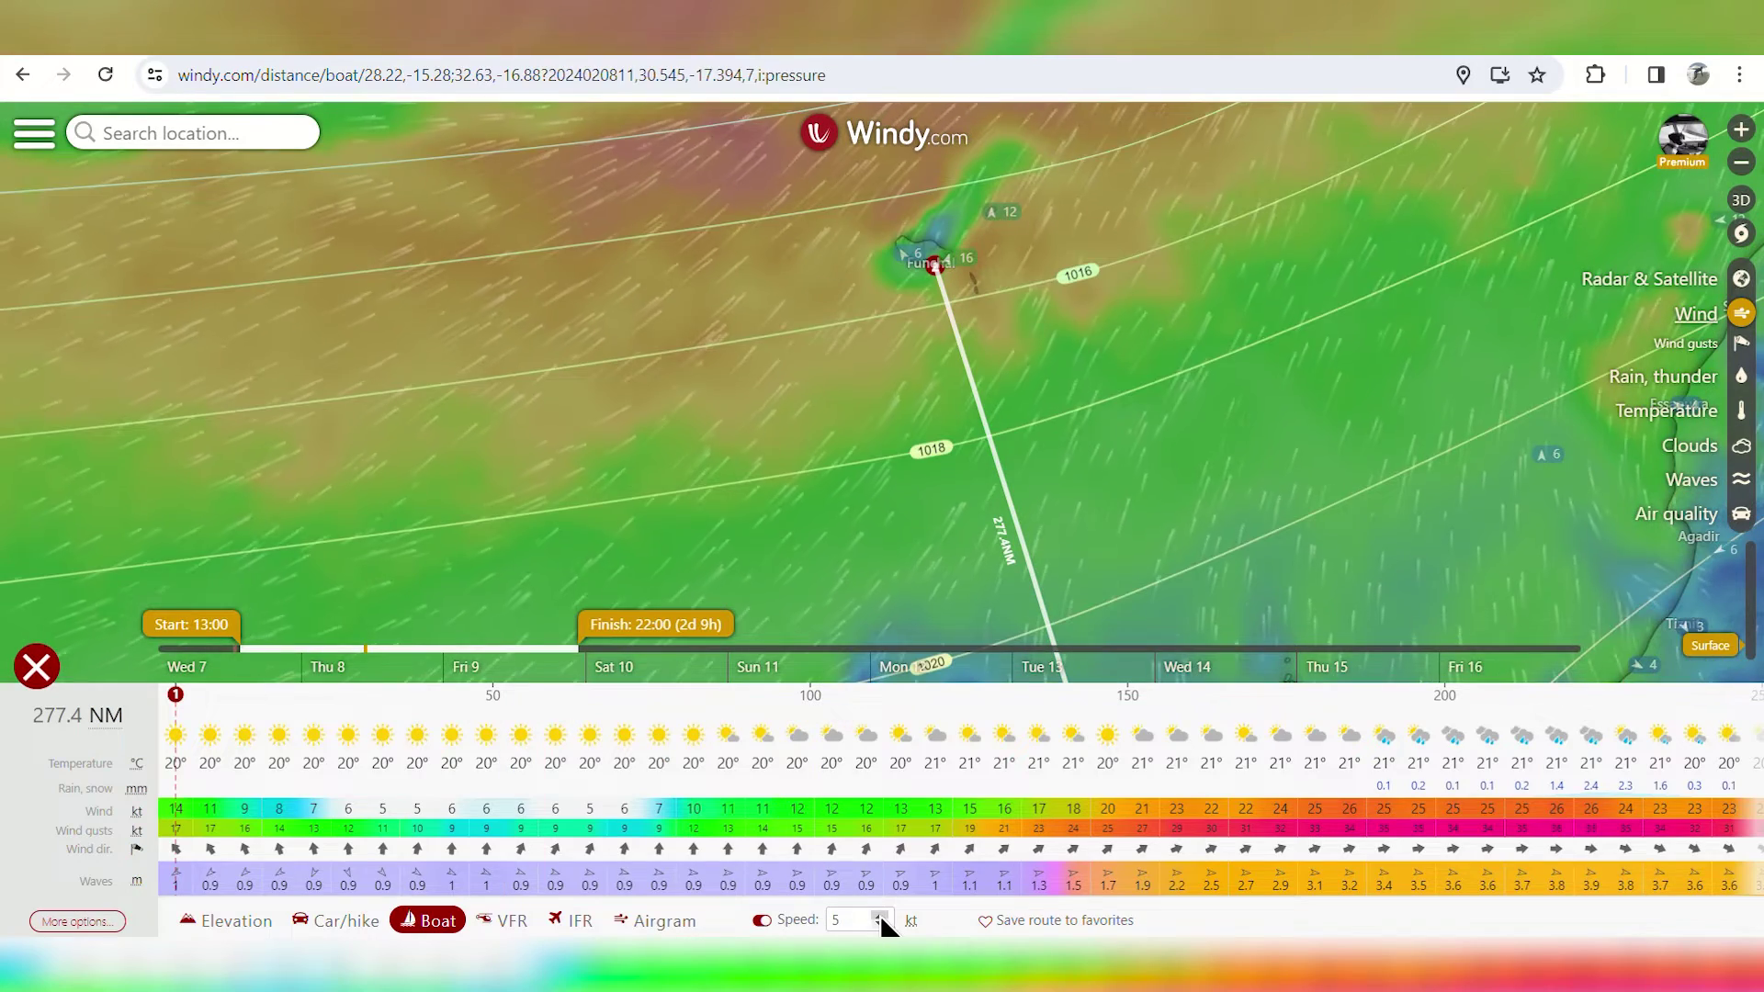
# - Try out the boat speed setting and shift the departure time of the Madeira route
pyautogui.click(879, 918)
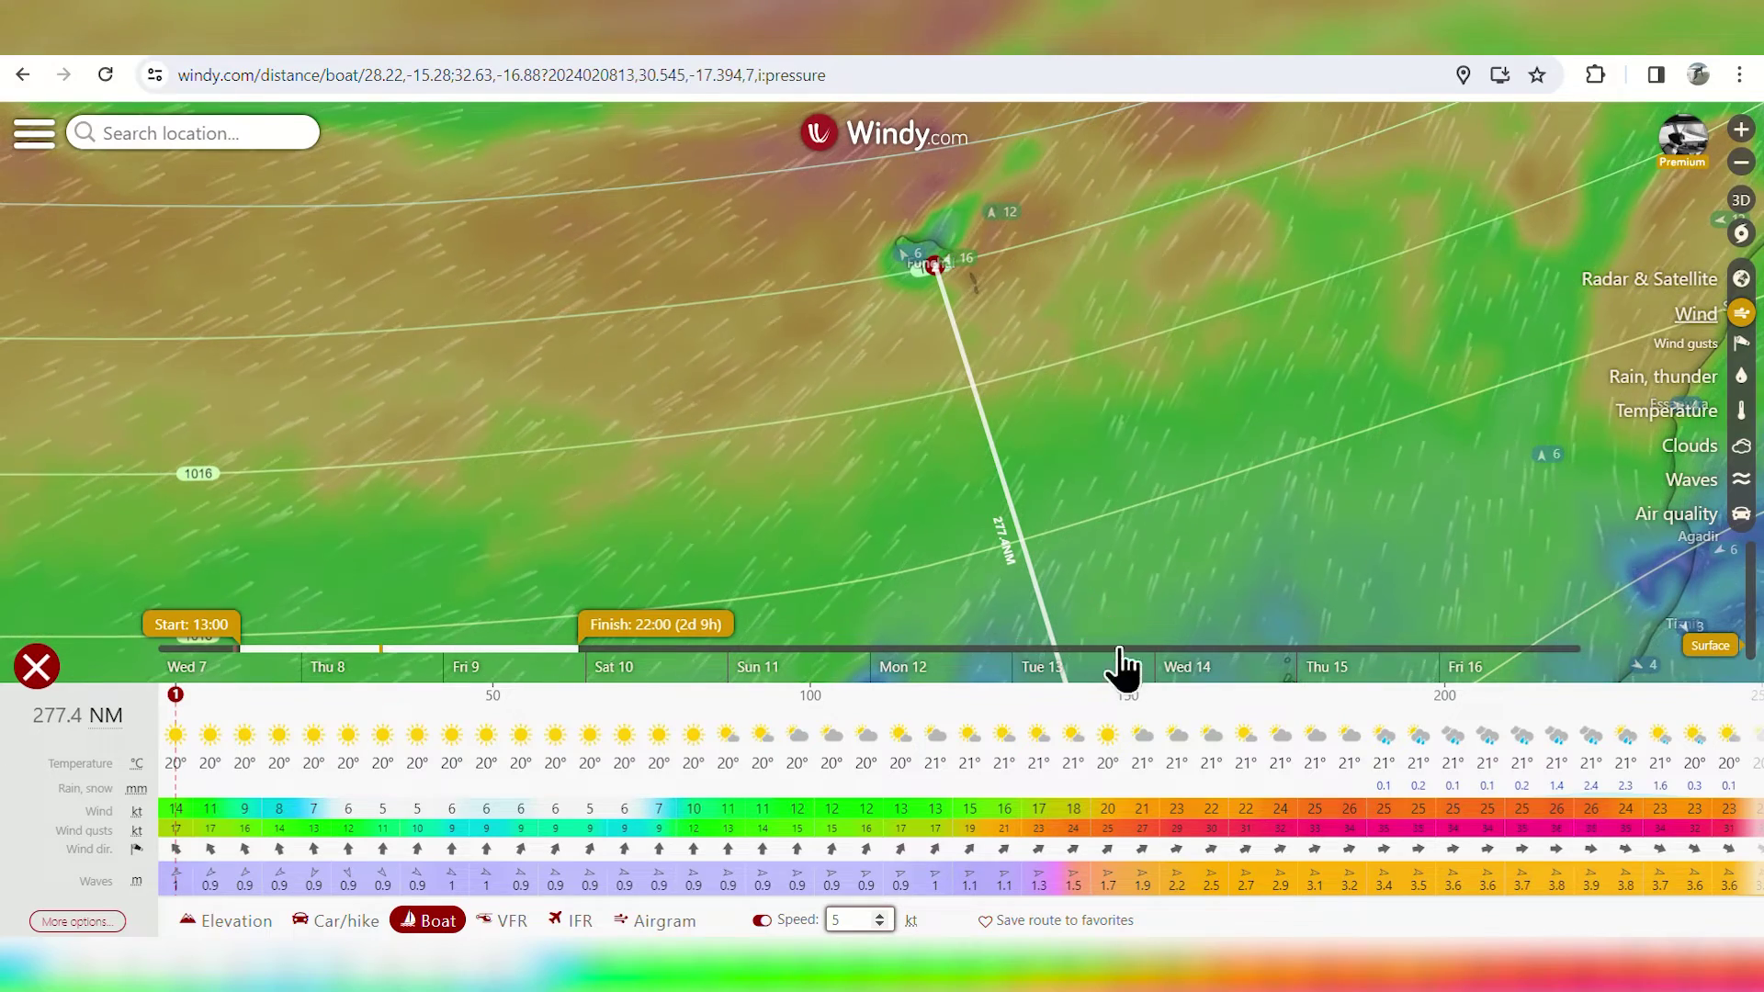
pyautogui.click(1108, 761)
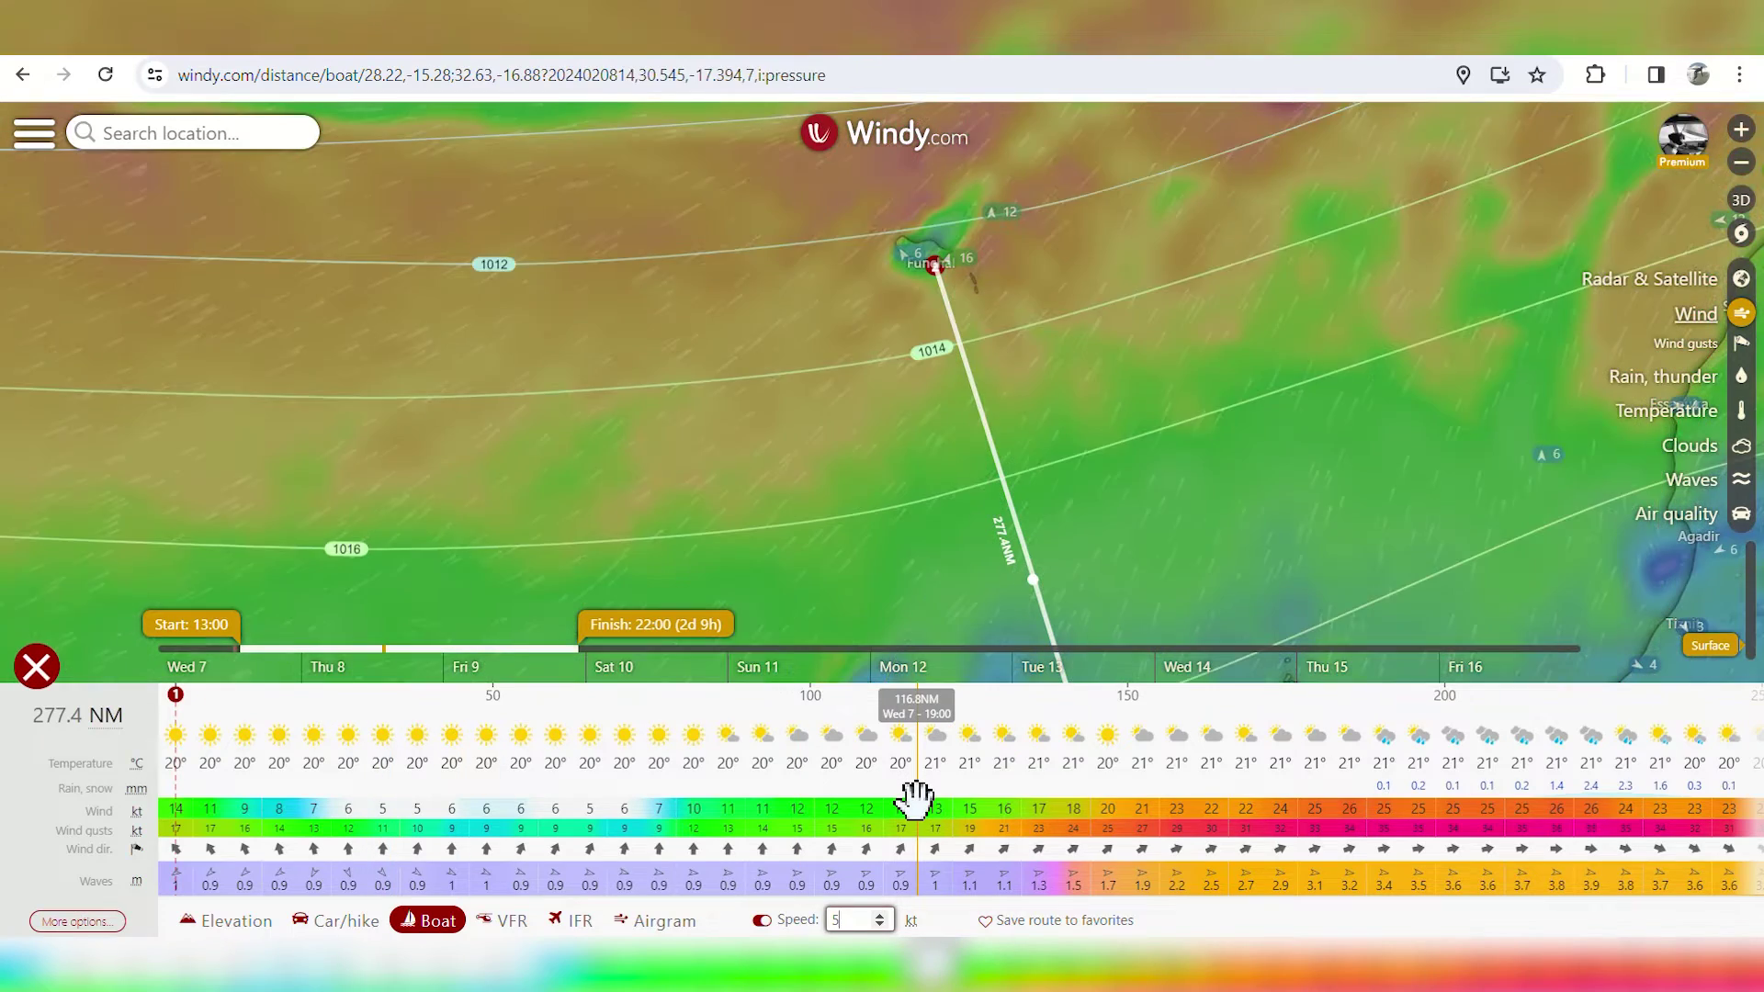
pyautogui.click(836, 920)
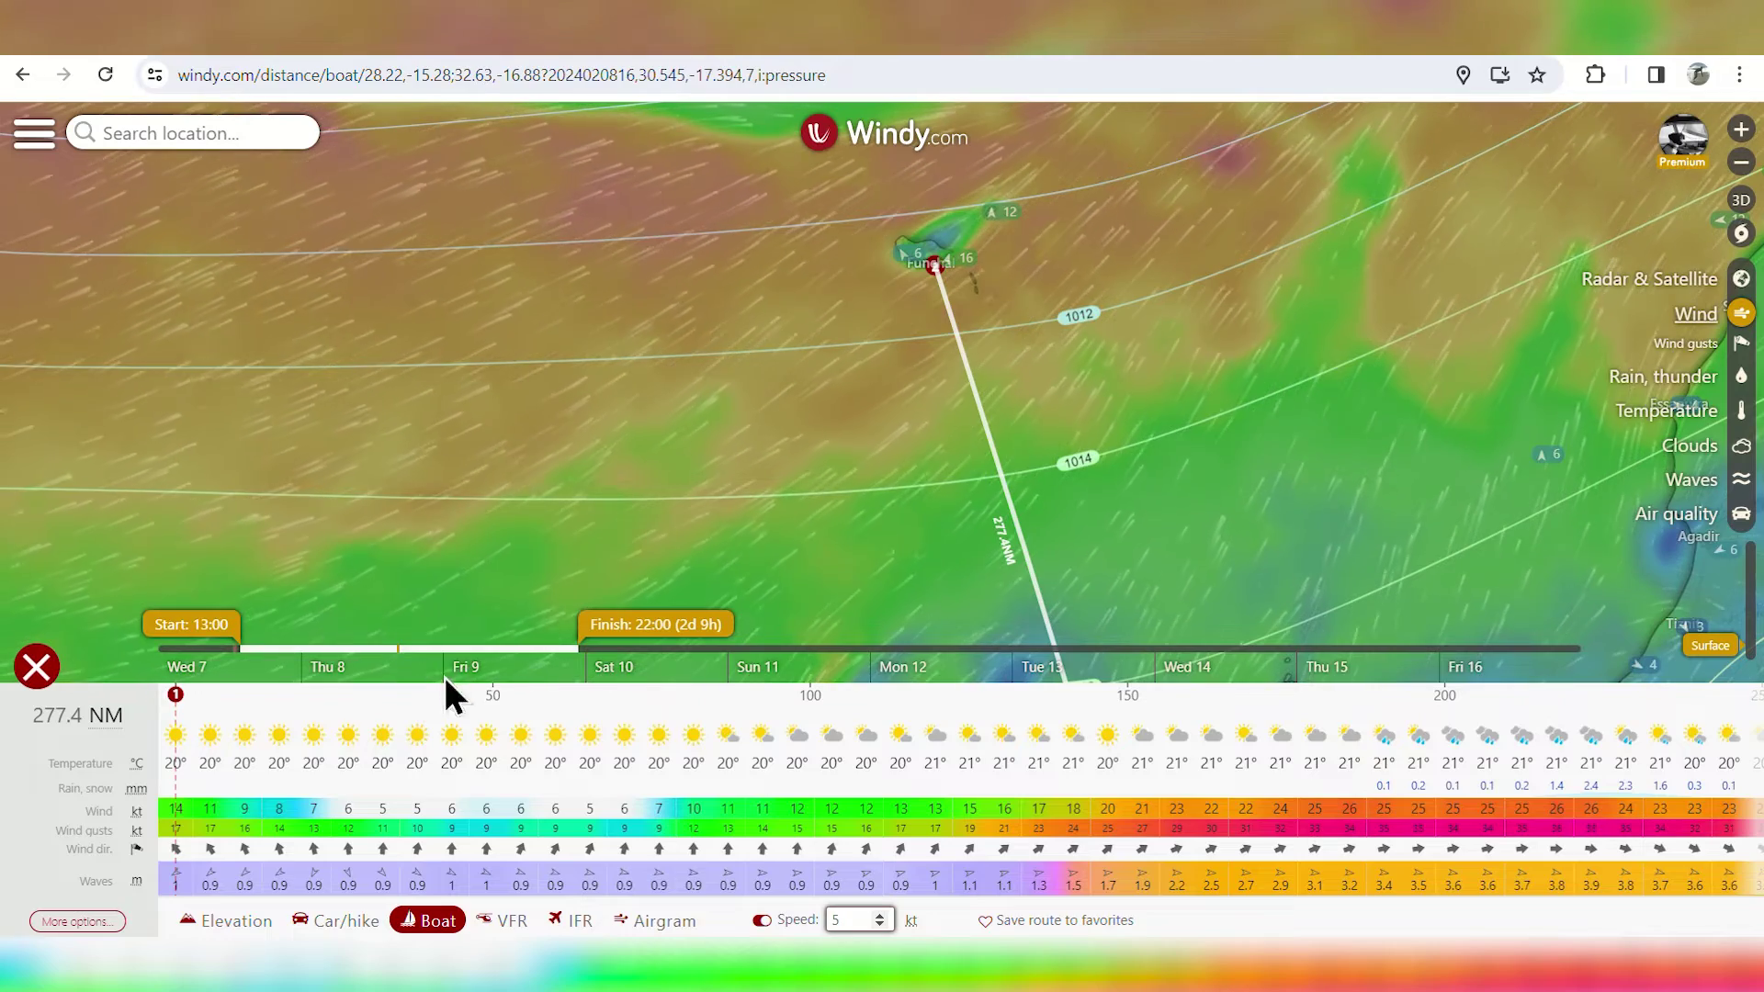
pyautogui.moveTo(197, 618); pyautogui.dragTo(253, 614)
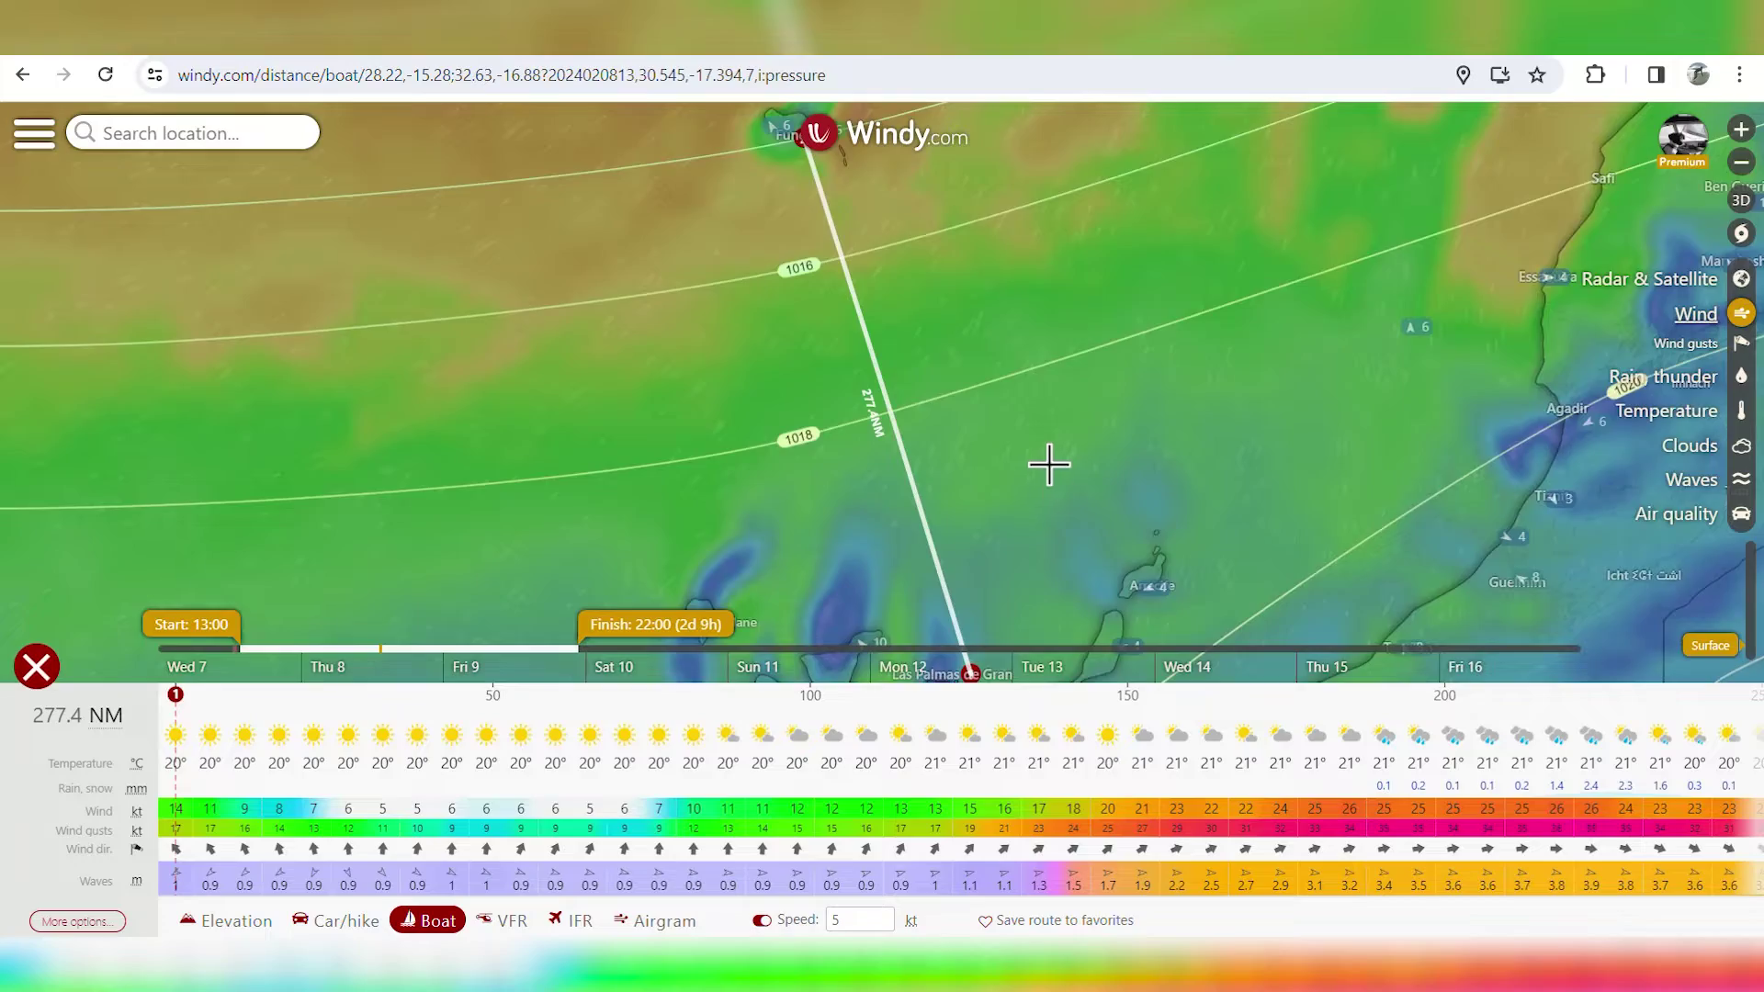
# - Examine wind, gusts and waves hour by hour along the first part of the route, leaving Gran Canaria on Wednesday 7
pyautogui.scroll(-1, 1049, 464)
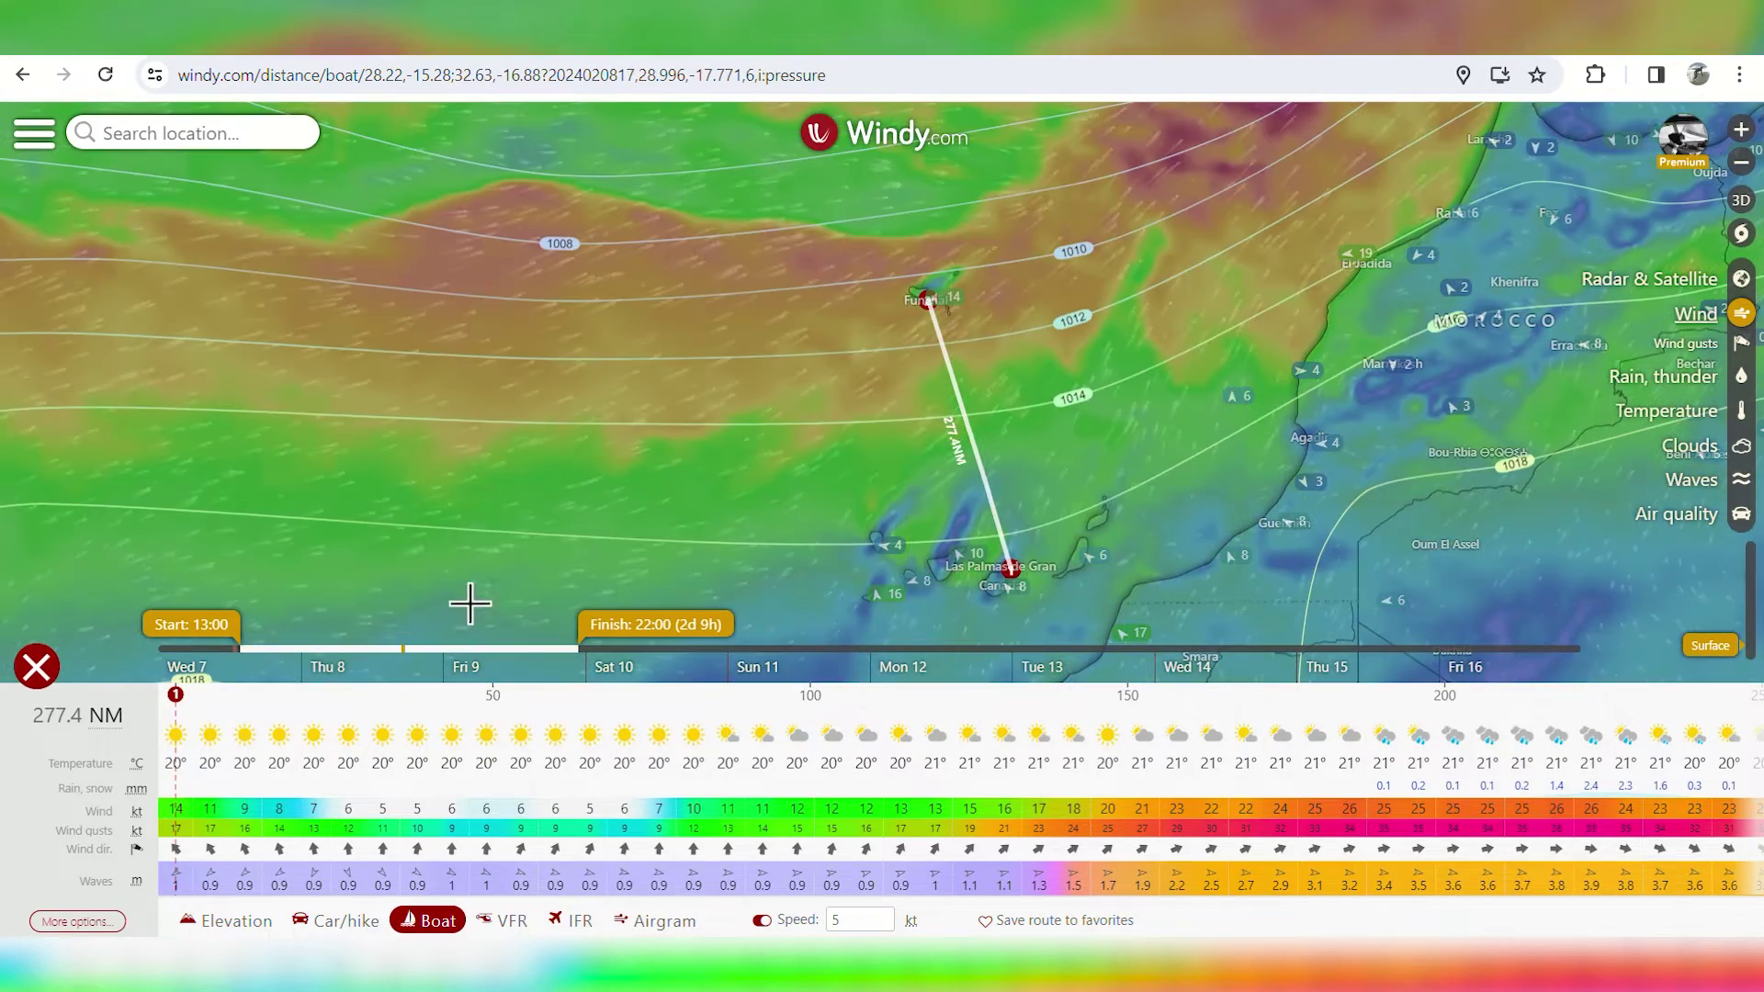
pyautogui.click(220, 733)
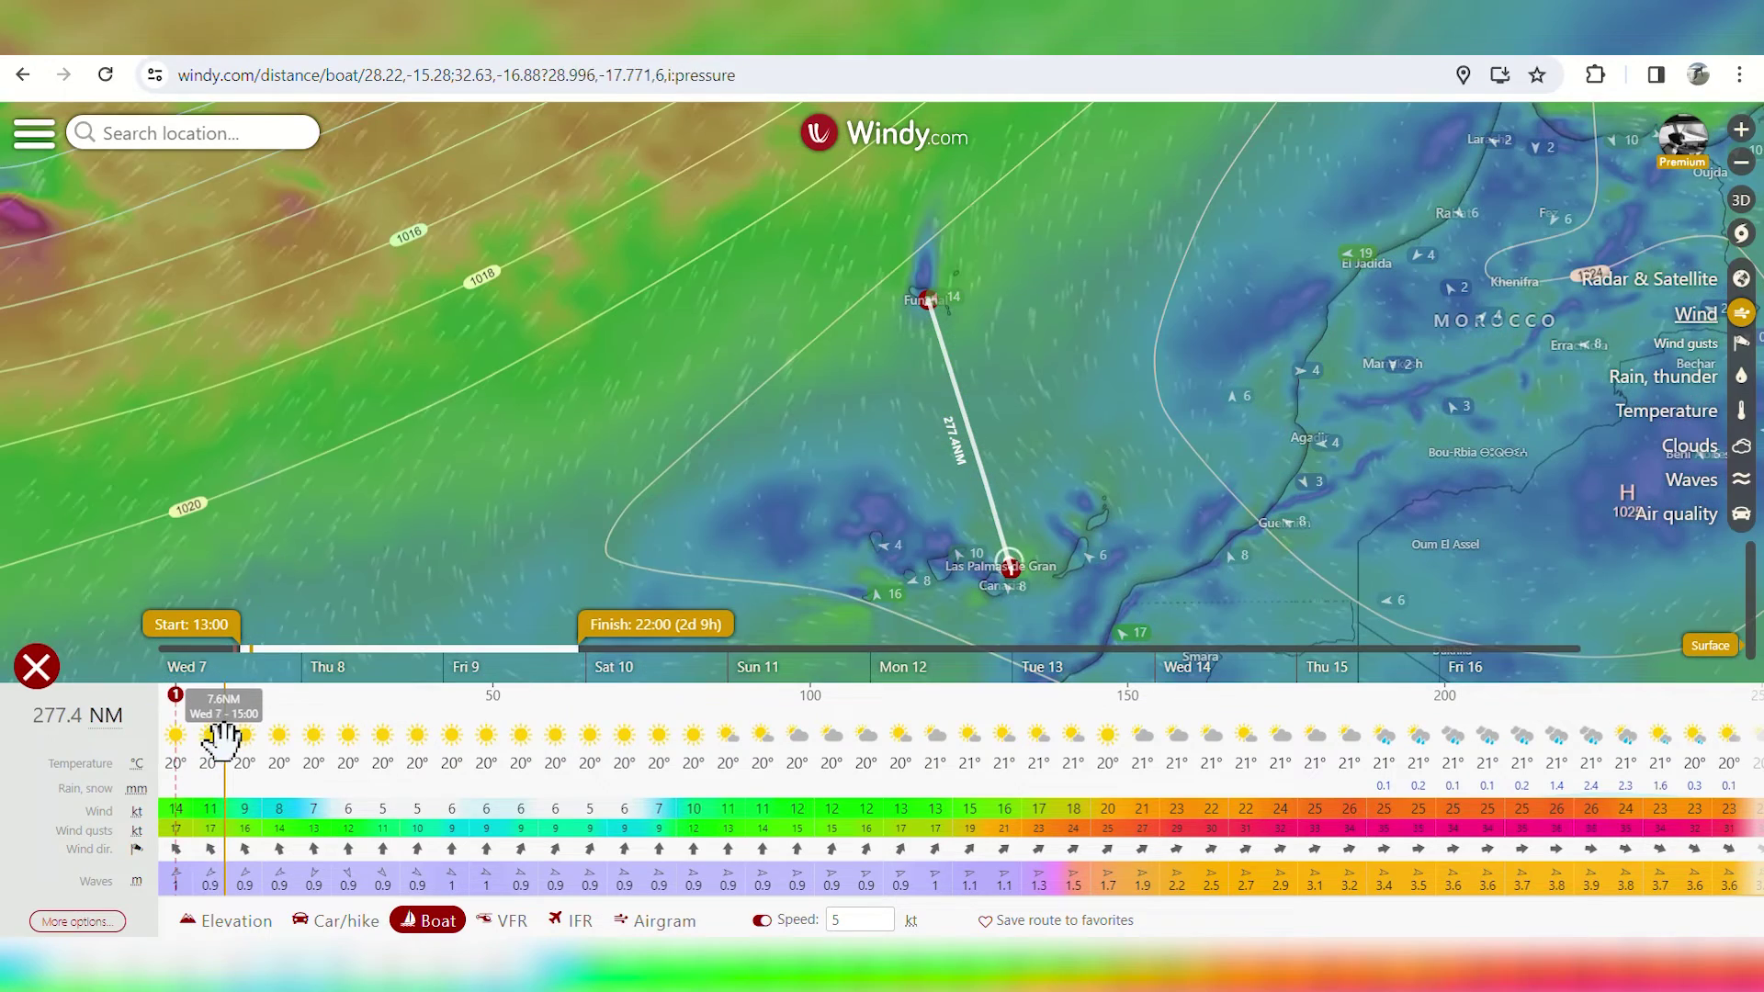
pyautogui.click(339, 741)
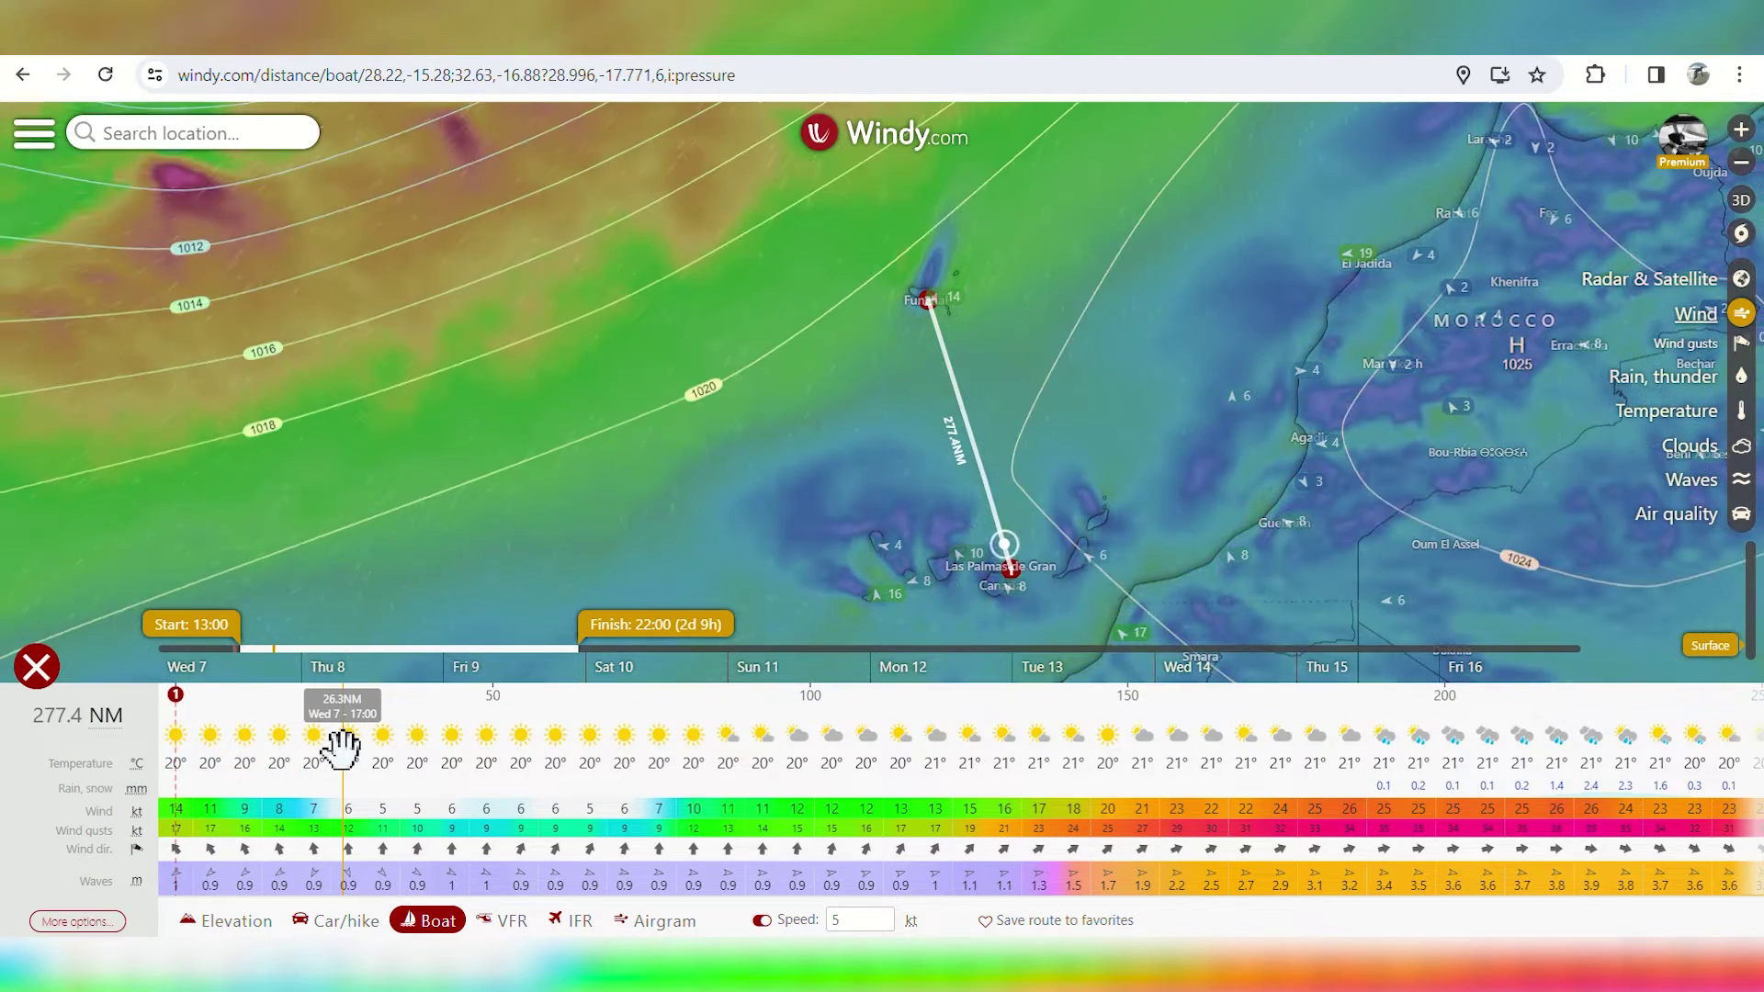
pyautogui.click(401, 770)
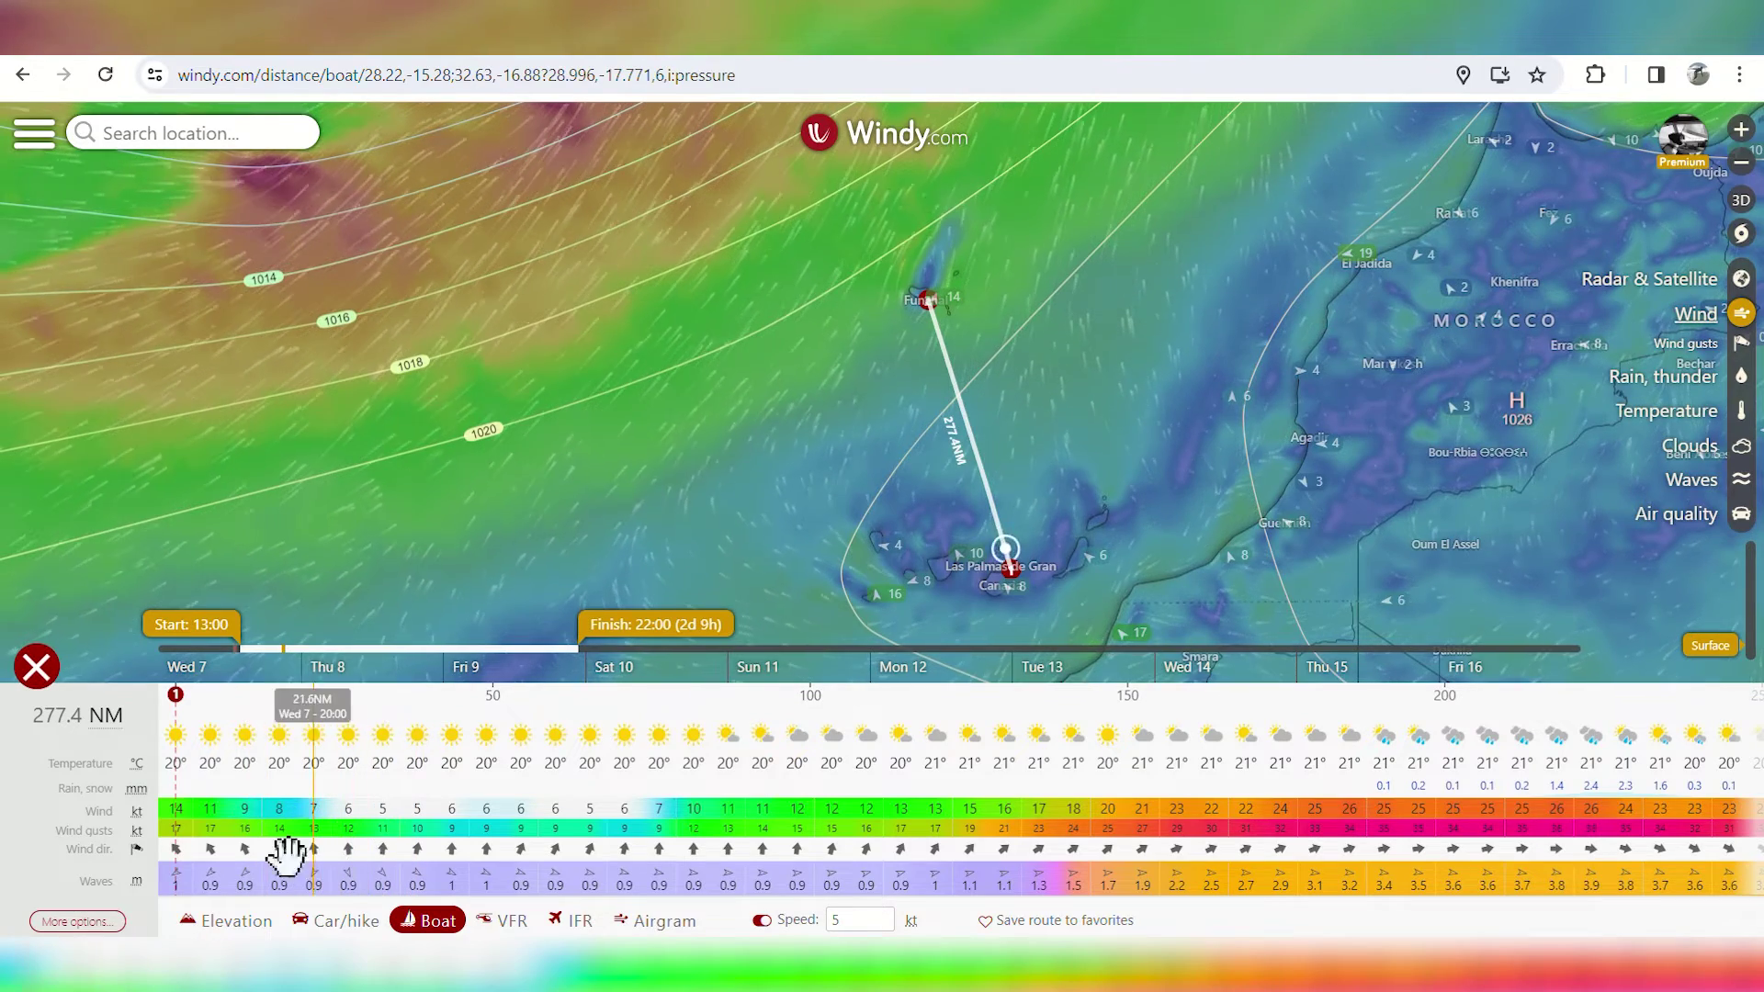
pyautogui.click(491, 838)
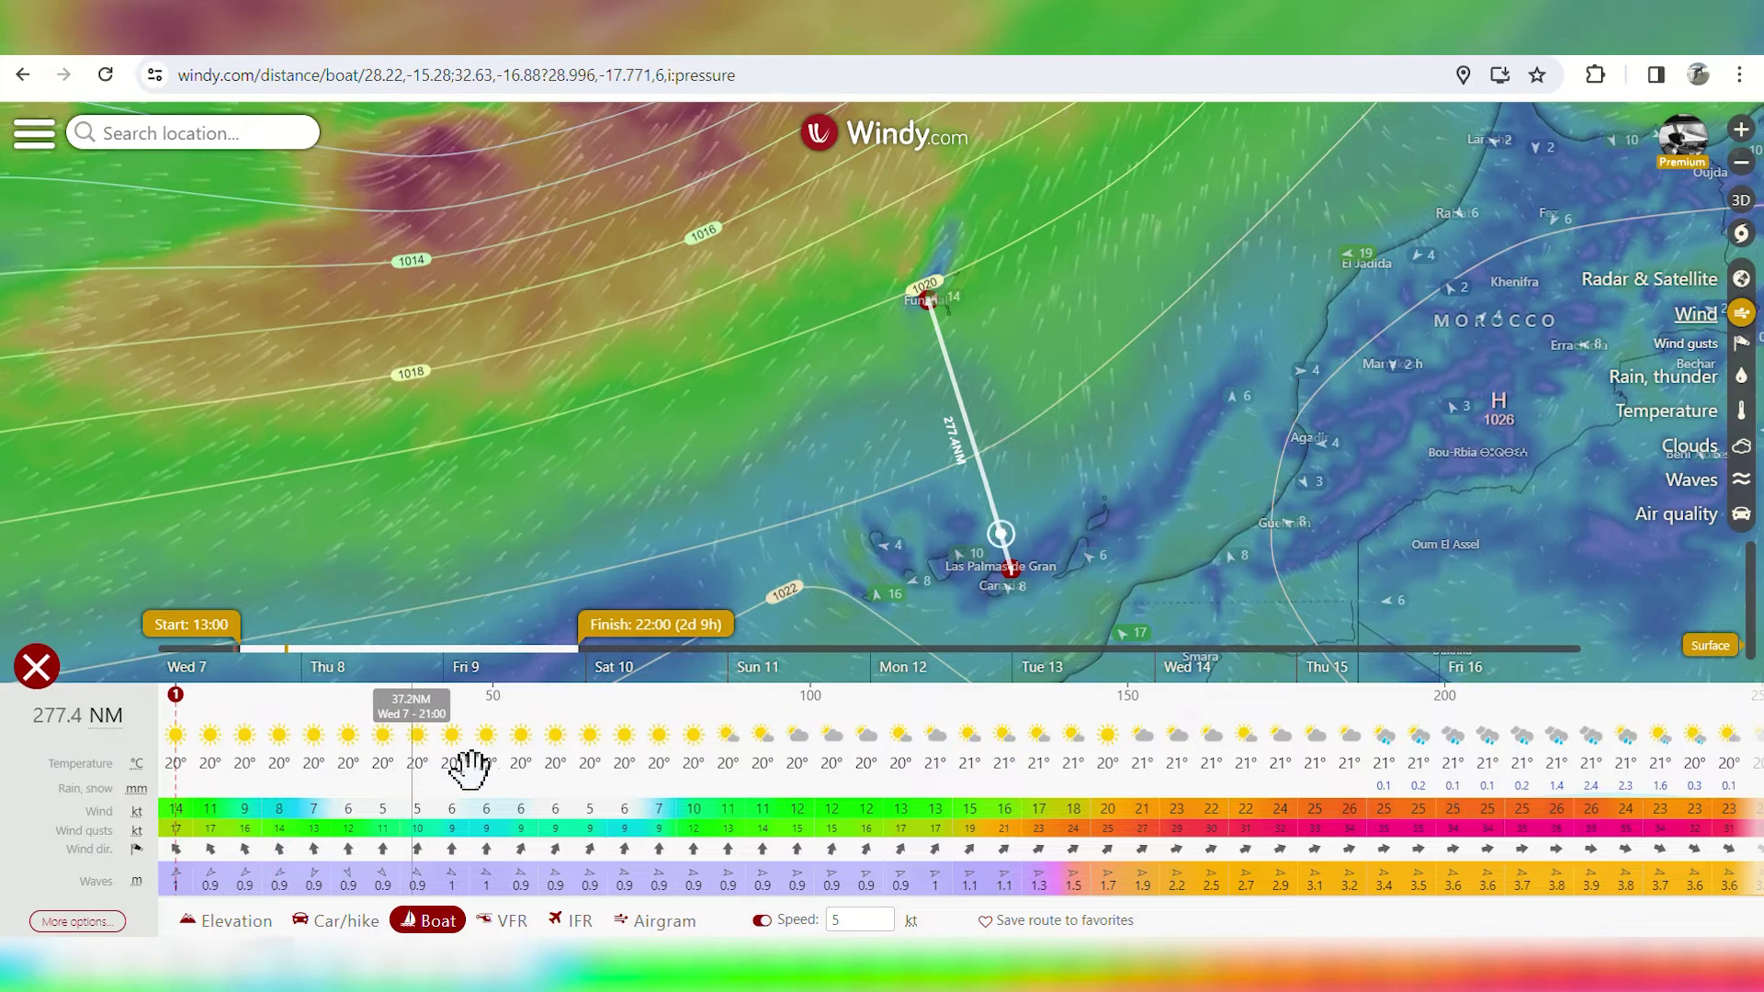
pyautogui.click(469, 758)
pyautogui.click(532, 759)
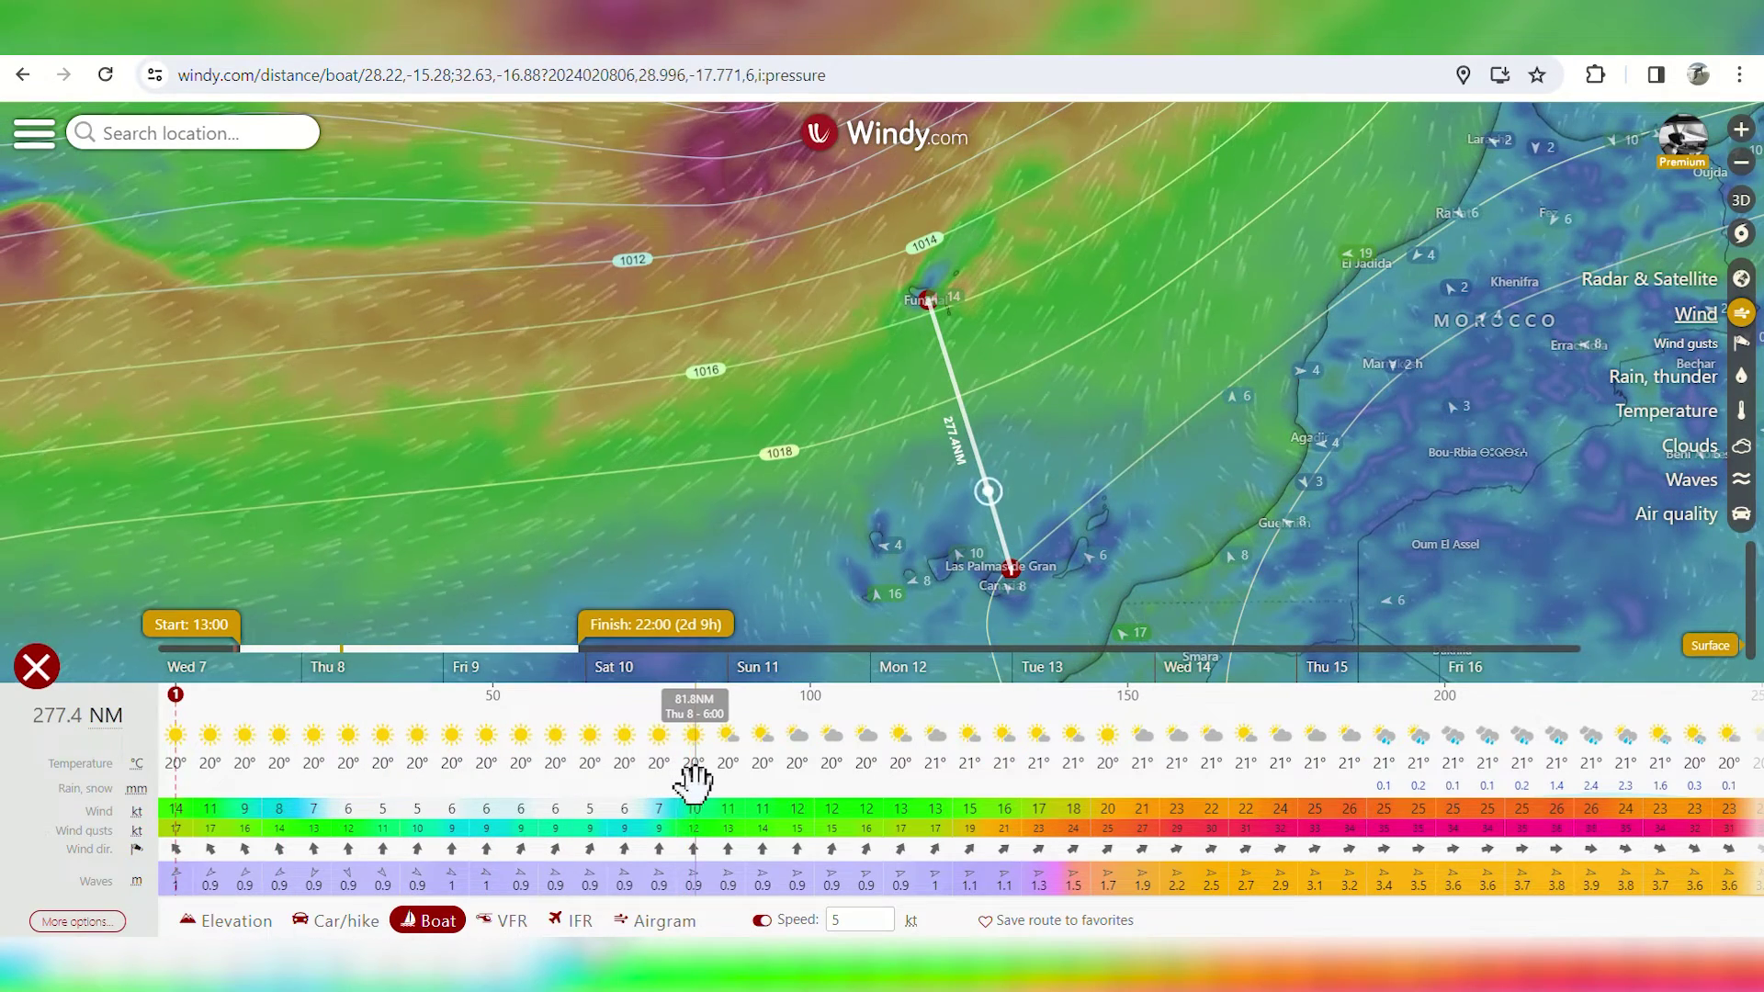
# - Examine the boat forecast along the middle of the route, from about 82 to 150 NM, on Thursday 8
pyautogui.click(713, 784)
pyautogui.click(734, 788)
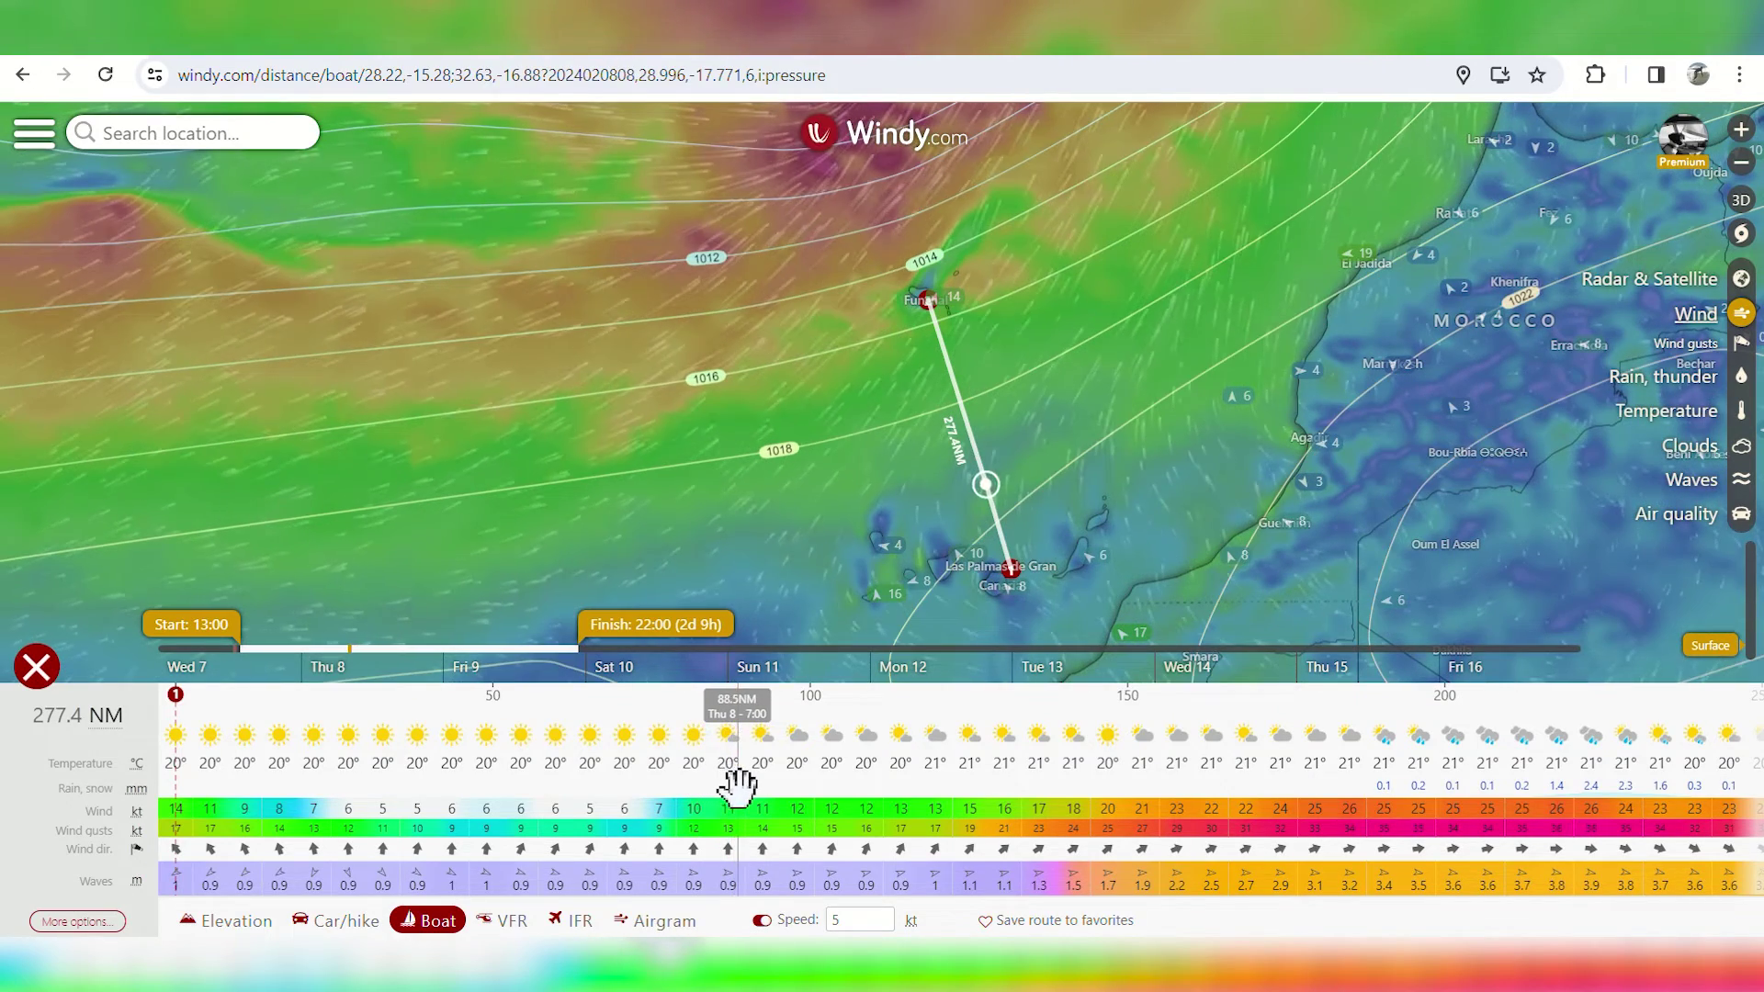
pyautogui.click(813, 792)
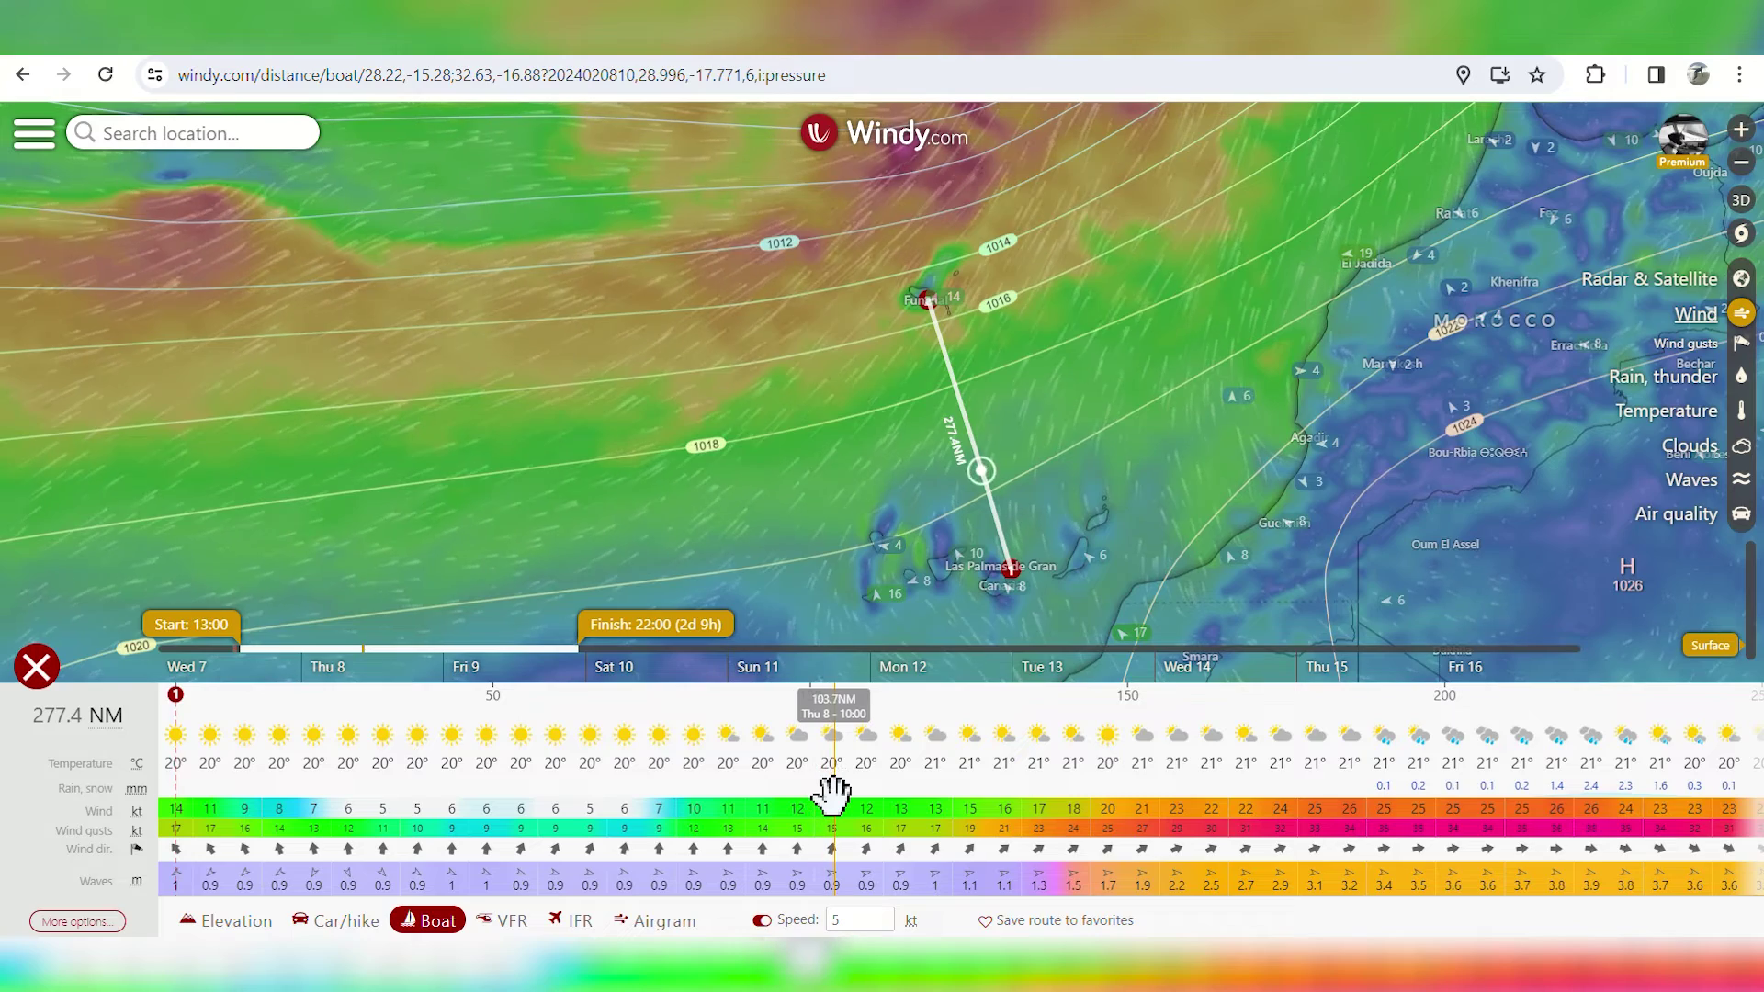
pyautogui.click(873, 795)
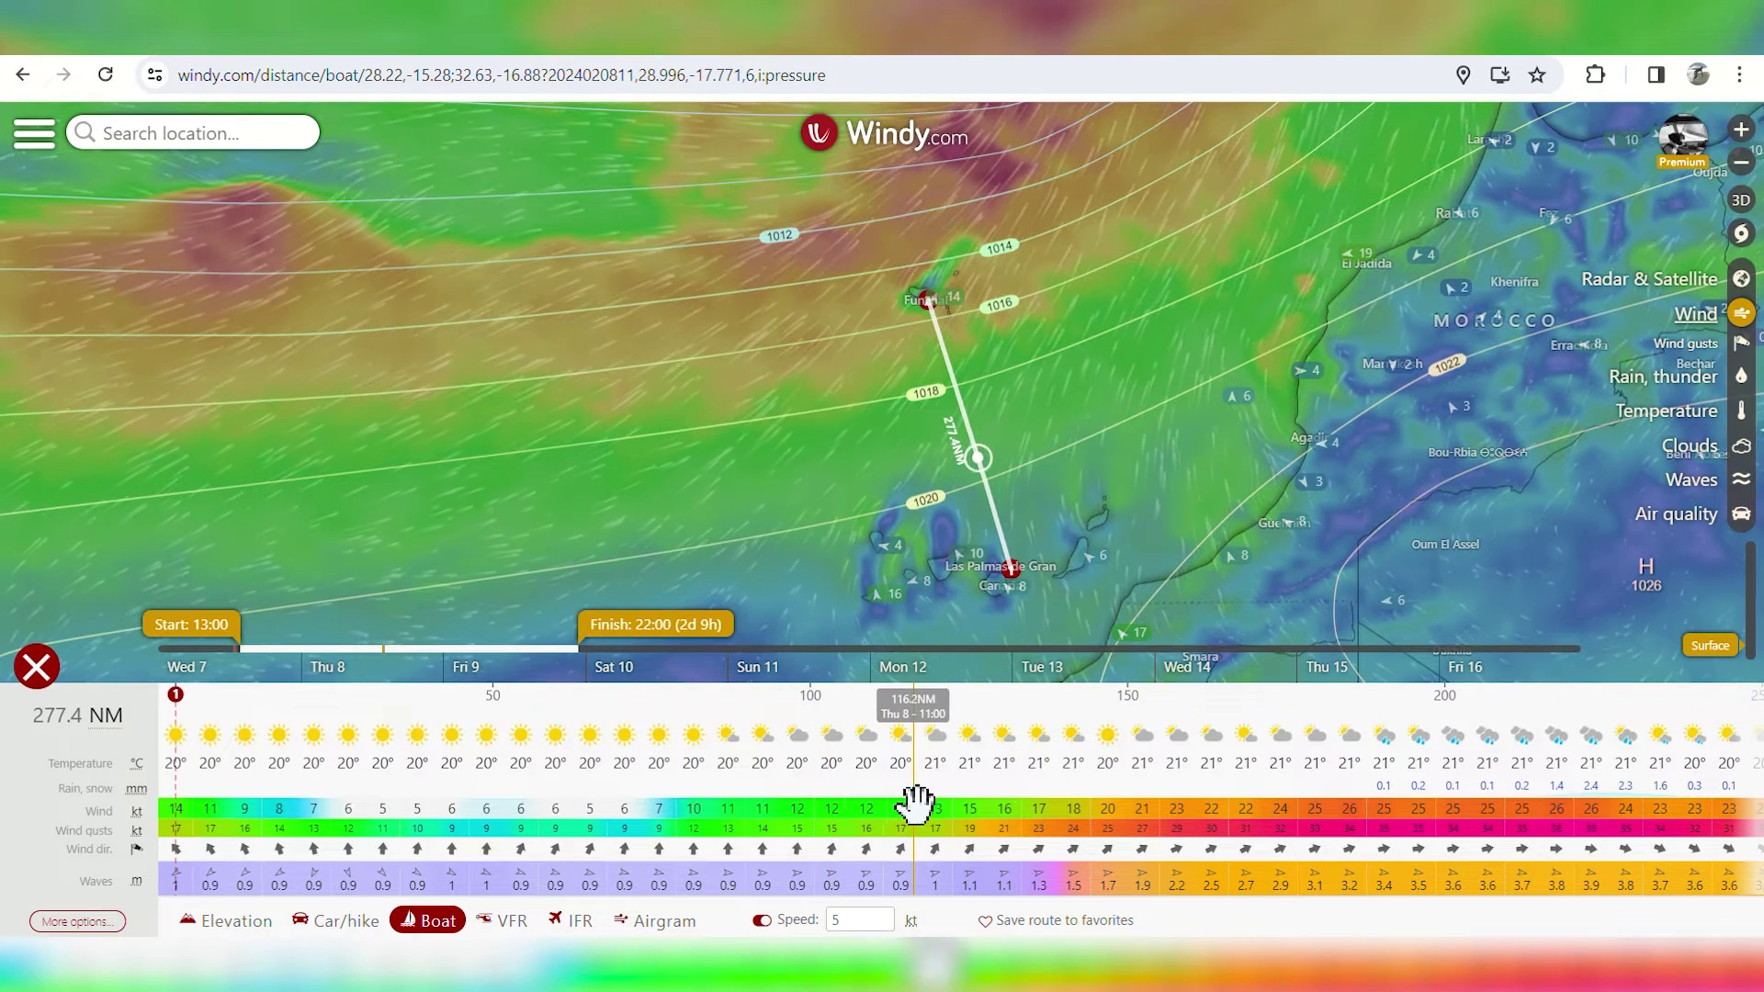
pyautogui.click(1001, 793)
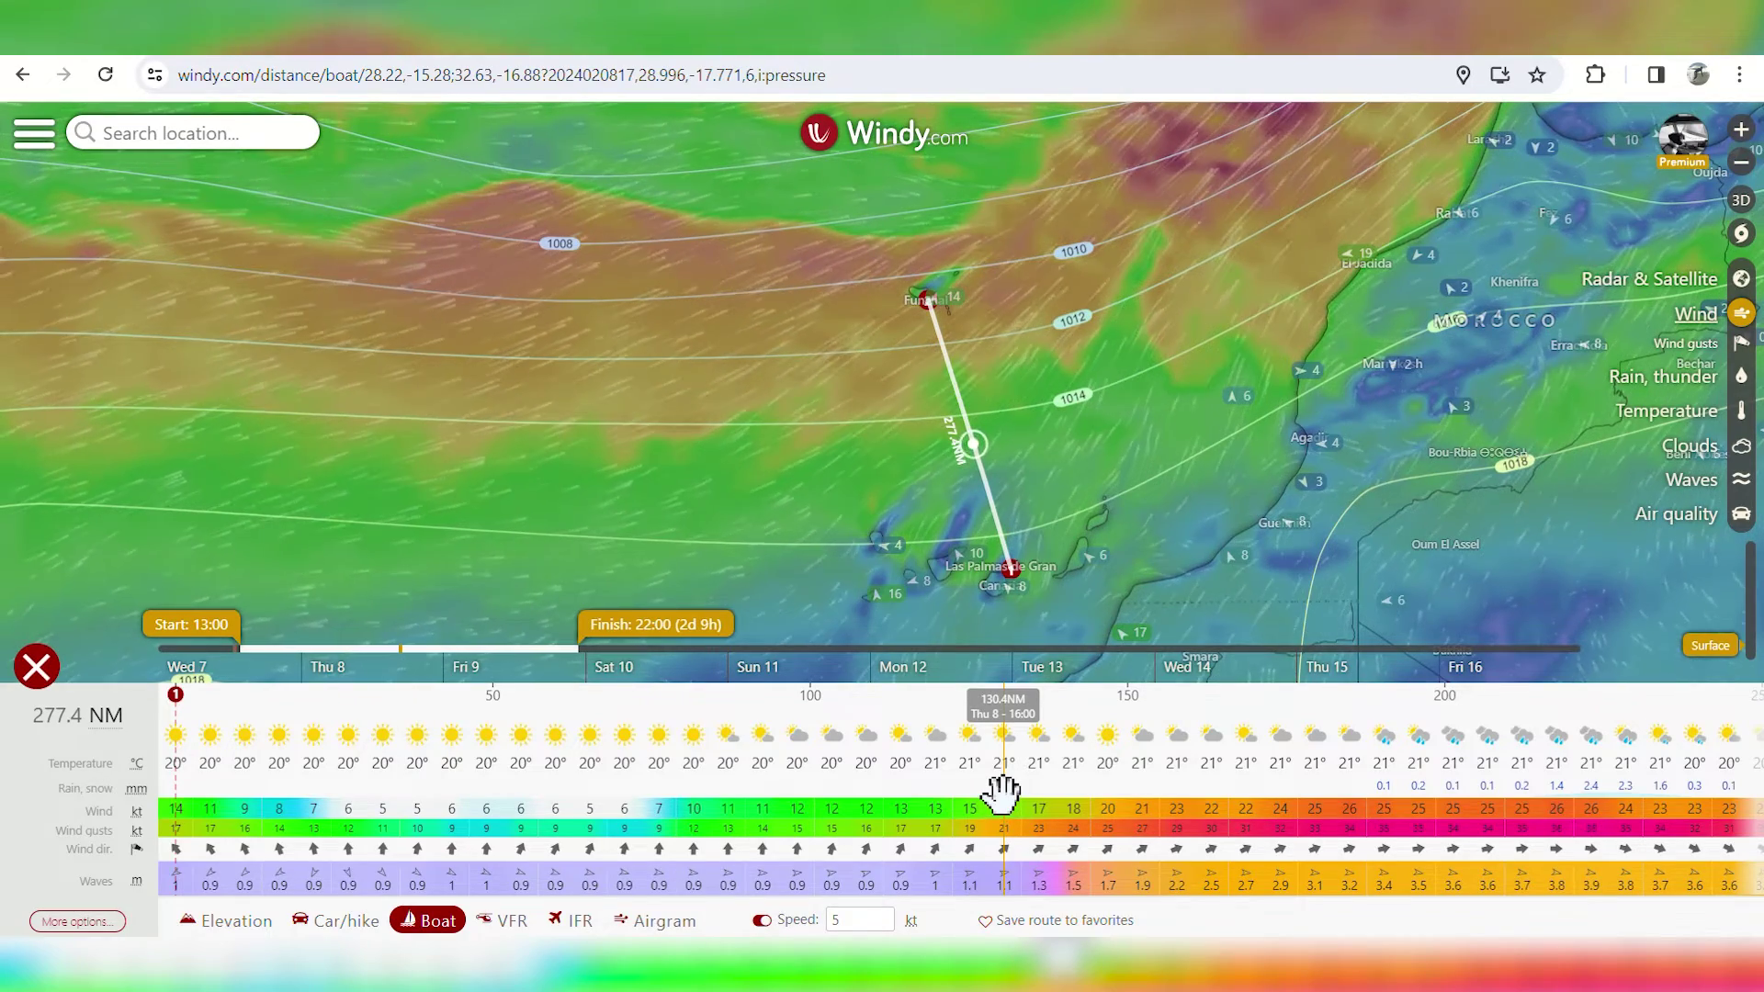
pyautogui.click(1066, 786)
pyautogui.click(1061, 786)
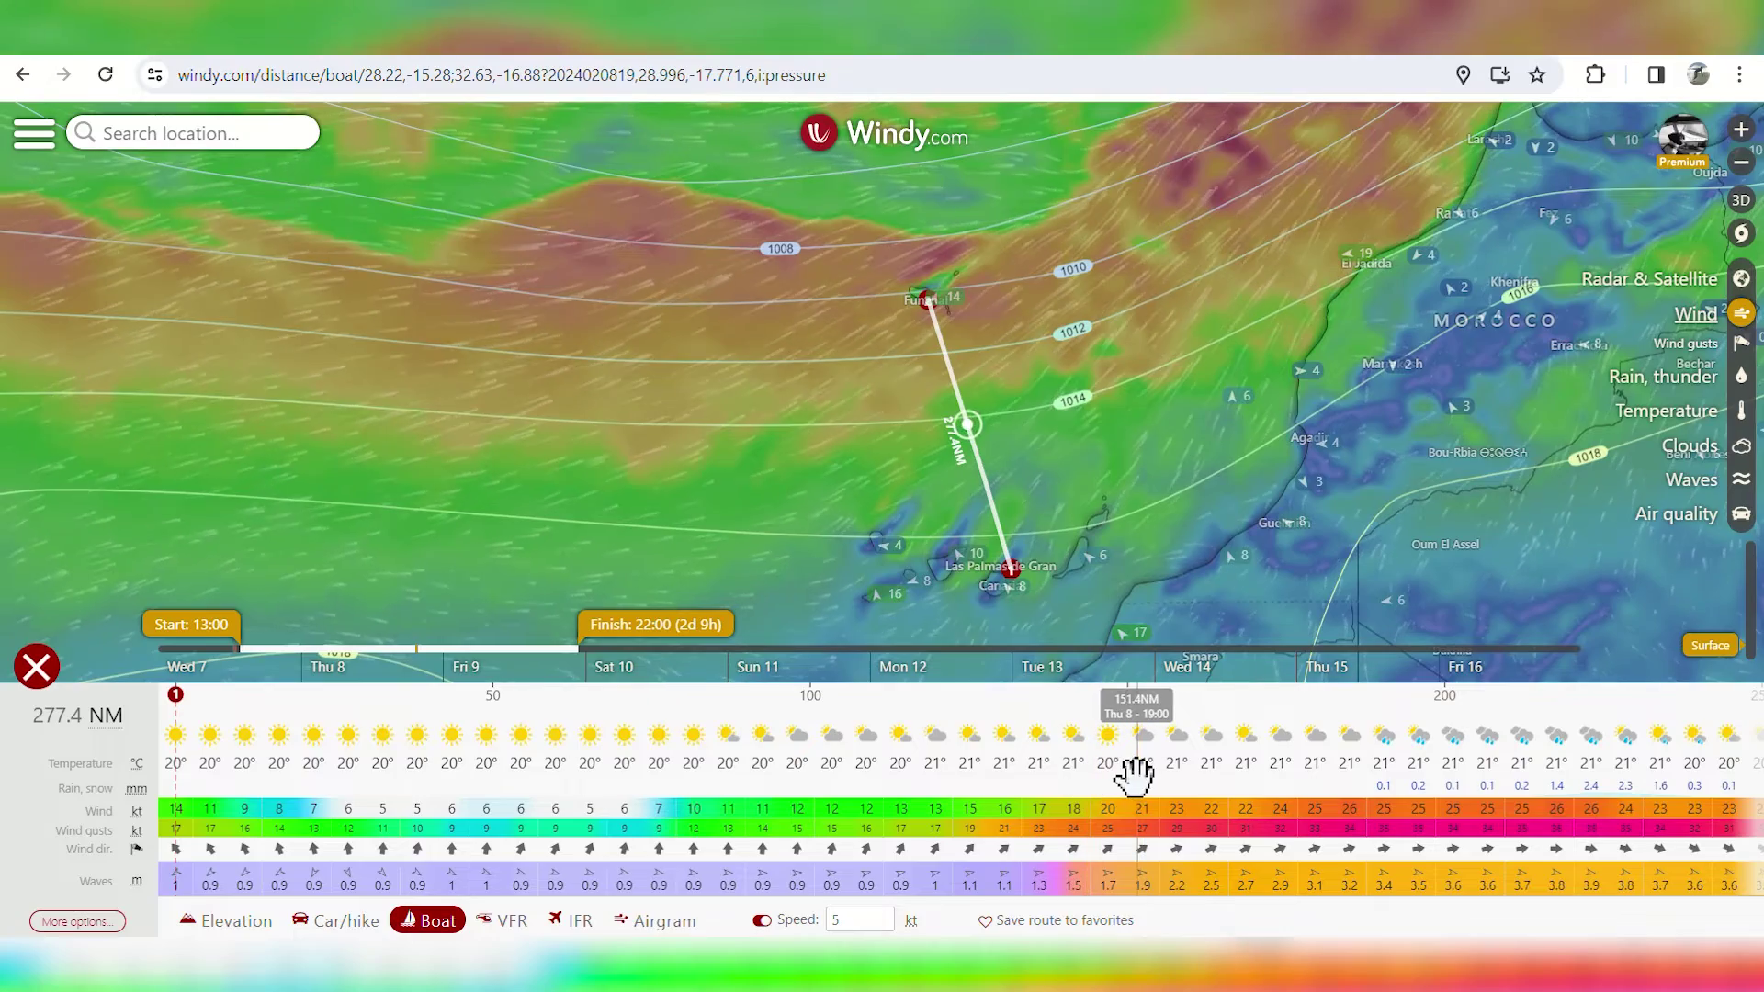
pyautogui.click(1128, 726)
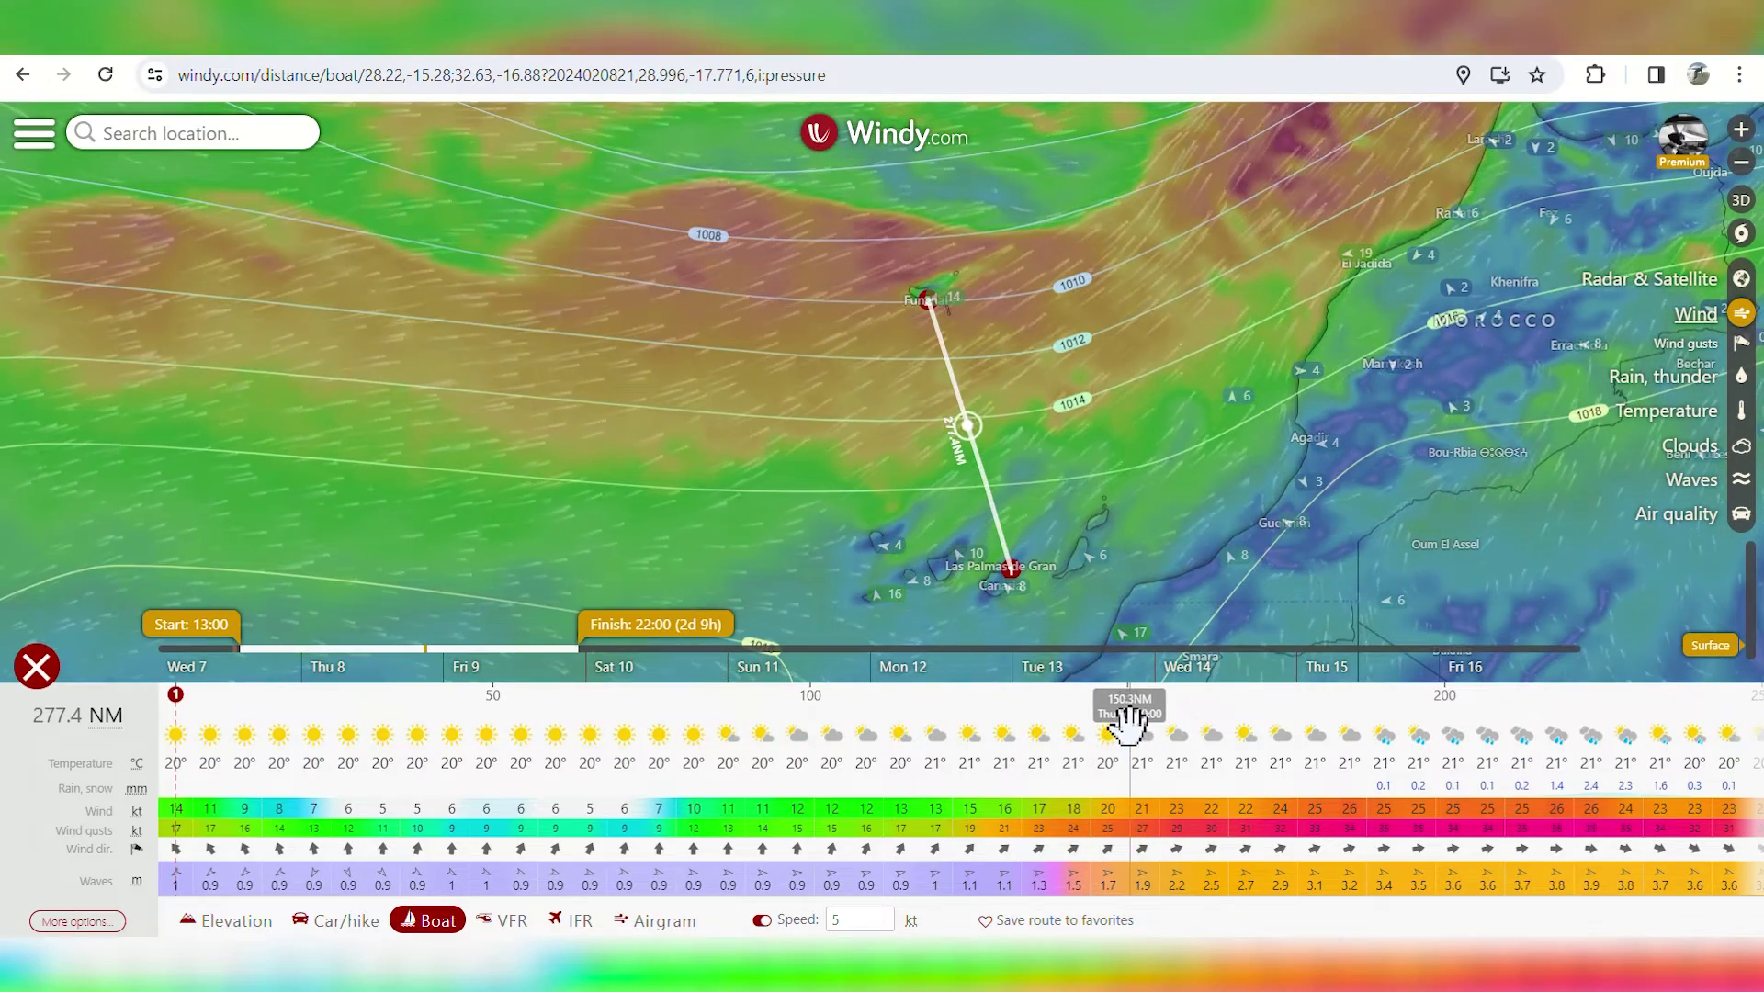
# - Examine the wind and pressure systems across the wider North Atlantic around the route for Thursday 8 evening
pyautogui.scroll(-2, 1022, 369)
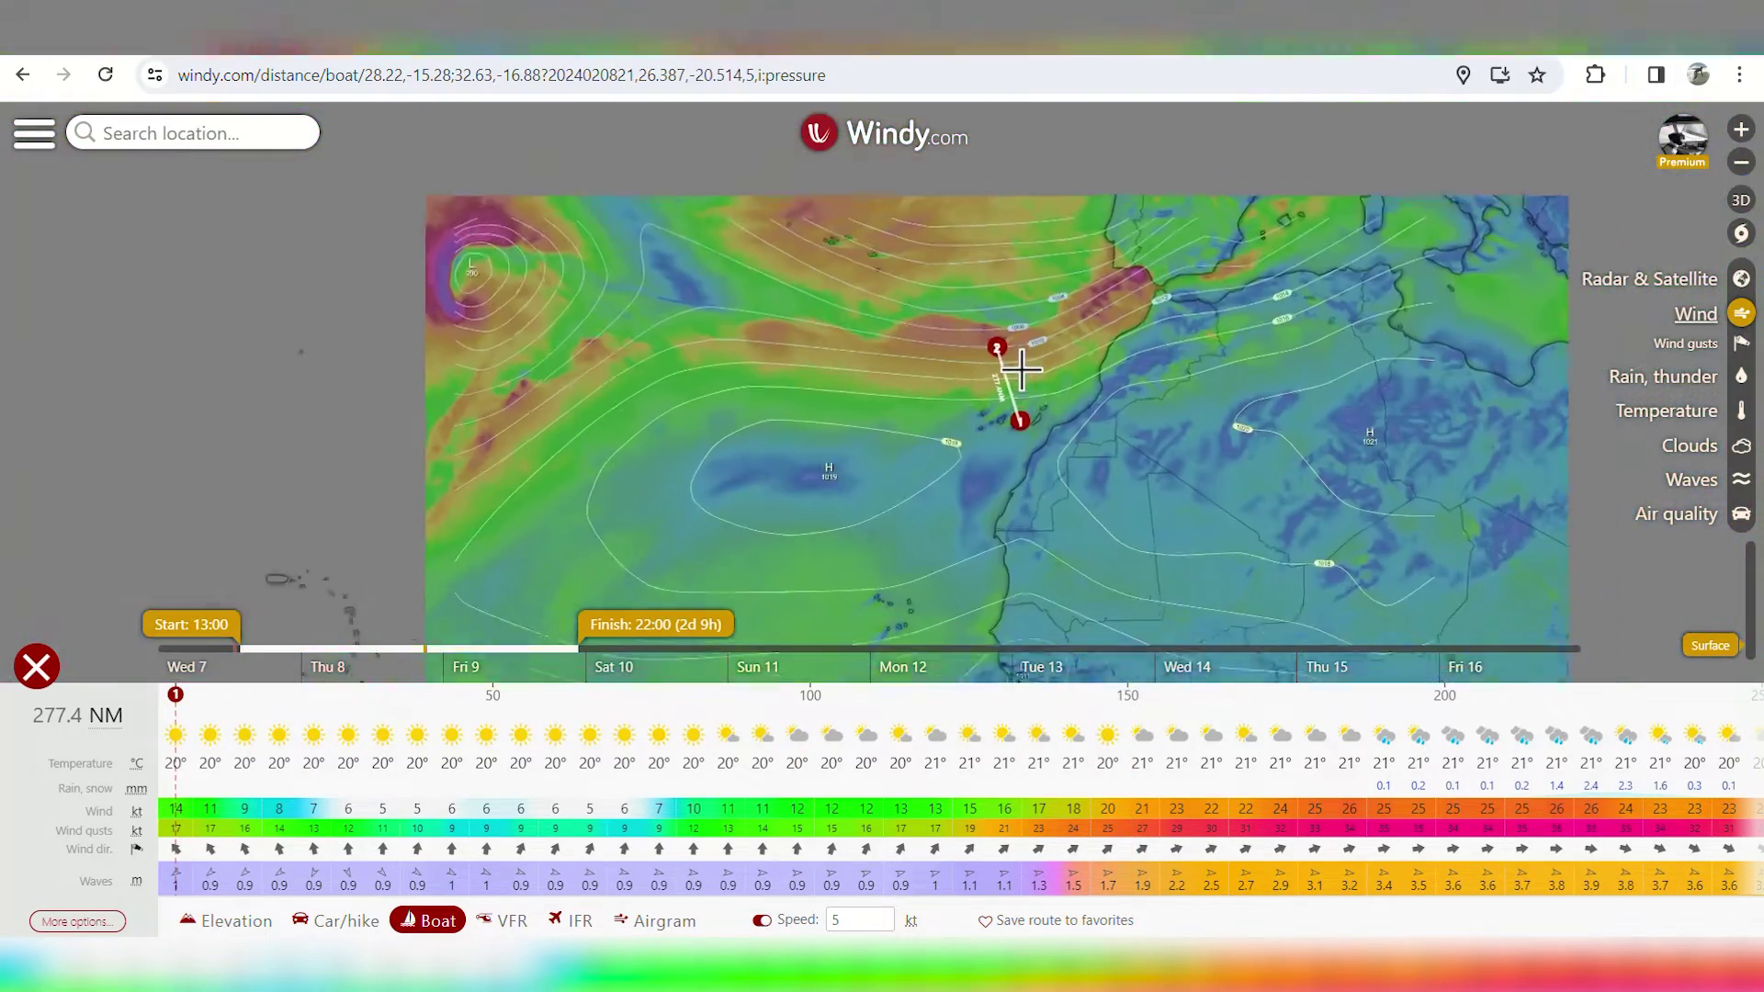
pyautogui.moveTo(988, 202); pyautogui.dragTo(982, 445)
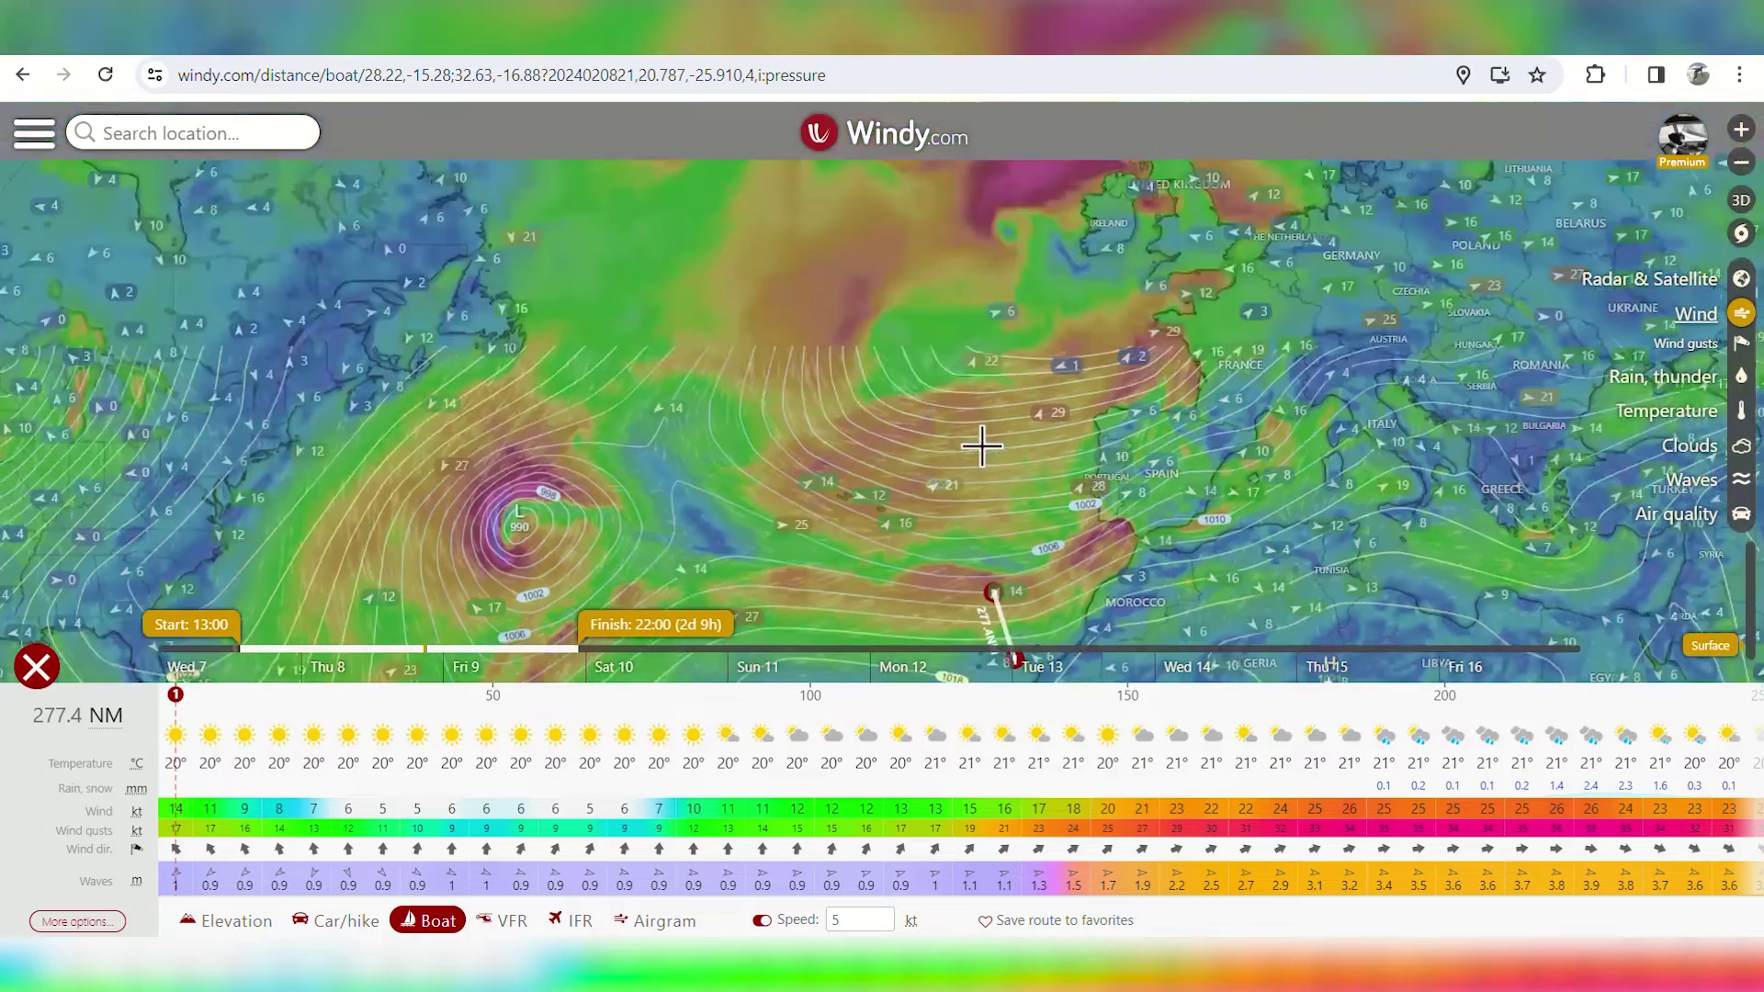
pyautogui.moveTo(959, 608); pyautogui.dragTo(905, 459)
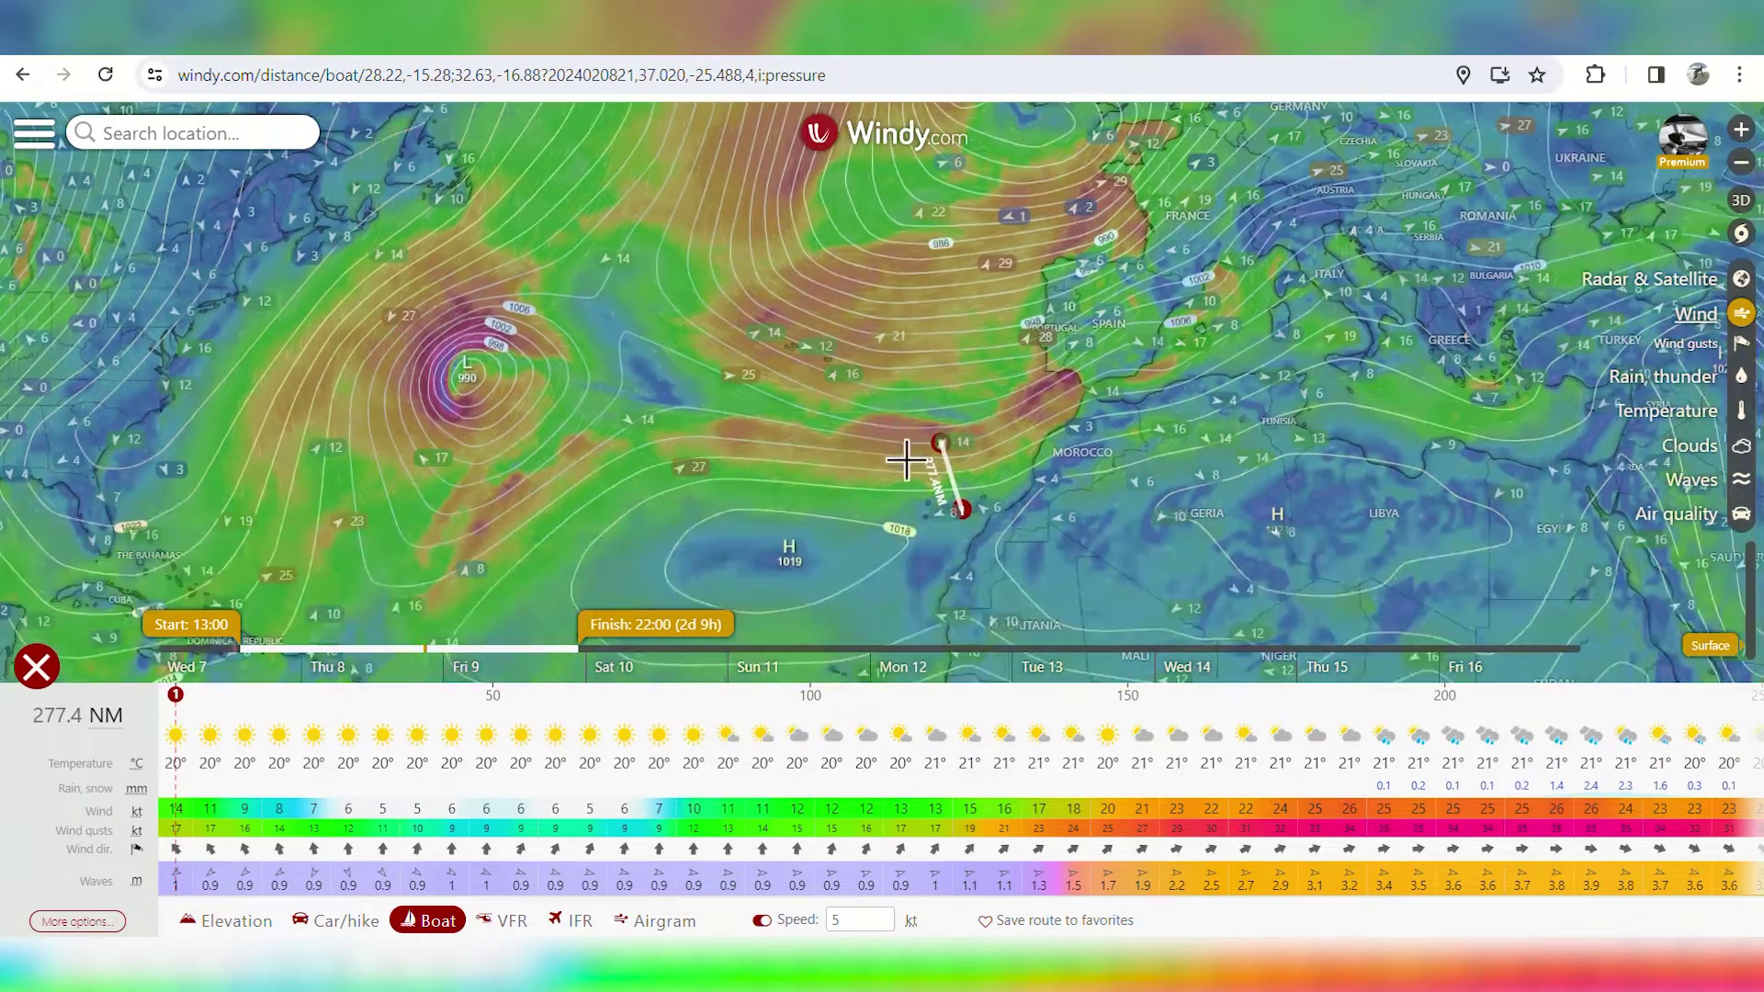
pyautogui.scroll(2, 937, 497)
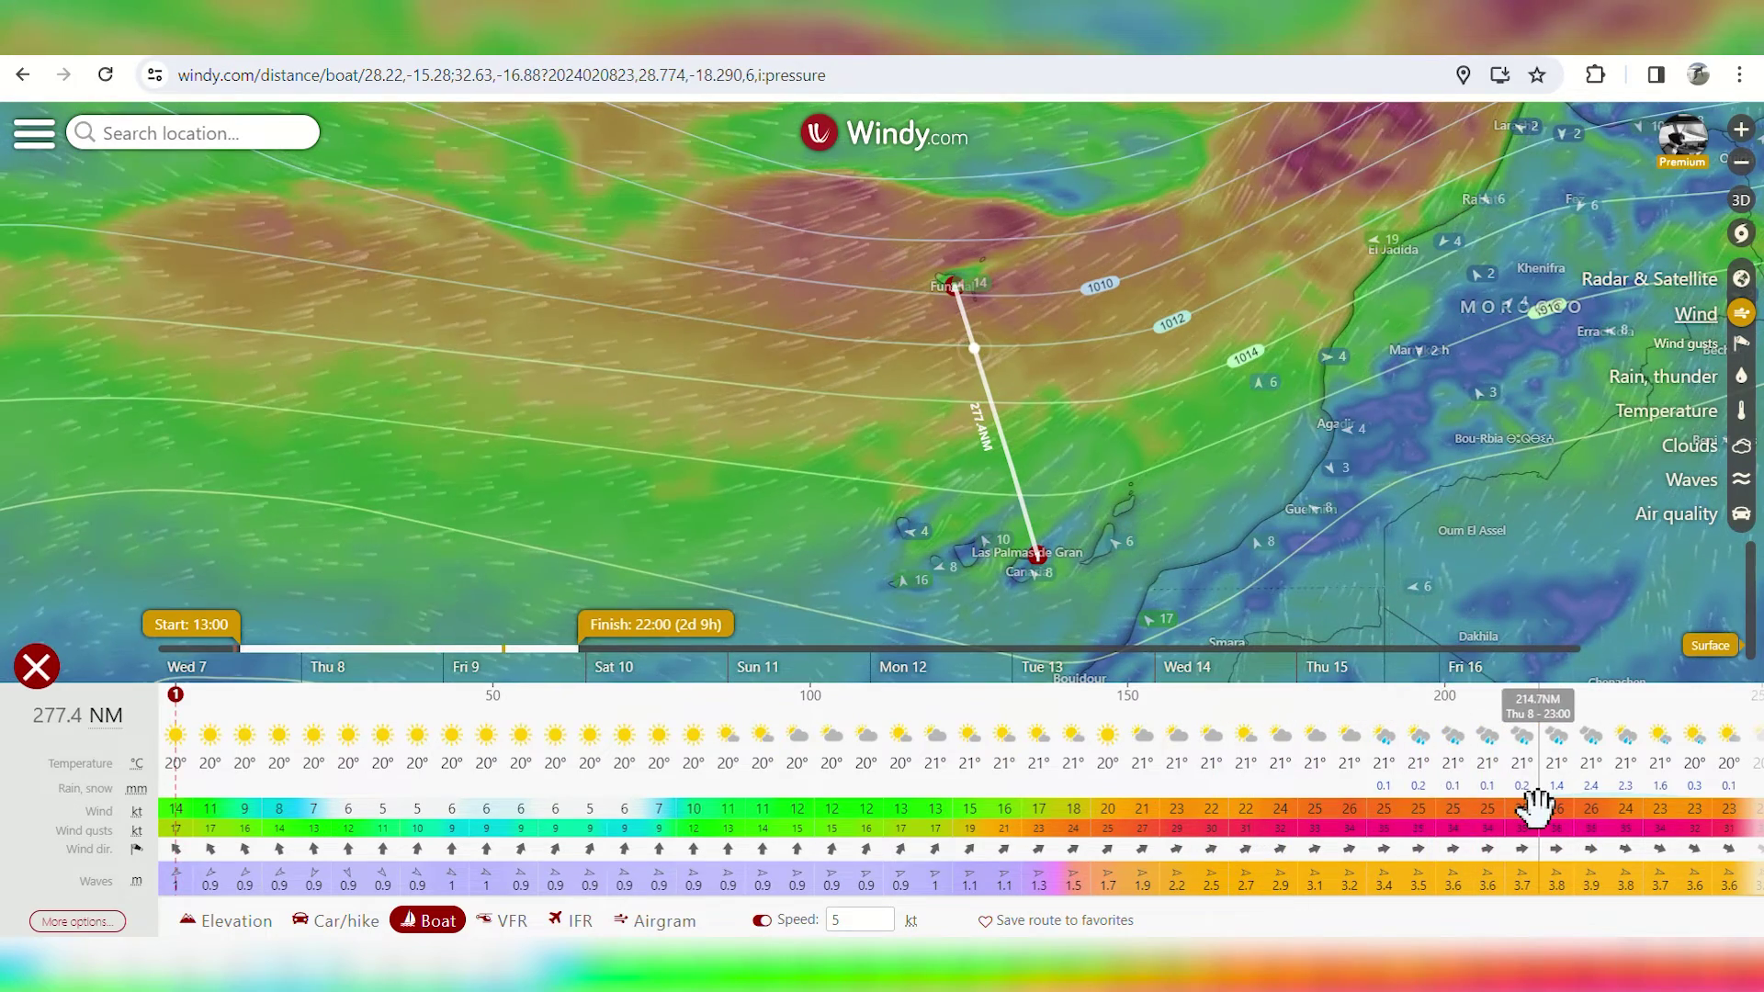
# - Compare the forecast for the final stretch to Madeira at boat speeds of 5, 8 and 3 kt
pyautogui.moveTo(1639, 808); pyautogui.dragTo(1488, 808)
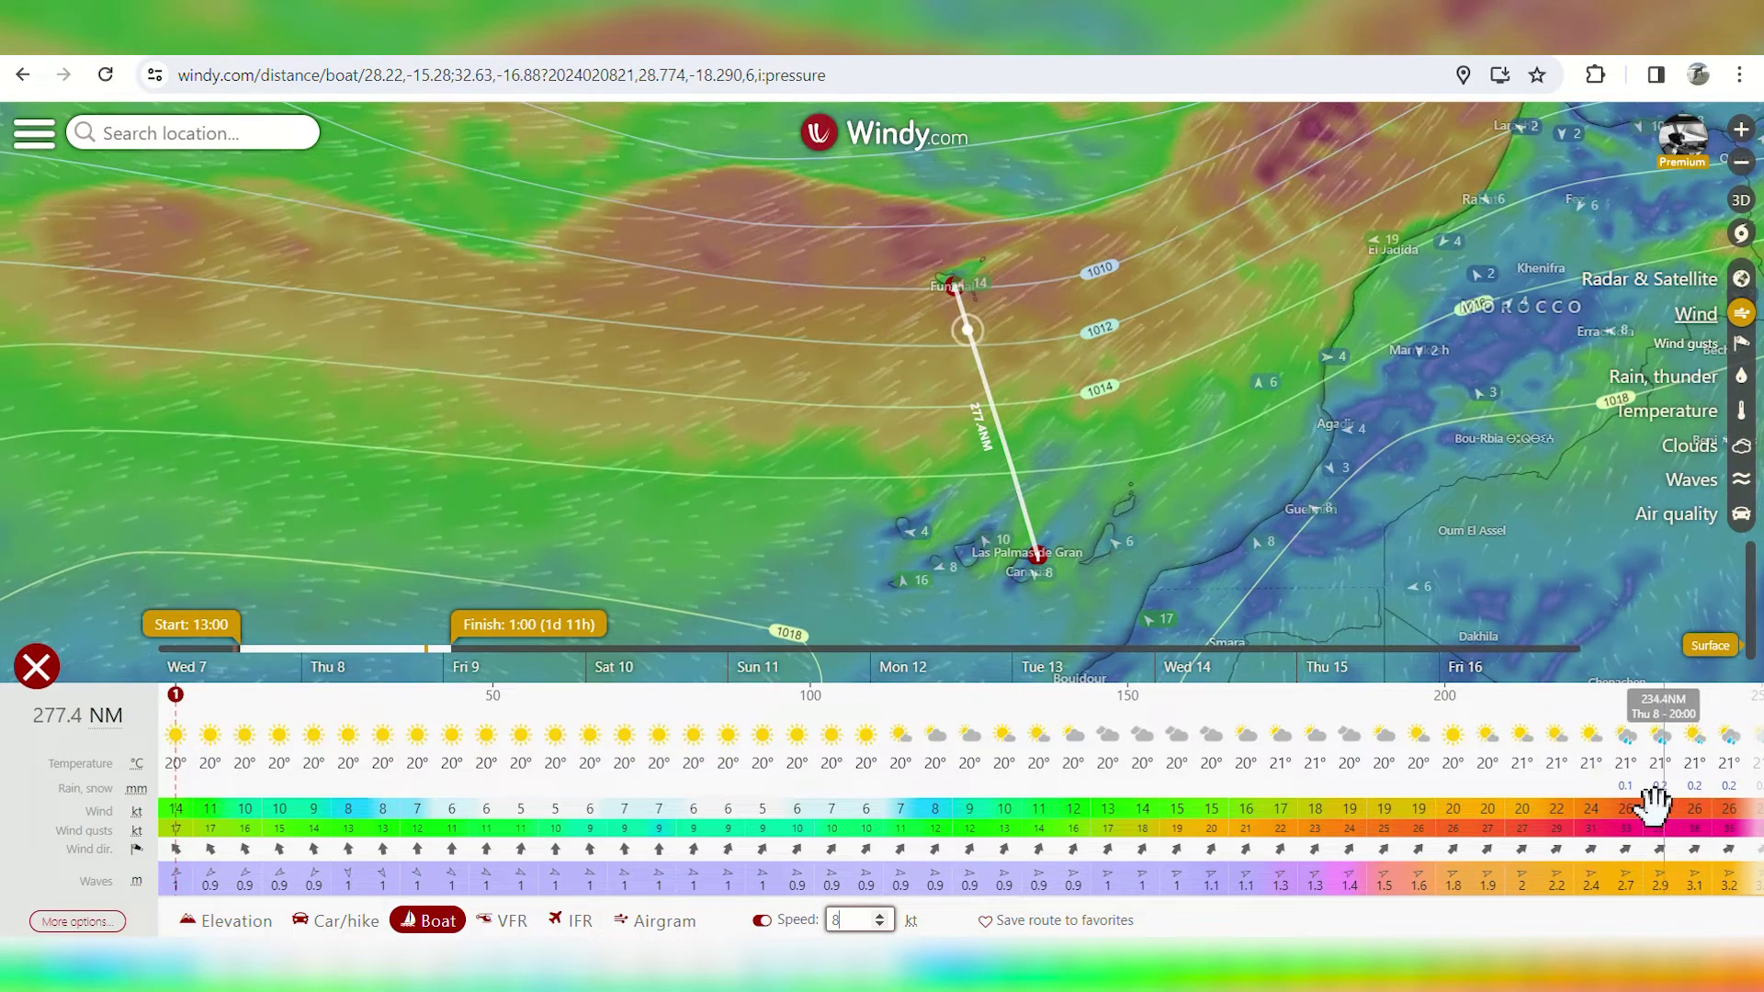
pyautogui.moveTo(1673, 808); pyautogui.dragTo(1500, 814)
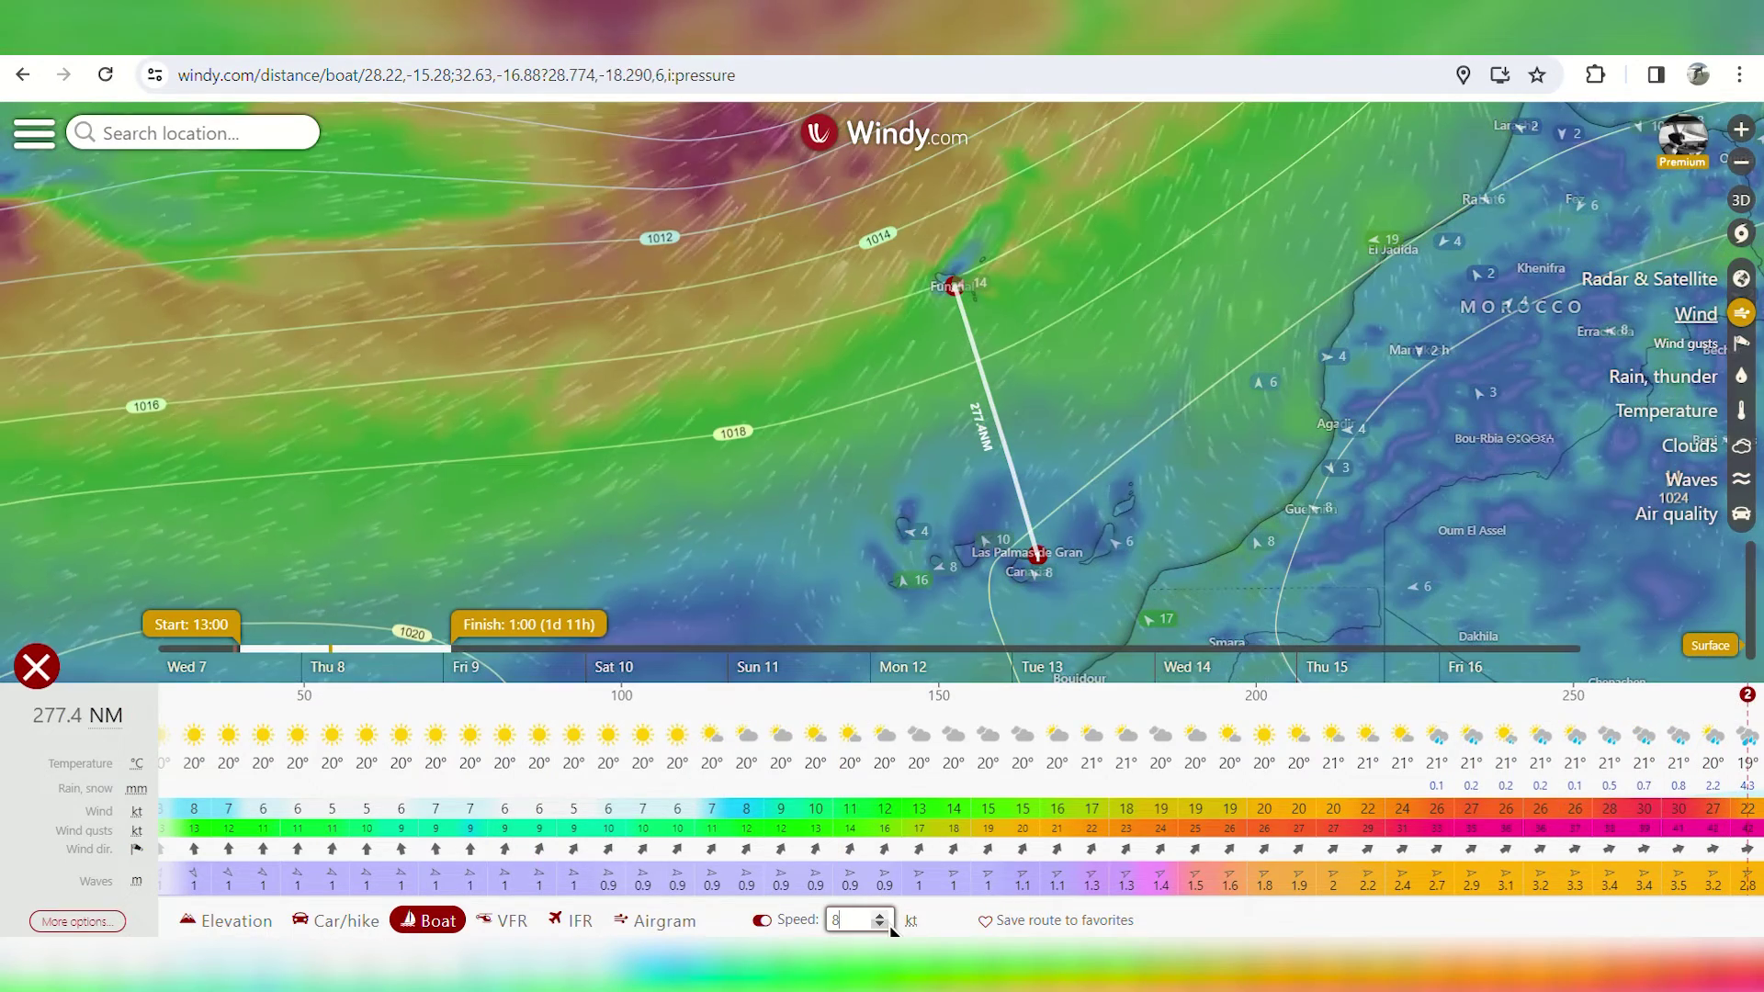
pyautogui.click(880, 926)
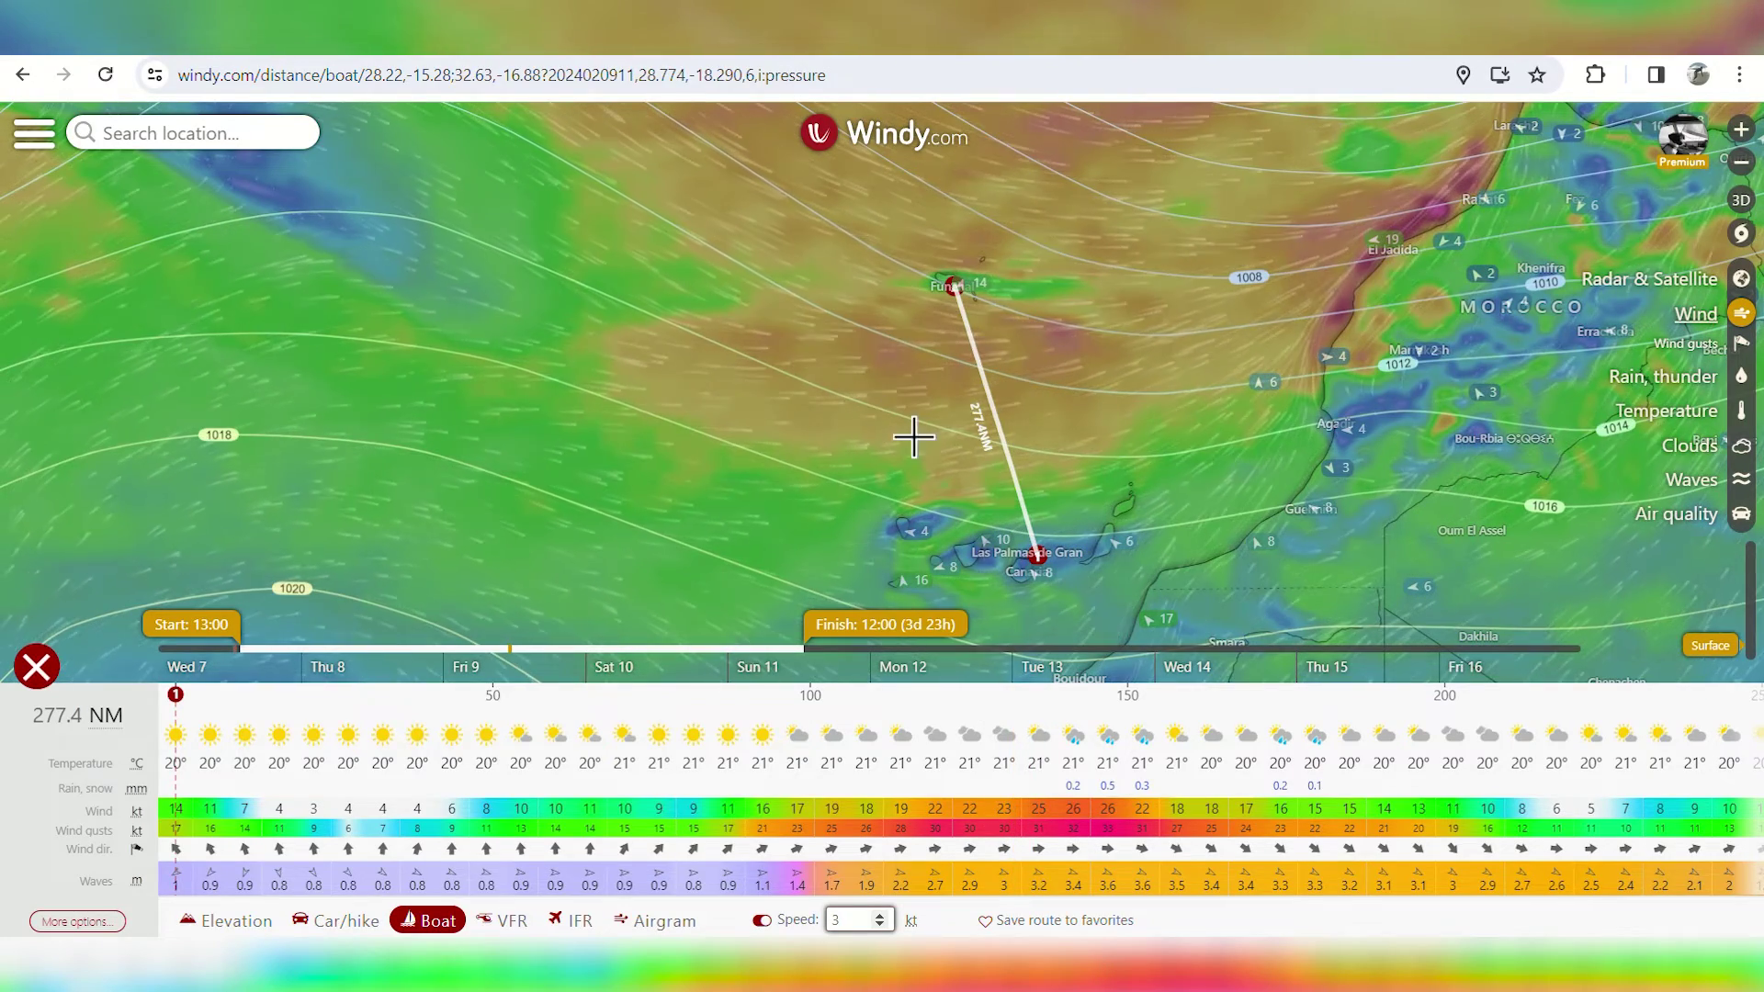
# - Reroute the passage through a waypoint southwest of Madeira and extend it from there to Funchal
pyautogui.moveTo(958, 286); pyautogui.dragTo(914, 381)
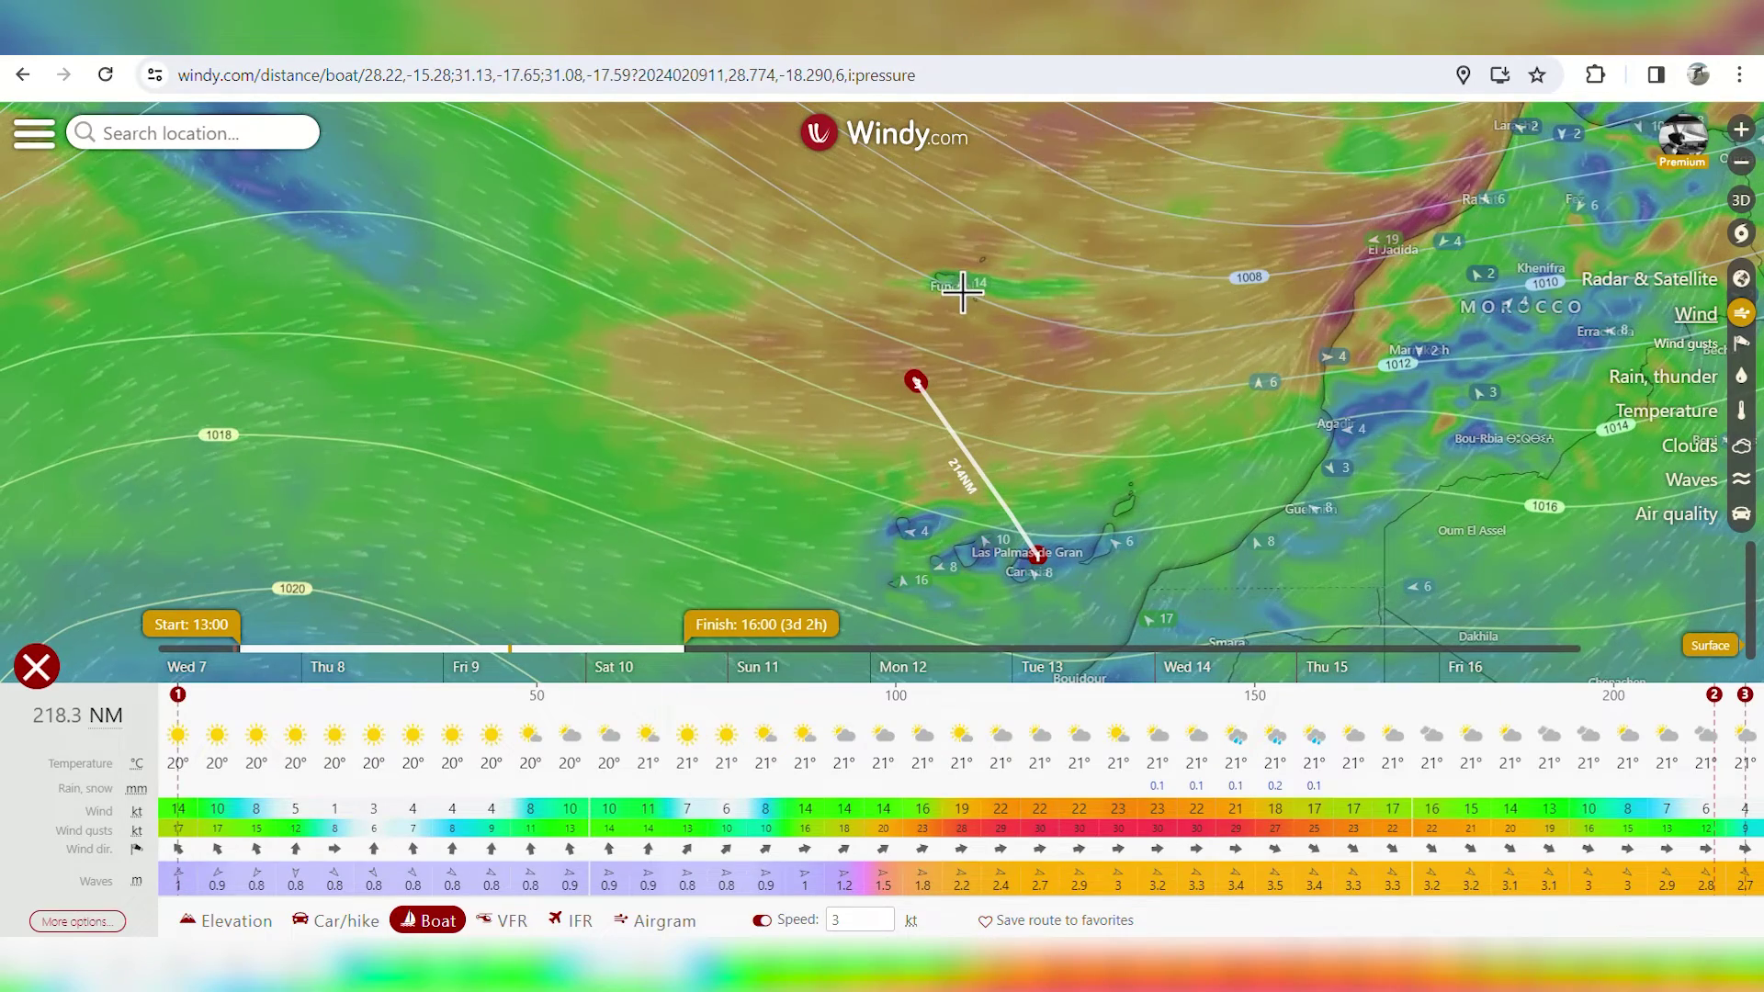
pyautogui.scroll(2, 914, 376)
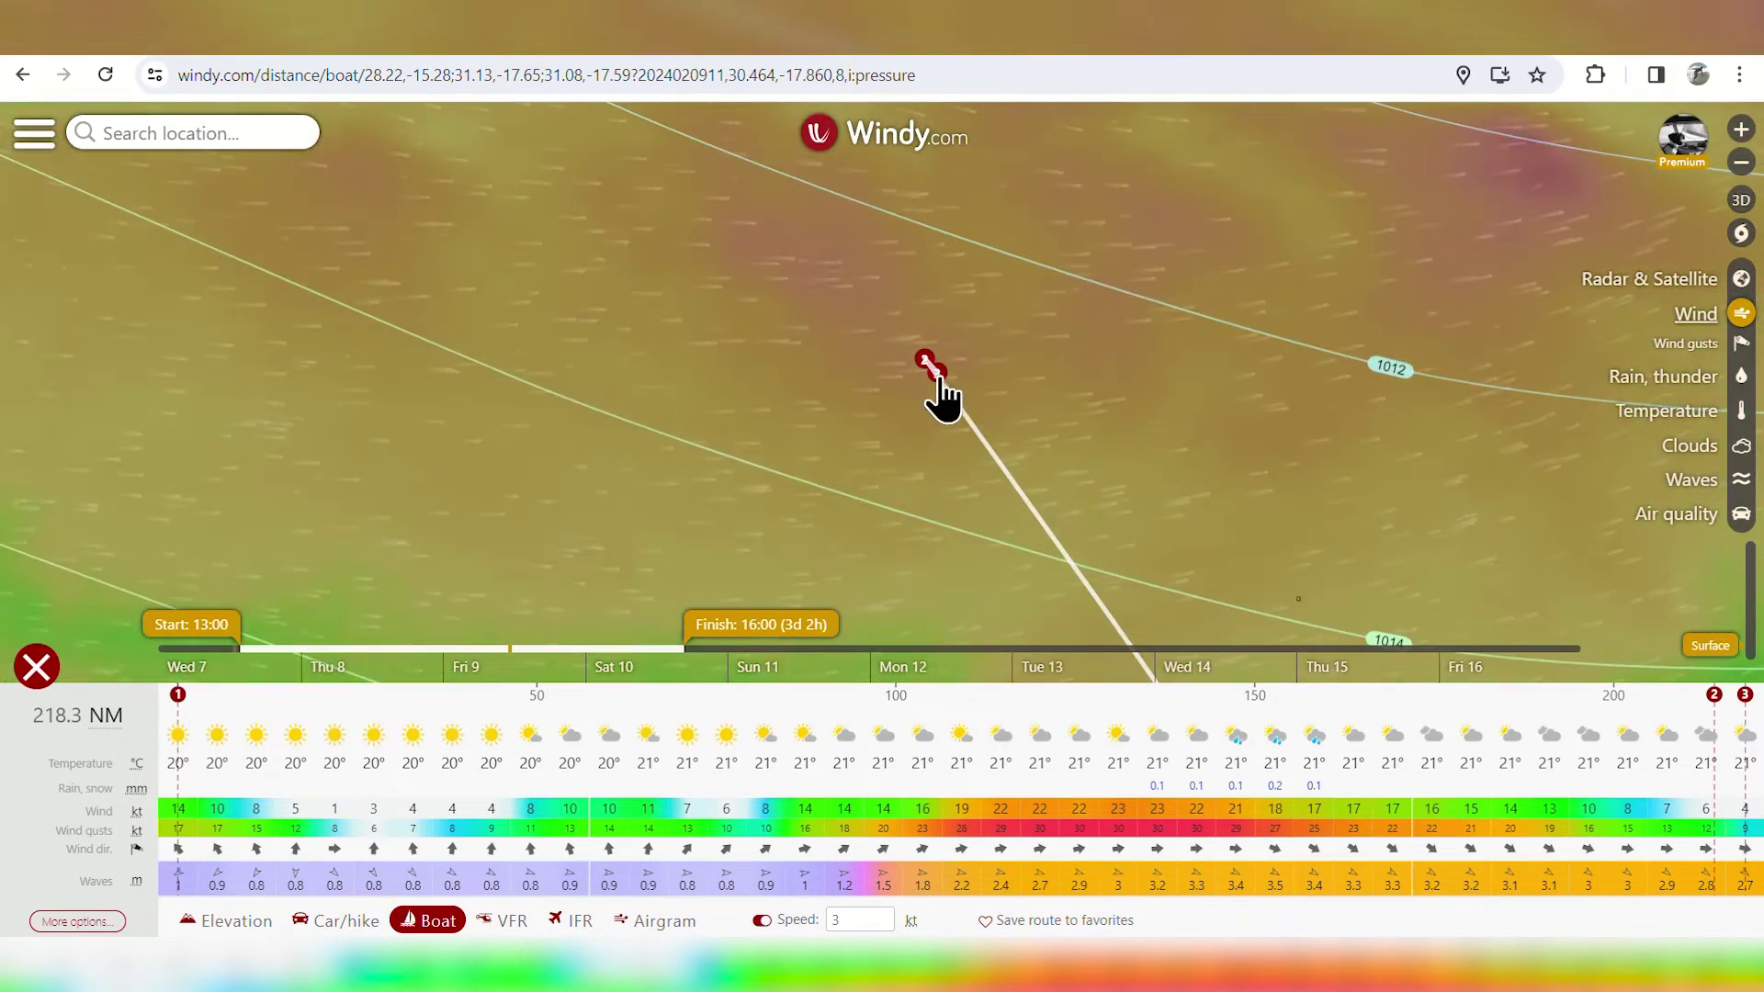
pyautogui.moveTo(1000, 138); pyautogui.dragTo(1022, 333)
pyautogui.scroll(-1, 904, 438)
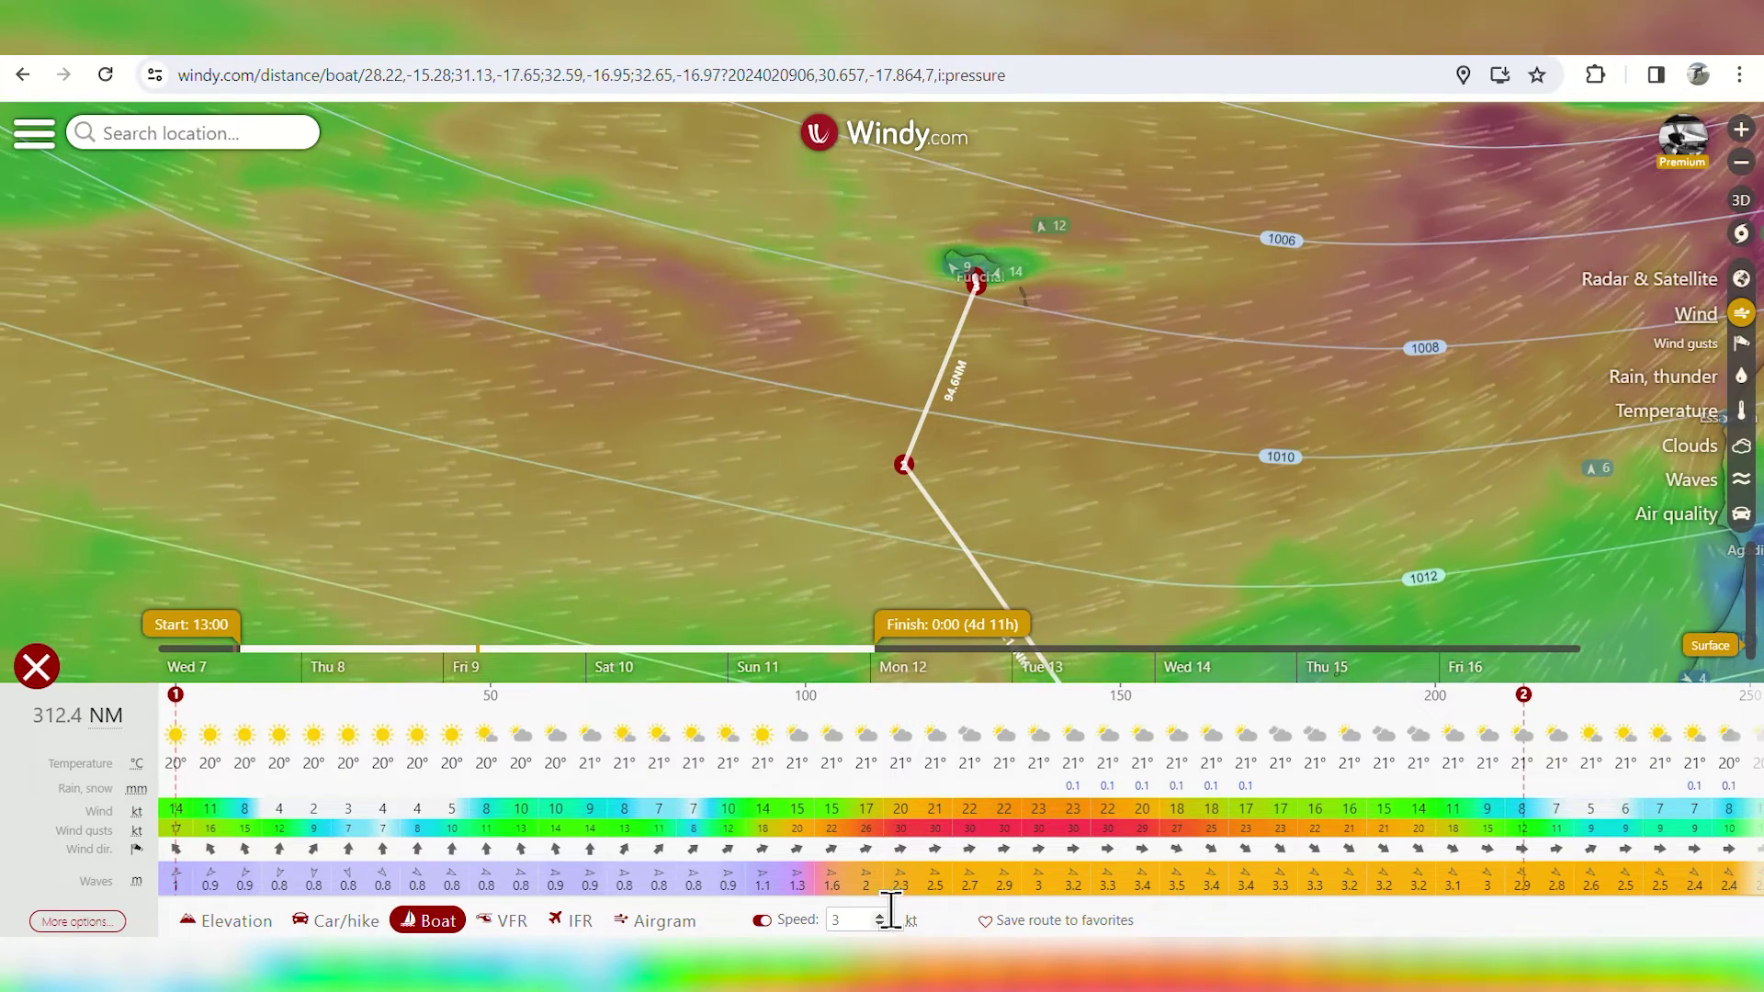
# - Set the boat speed to 5 kt and examine the forecast along the rerouted passage up to its end at Madeira
pyautogui.click(880, 915)
pyautogui.click(880, 915)
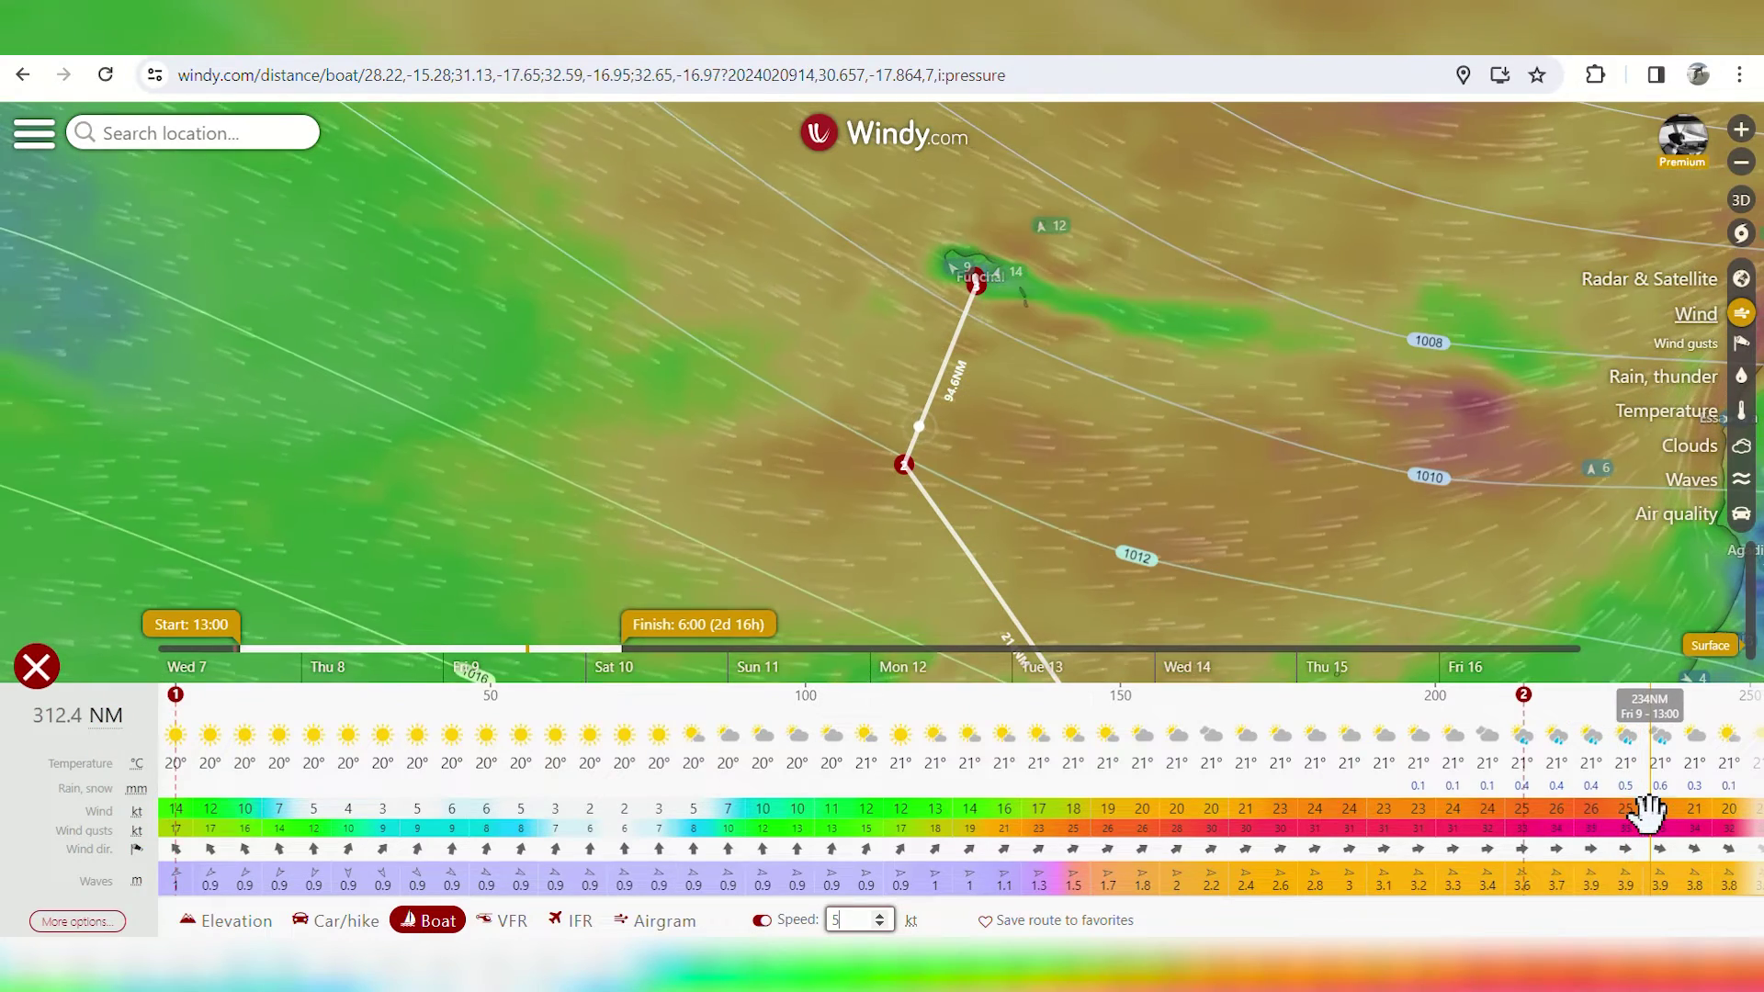
pyautogui.scroll(-2, 1672, 810)
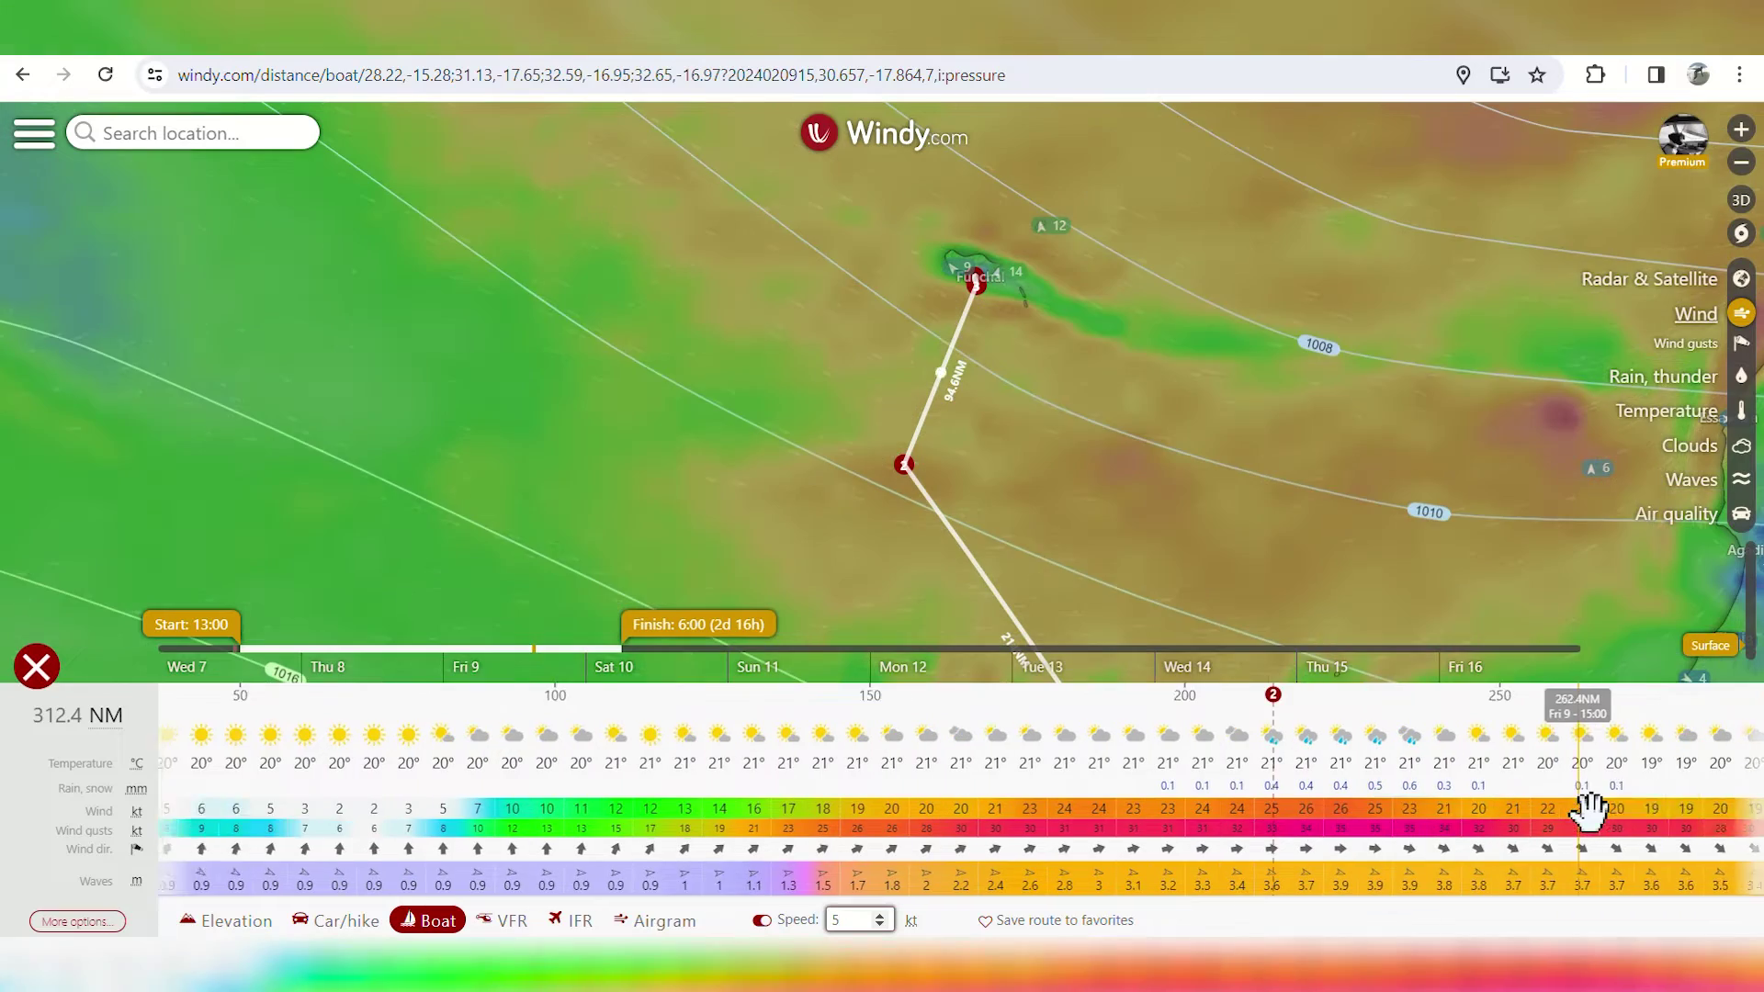
pyautogui.scroll(-1, 1589, 809)
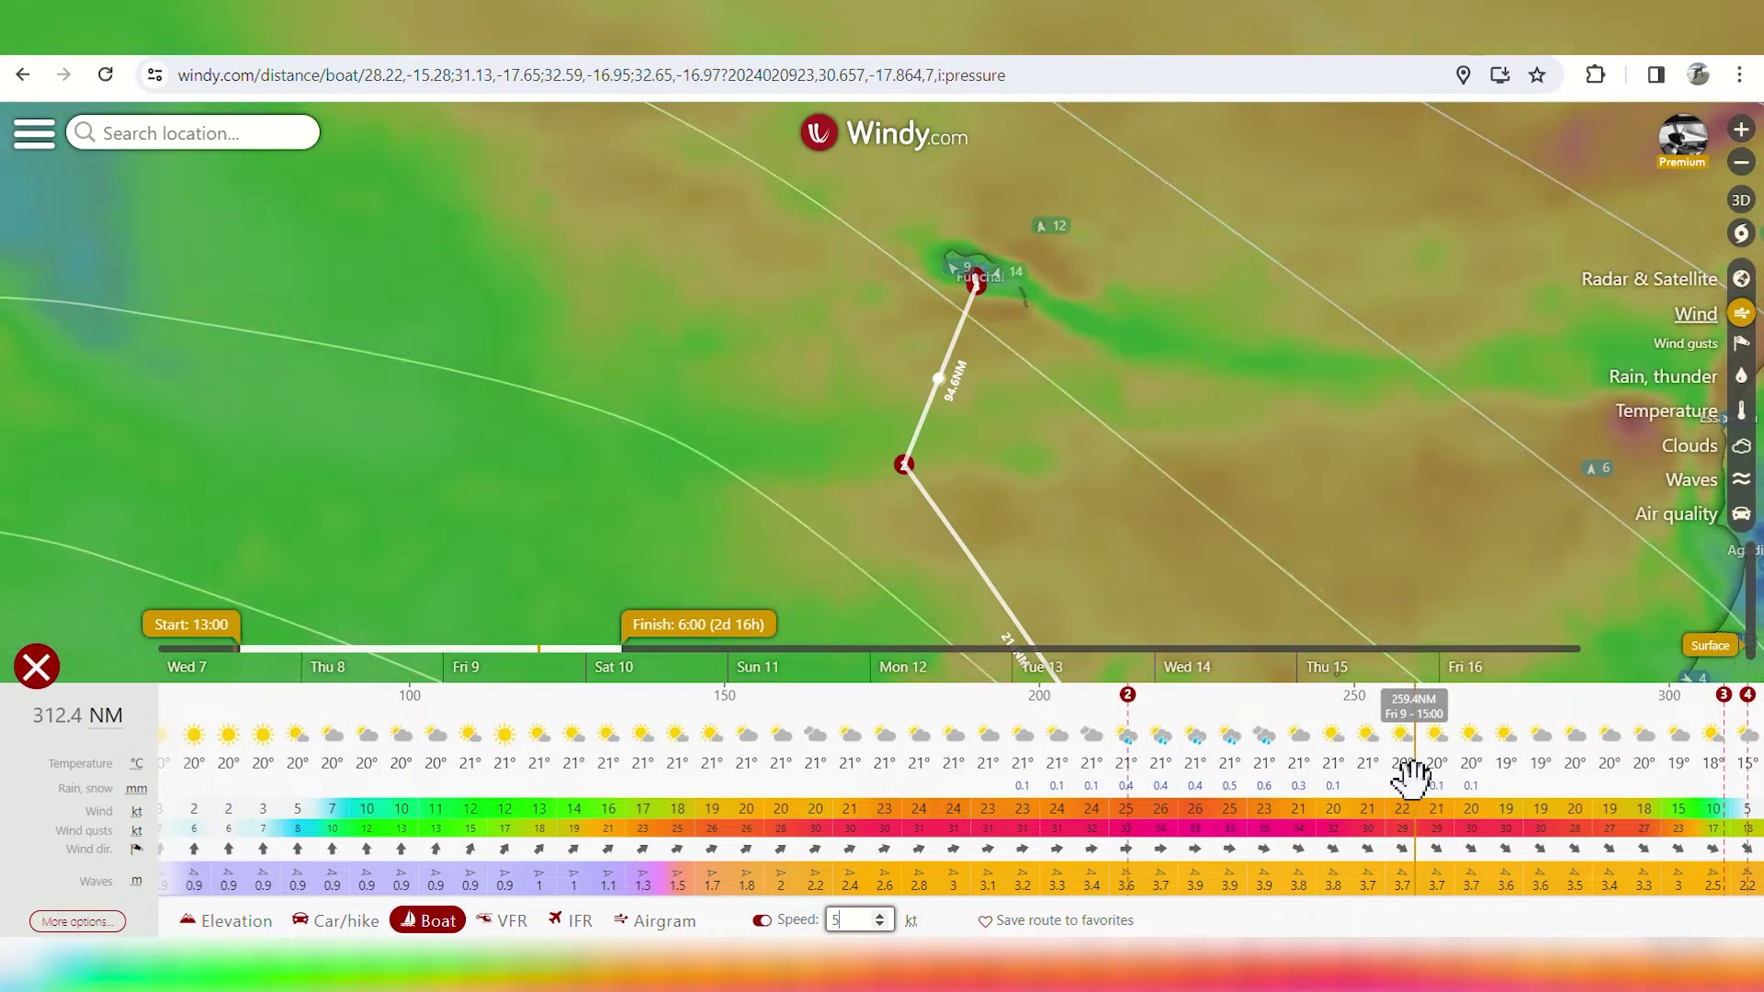